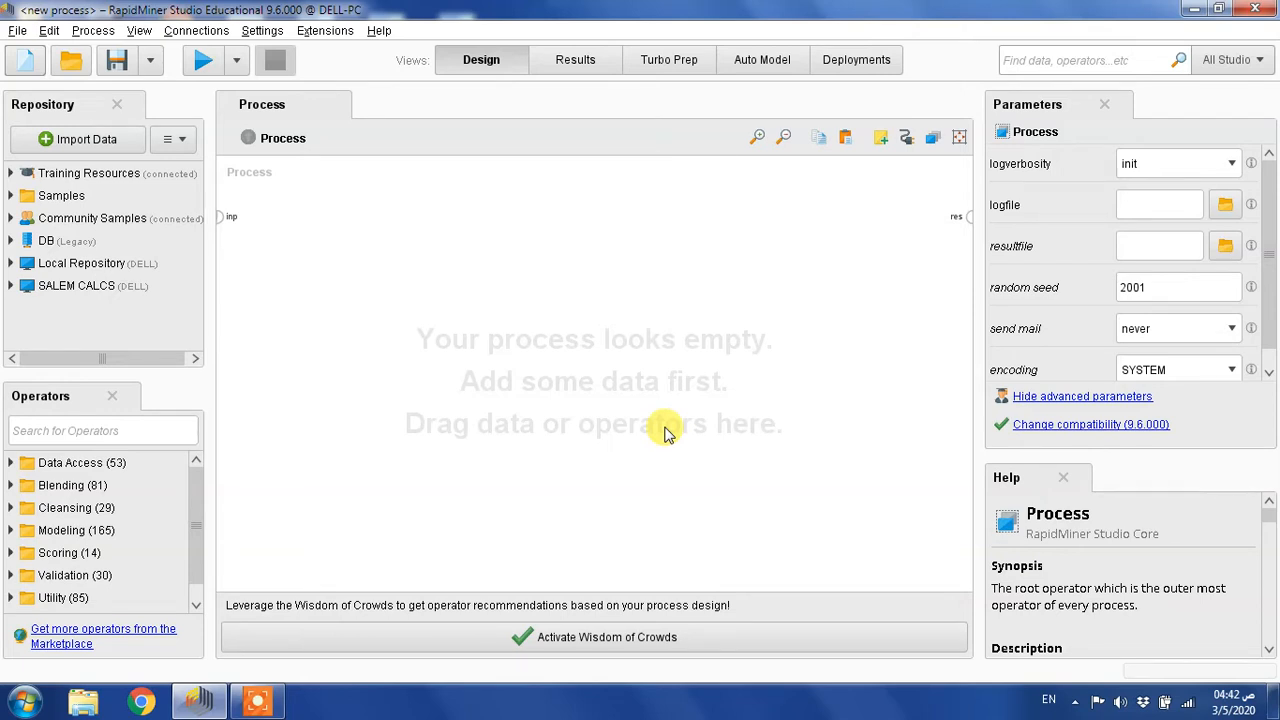
Open the data set in the Local Repository's data folder and widen its Speed and Engine RPM columns to show the full headings
{"action": "left_click", "coordinate": [30, 243]}
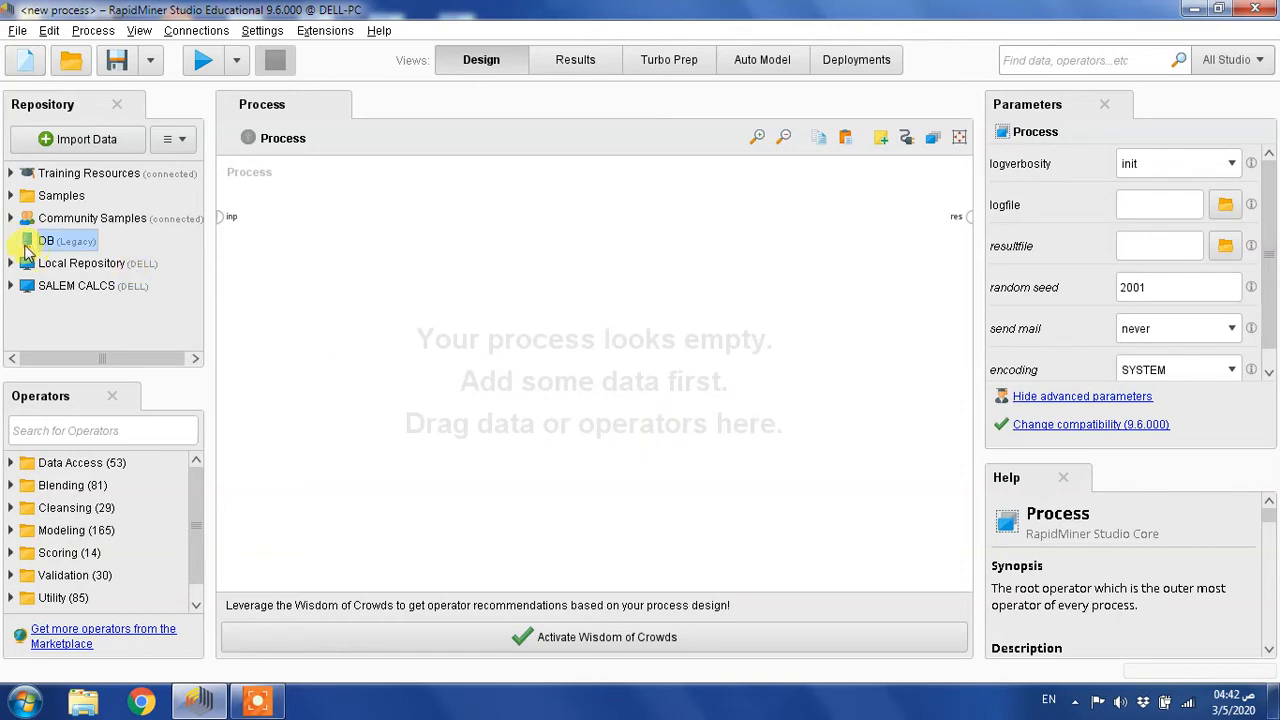
{"action": "double_click", "coordinate": [24, 263]}
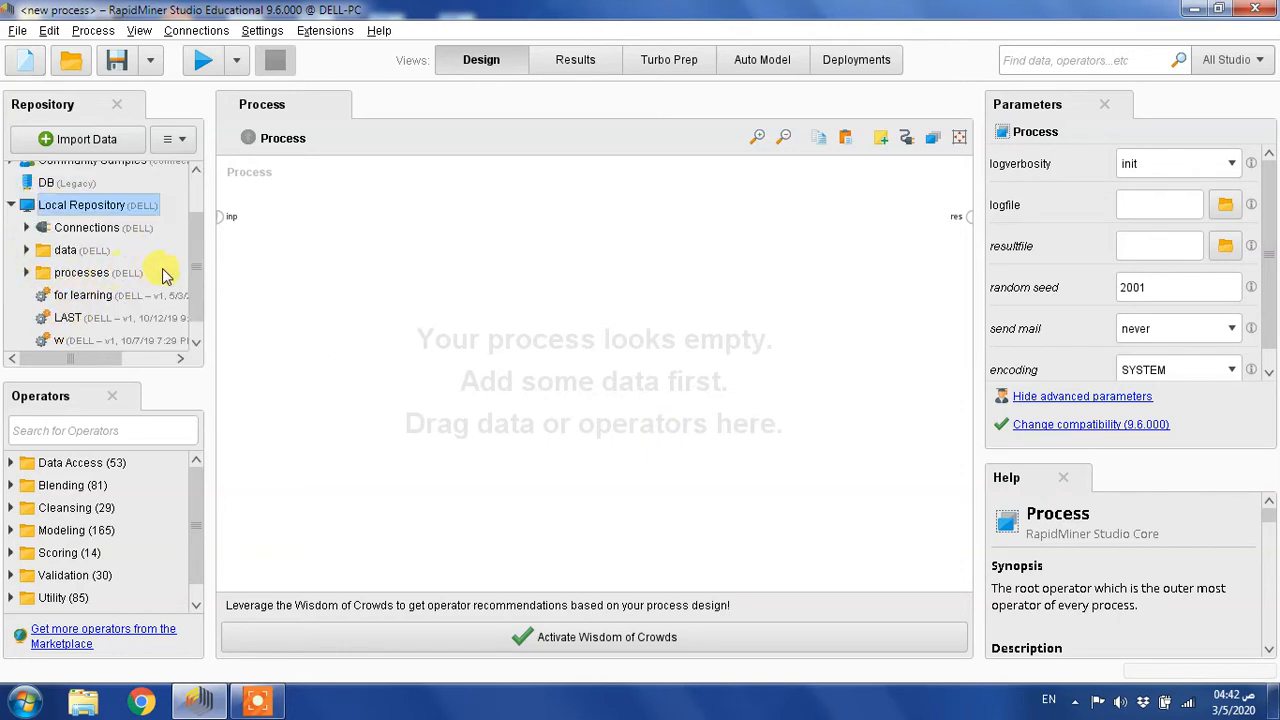
{"action": "double_click", "coordinate": [40, 251]}
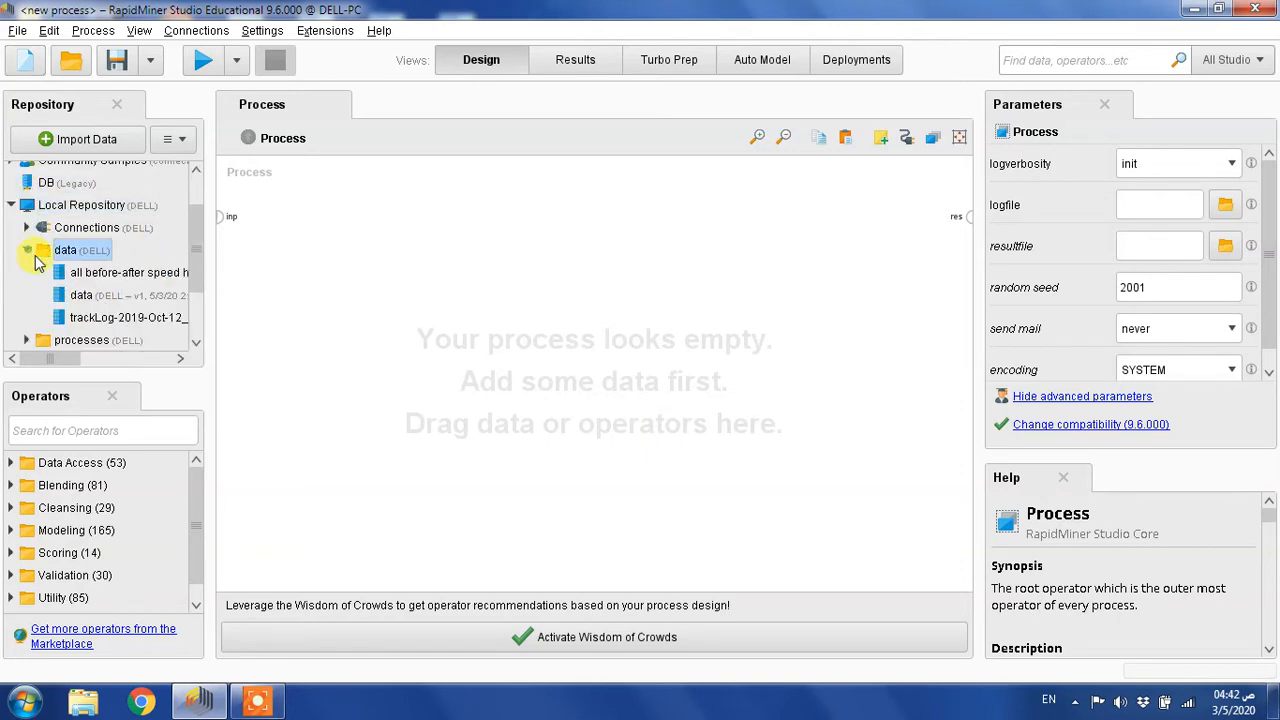
{"action": "double_click", "coordinate": [82, 298]}
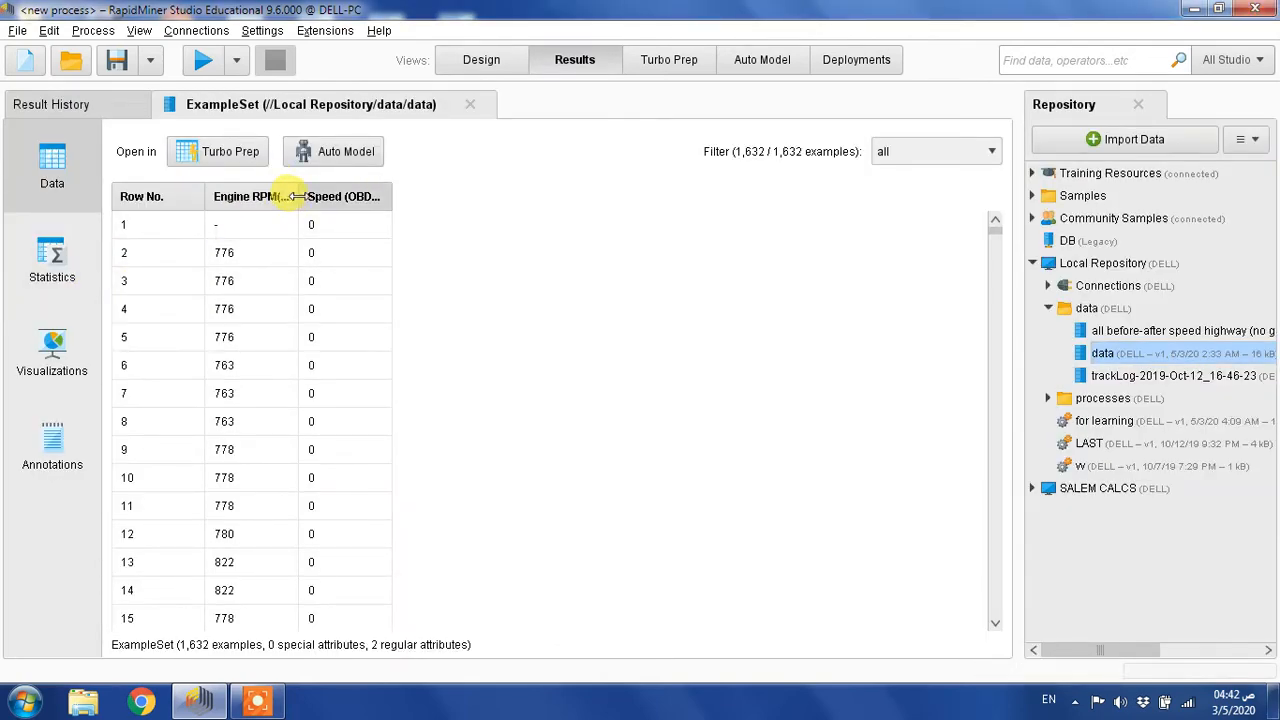
{"action": "left_click_drag", "start_coordinate": [392, 196], "coordinate": [474, 210]}
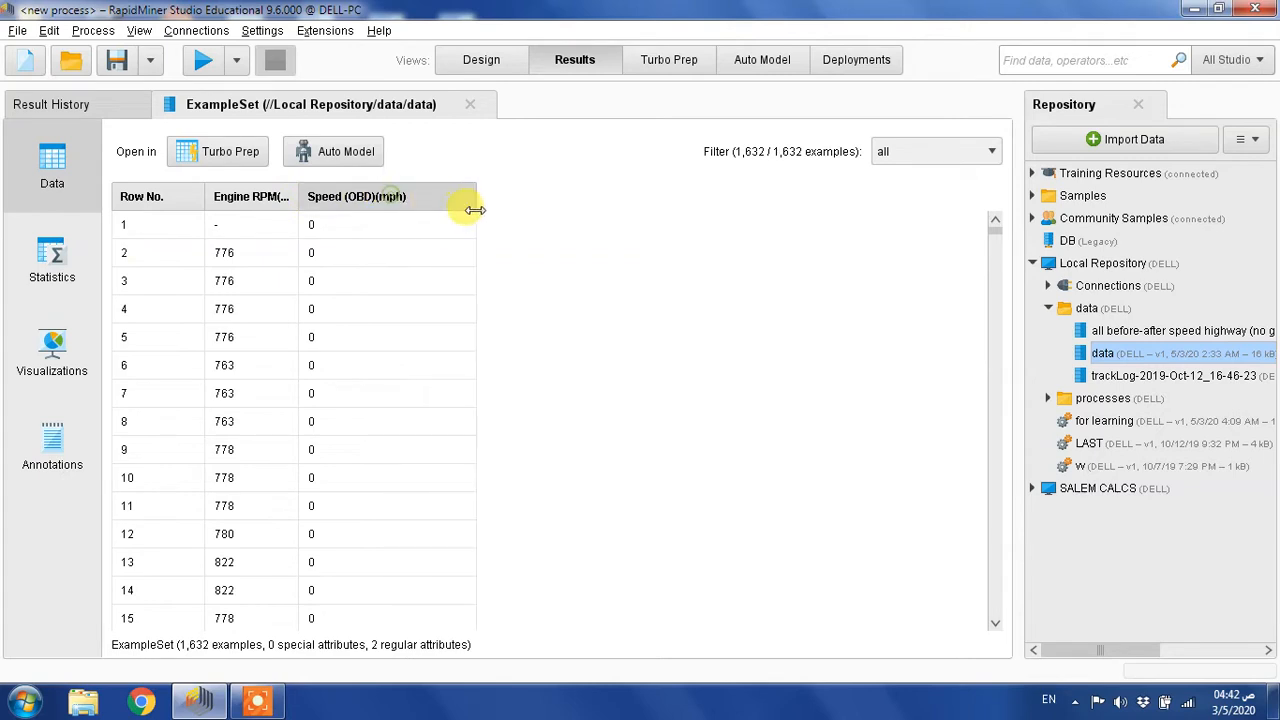
{"action": "left_click_drag", "start_coordinate": [302, 205], "coordinate": [393, 205]}
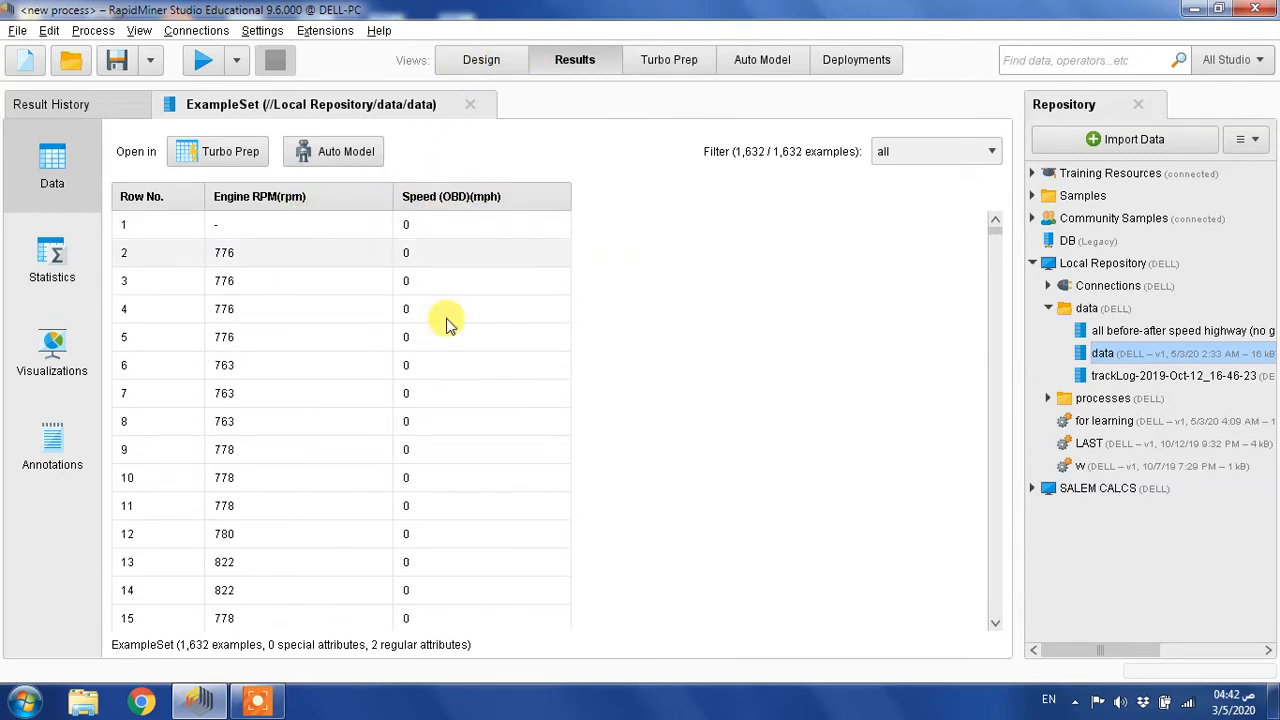
Place the repository's data set in the process design and add a Select Attributes operator connected to its output
{"action": "left_click", "coordinate": [481, 61]}
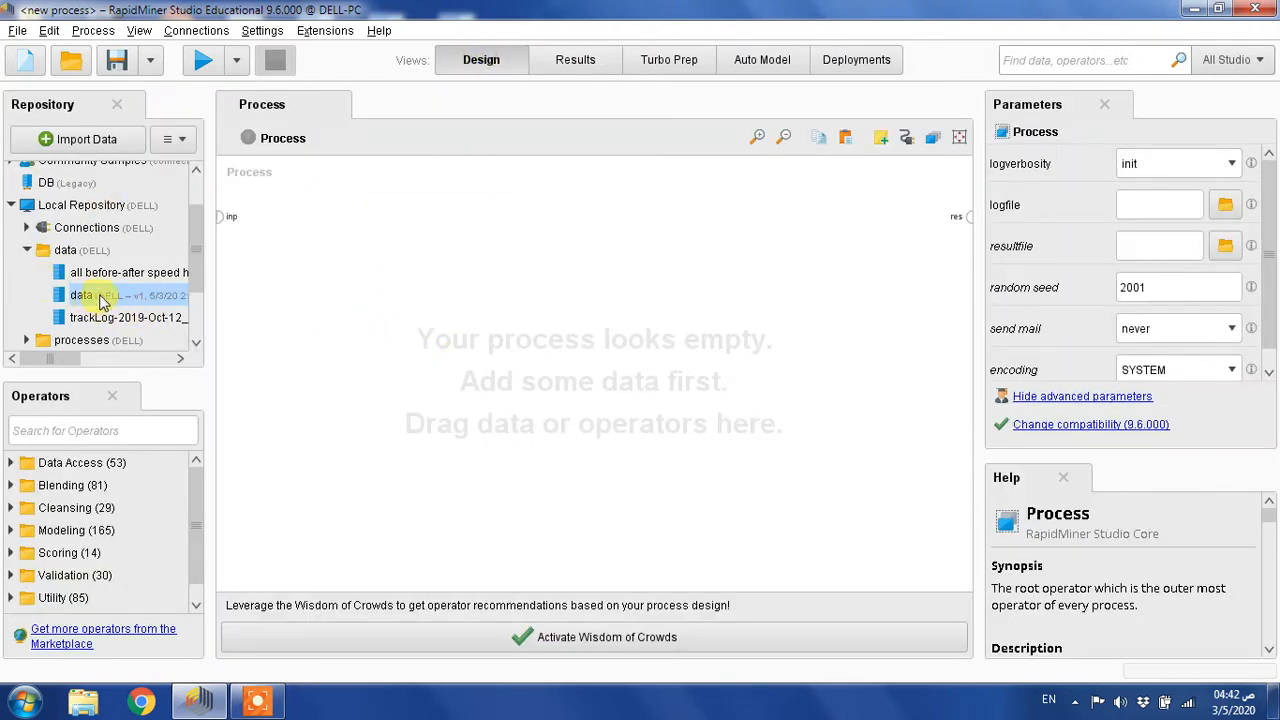
{"action": "left_click_drag", "start_coordinate": [82, 300], "coordinate": [283, 297]}
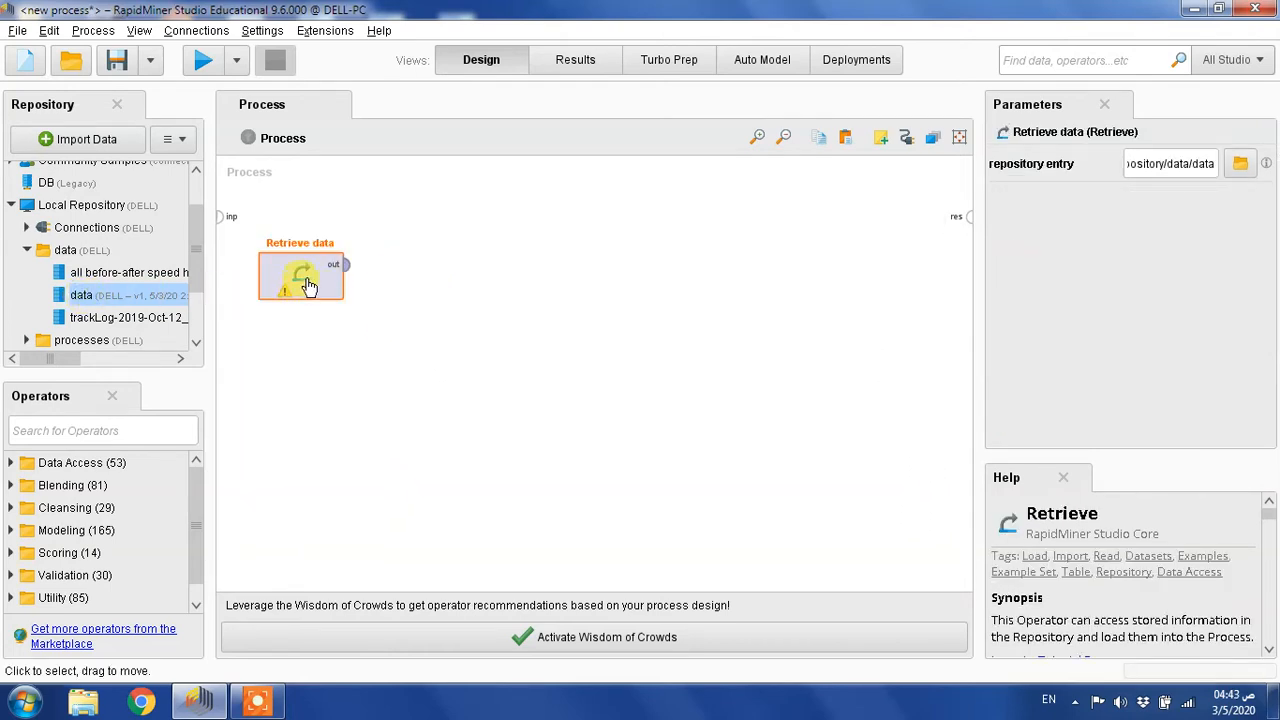
{"action": "left_click", "coordinate": [100, 432]}
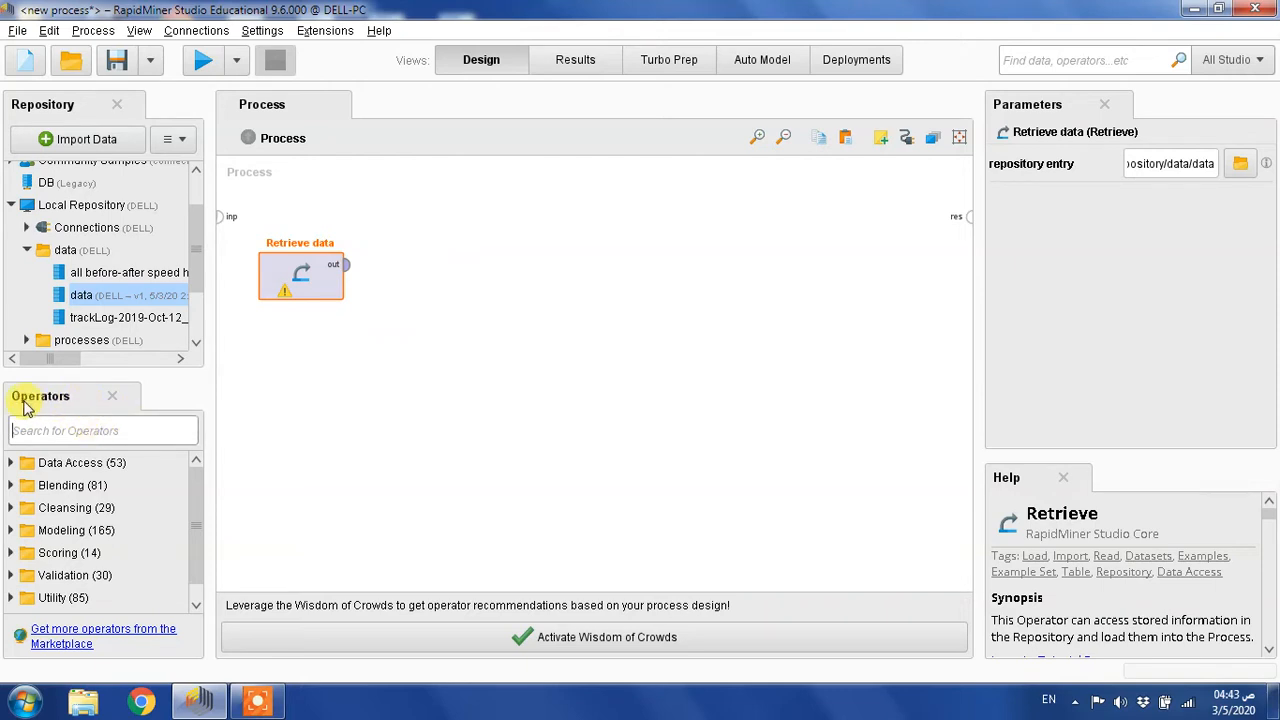
{"action": "left_click", "coordinate": [57, 432]}
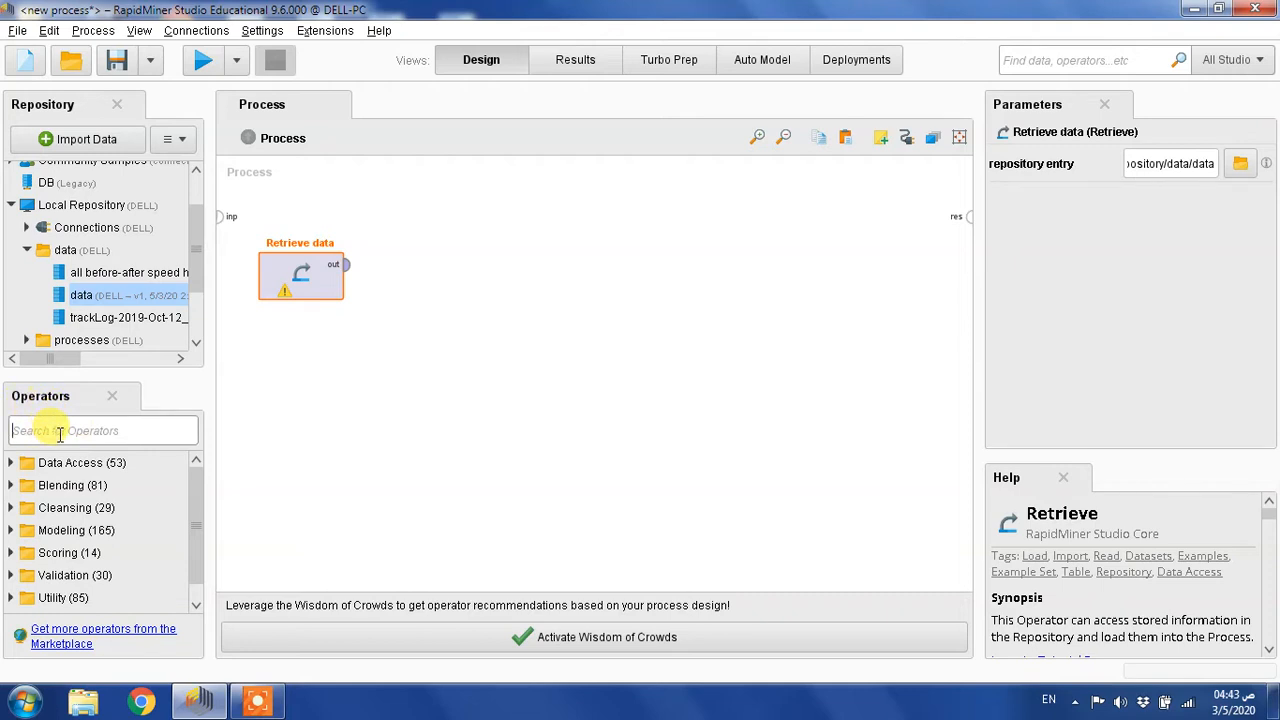
{"action": "type", "text": "selec"}
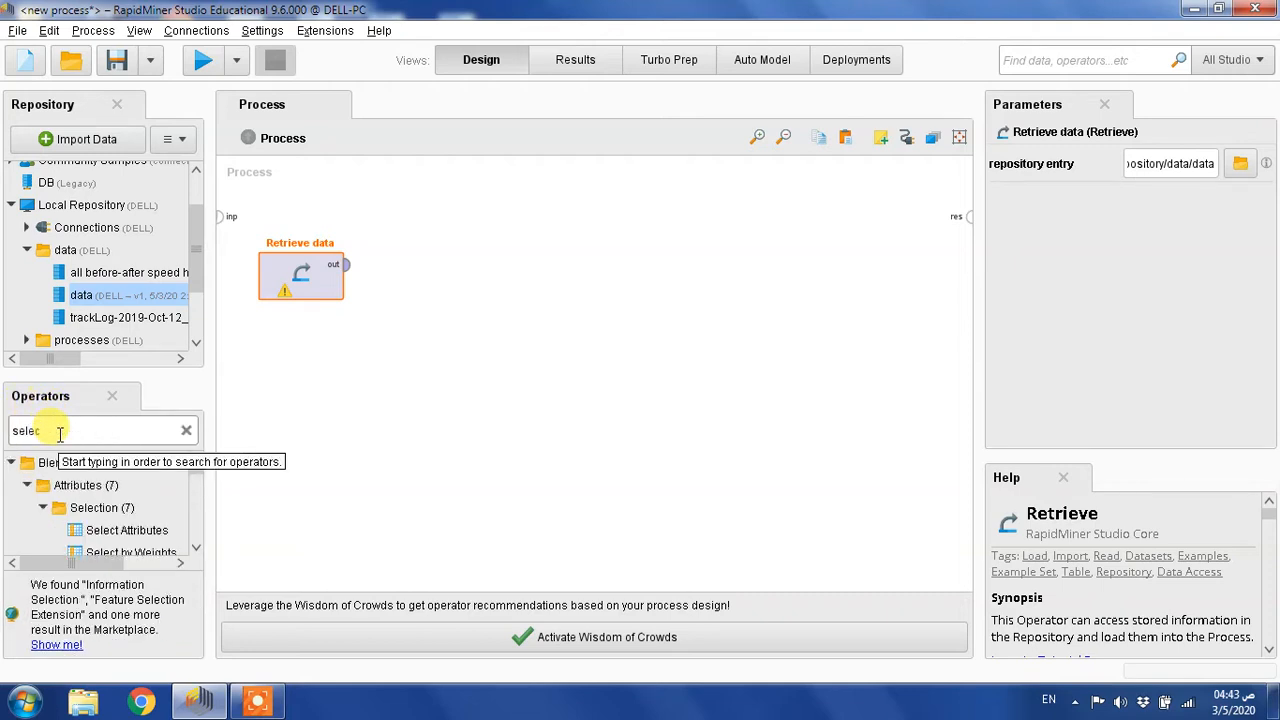
{"action": "left_click_drag", "start_coordinate": [118, 530], "coordinate": [382, 265]}
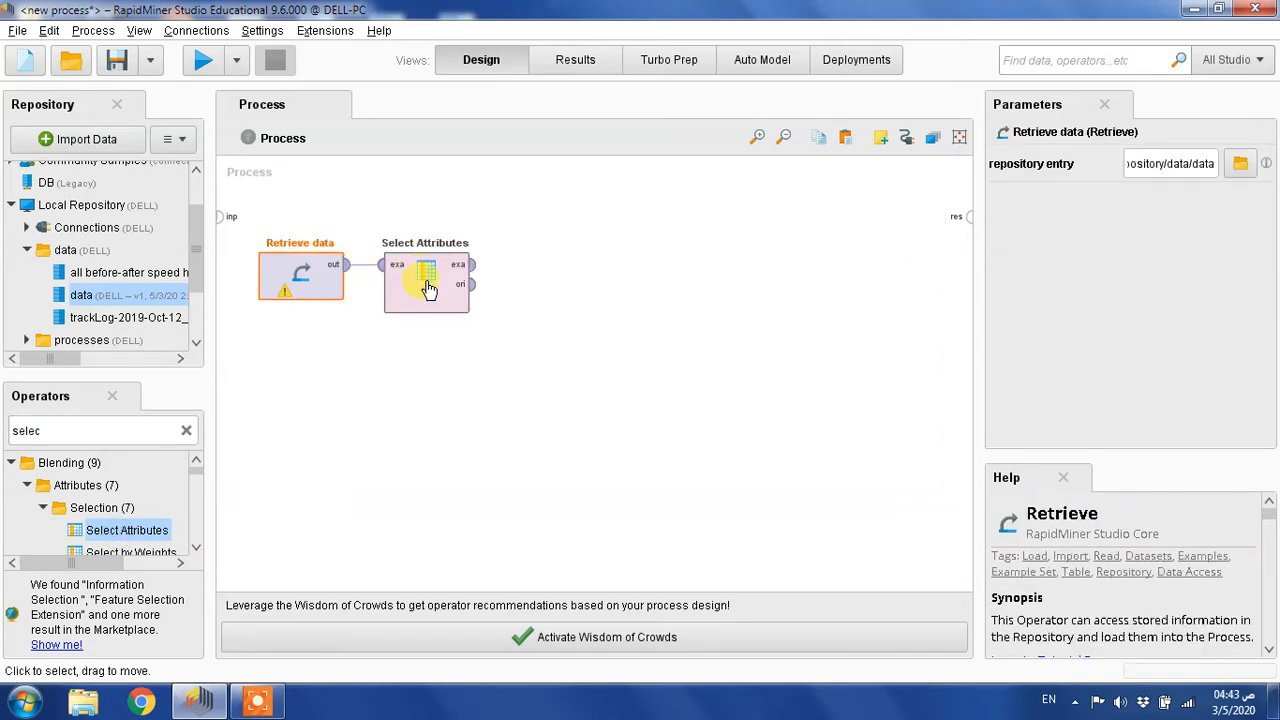
Set the Select Attributes operator's filter type to single and choose the Speed (OBD)(mph) attribute
{"action": "left_click", "coordinate": [428, 289]}
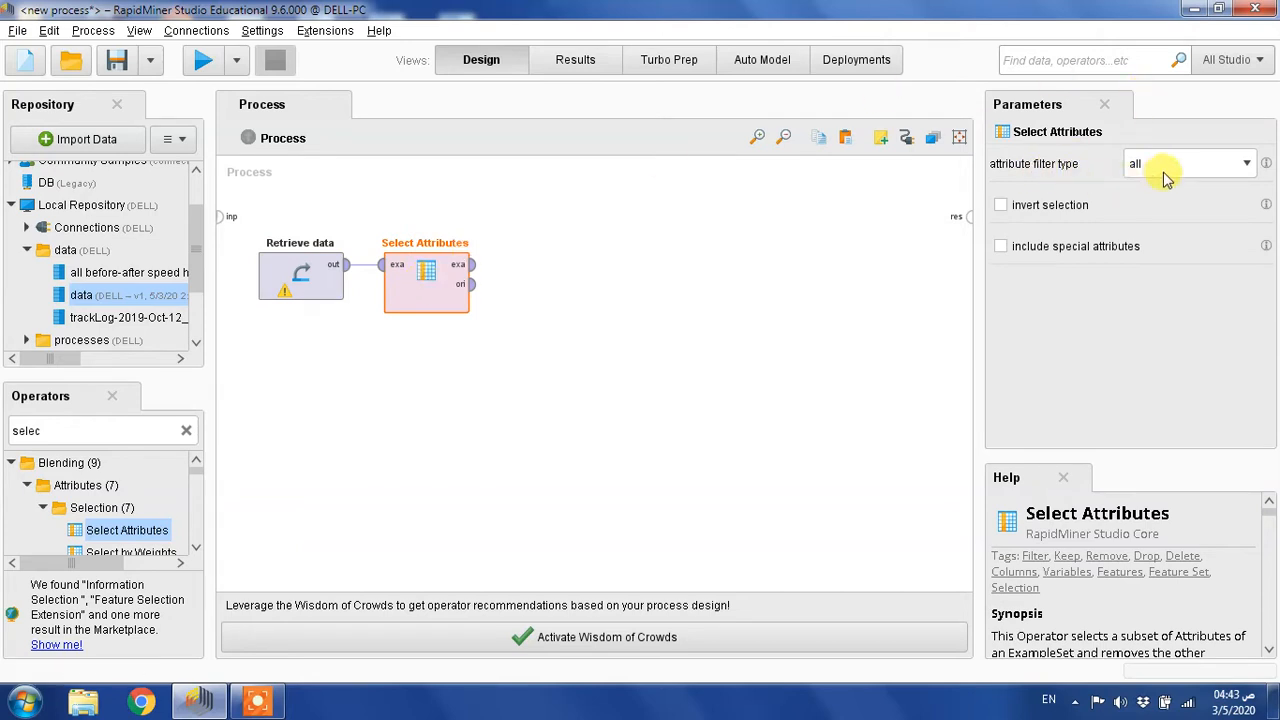
{"action": "left_click", "coordinate": [1207, 164]}
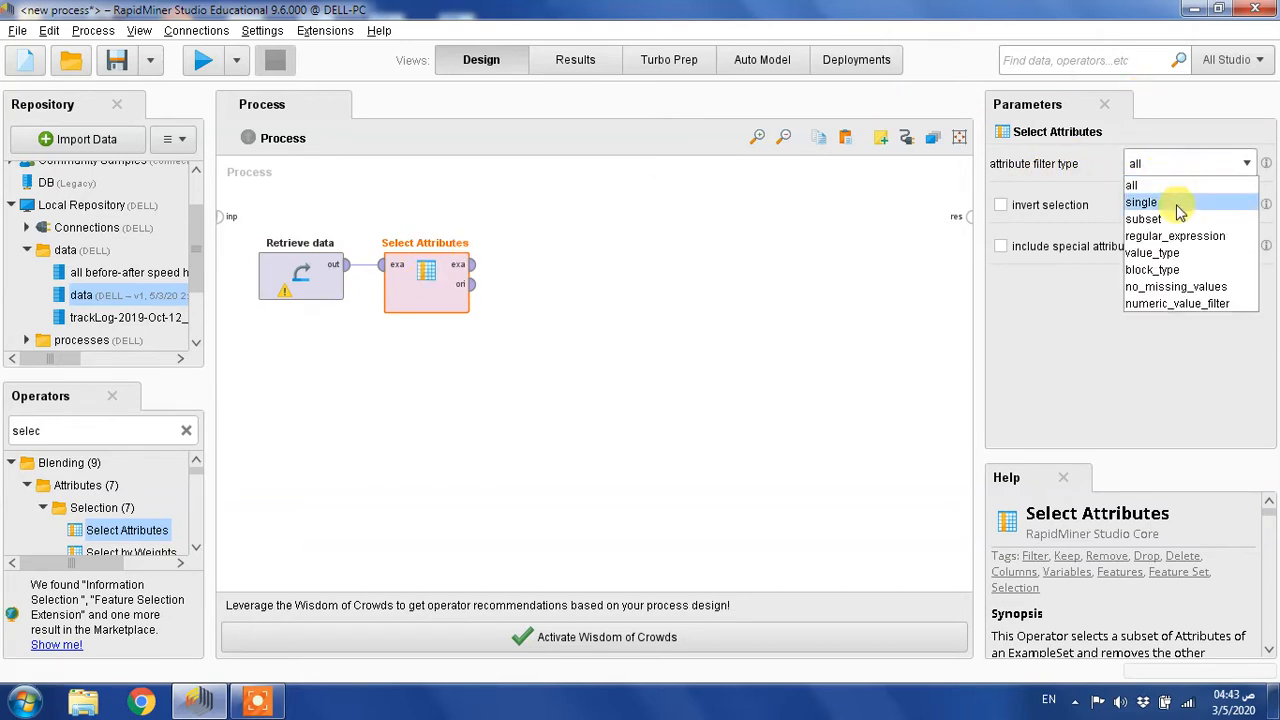
{"action": "left_click", "coordinate": [1141, 202]}
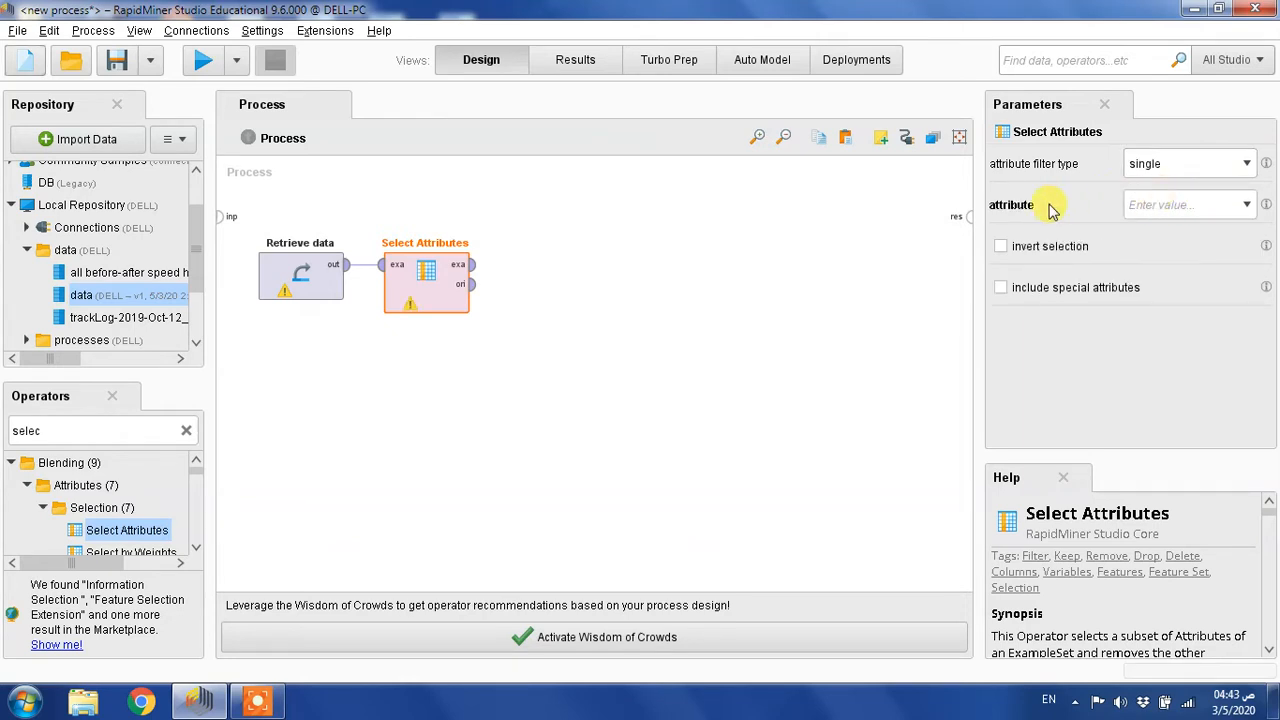
{"action": "left_click", "coordinate": [1246, 204]}
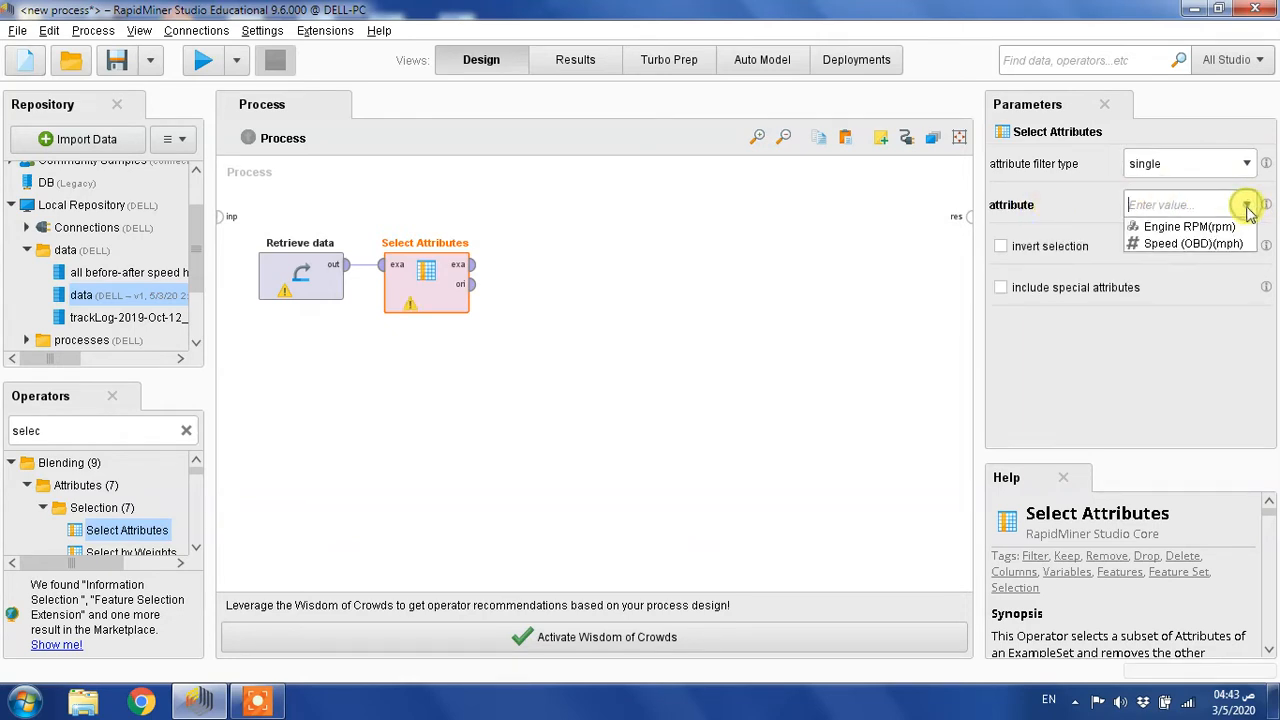
{"action": "left_click", "coordinate": [1201, 245]}
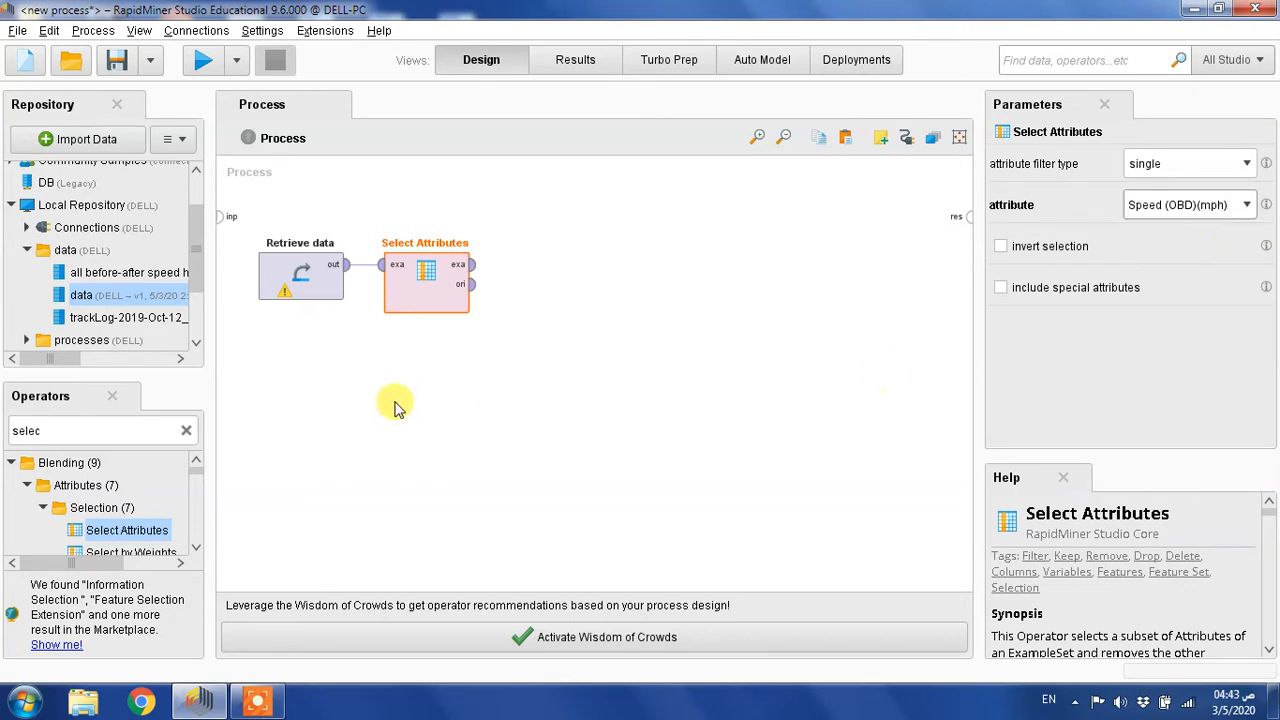
Find the Filter Examples operator and add it to the process, connected after Select Attributes
{"action": "left_click", "coordinate": [112, 425]}
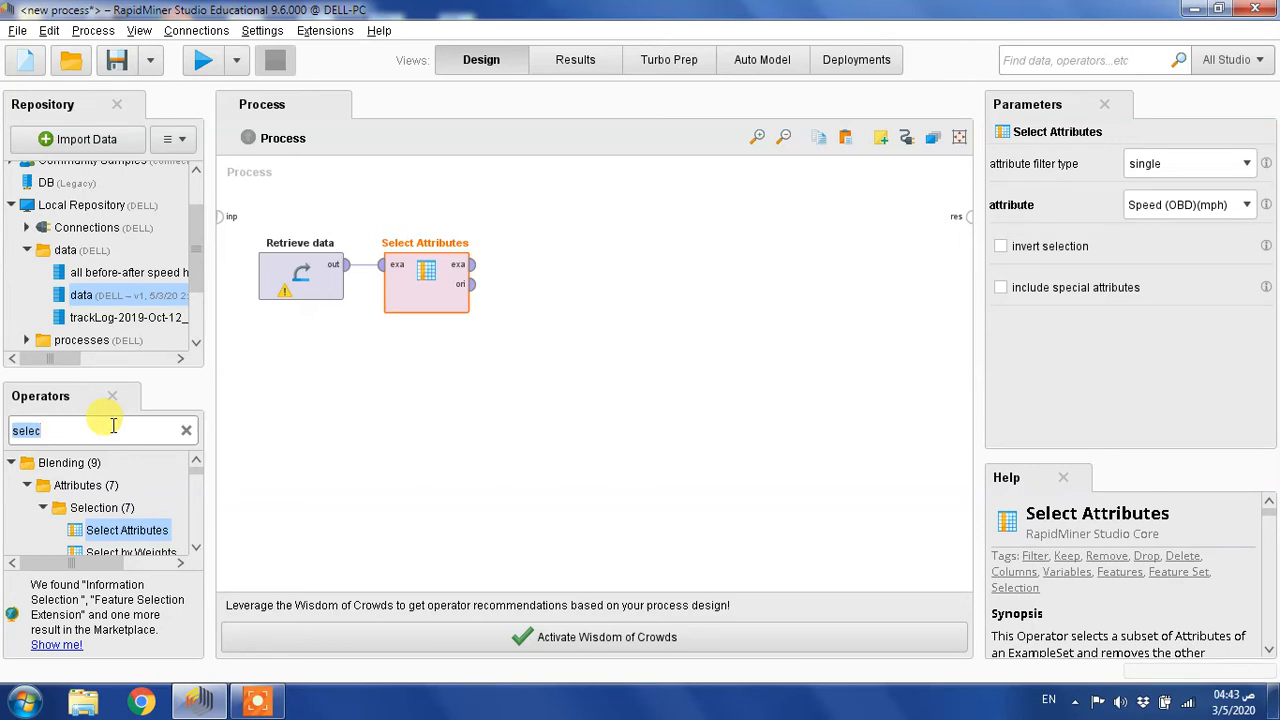
{"action": "type", "text": "ri"}
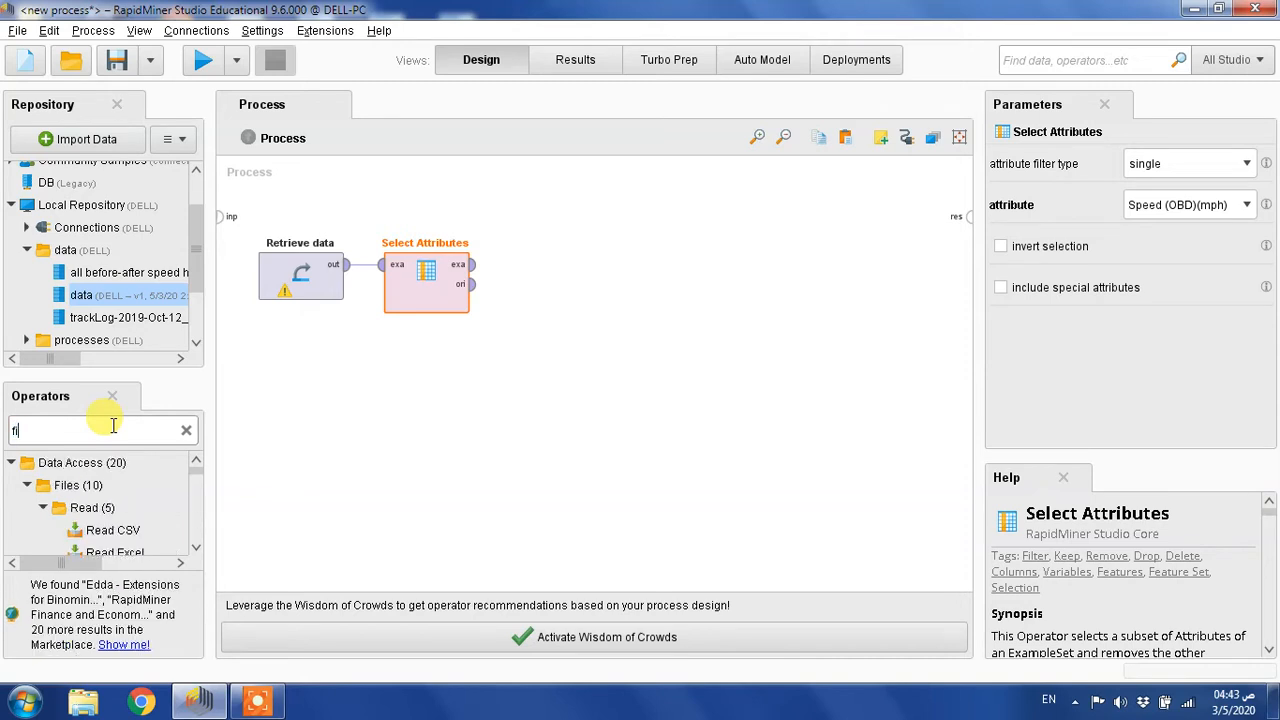
{"action": "type", "text": "lte"}
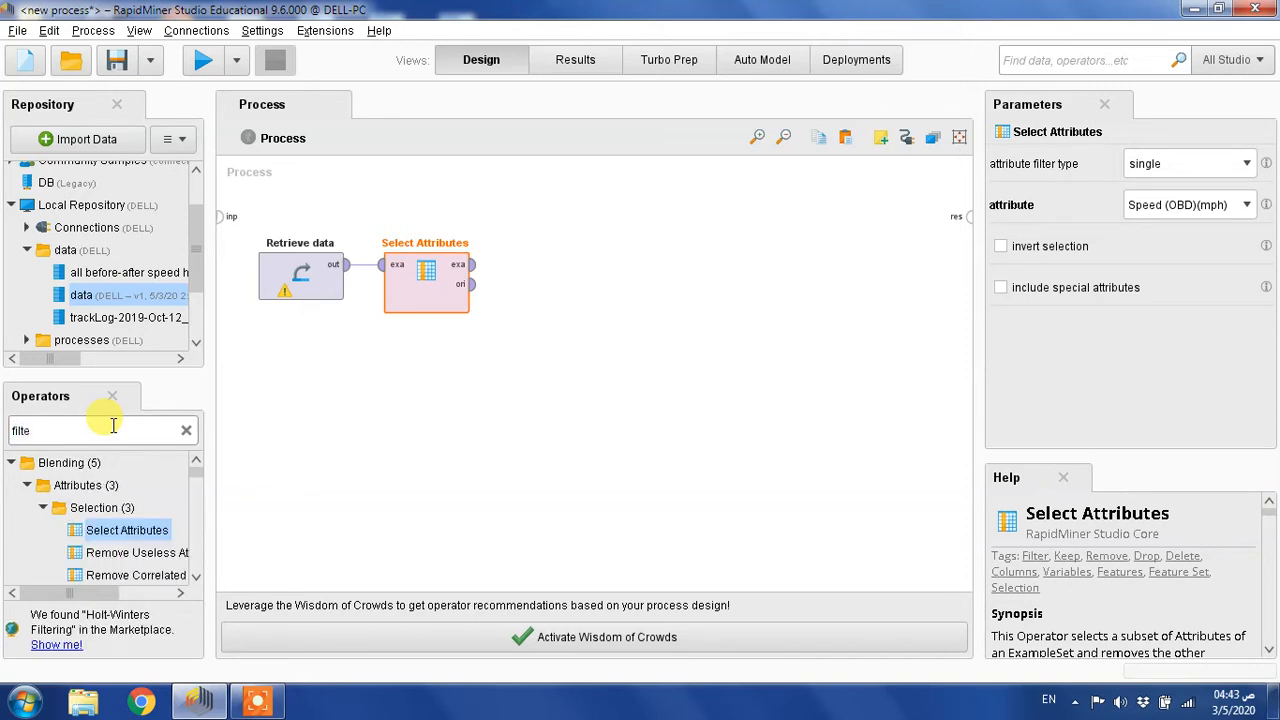
{"action": "type", "text": "r ex"}
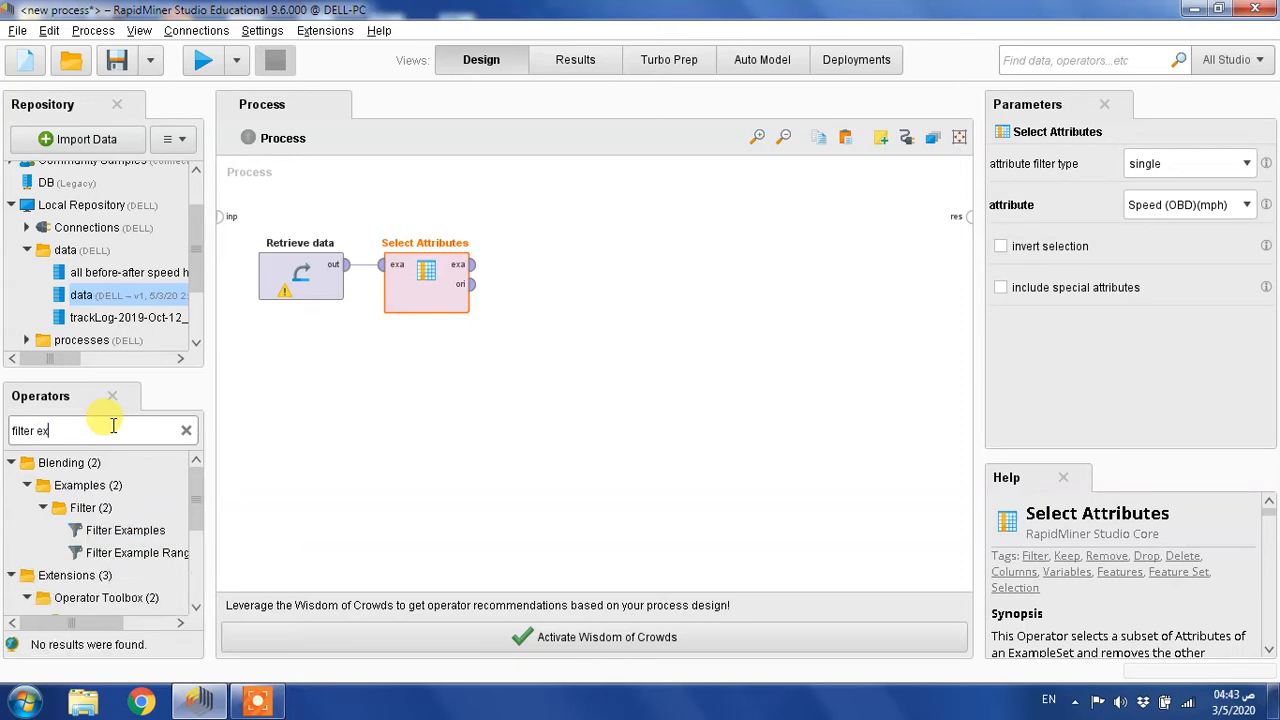
{"action": "type", "text": "a"}
{"action": "left_click", "coordinate": [123, 540]}
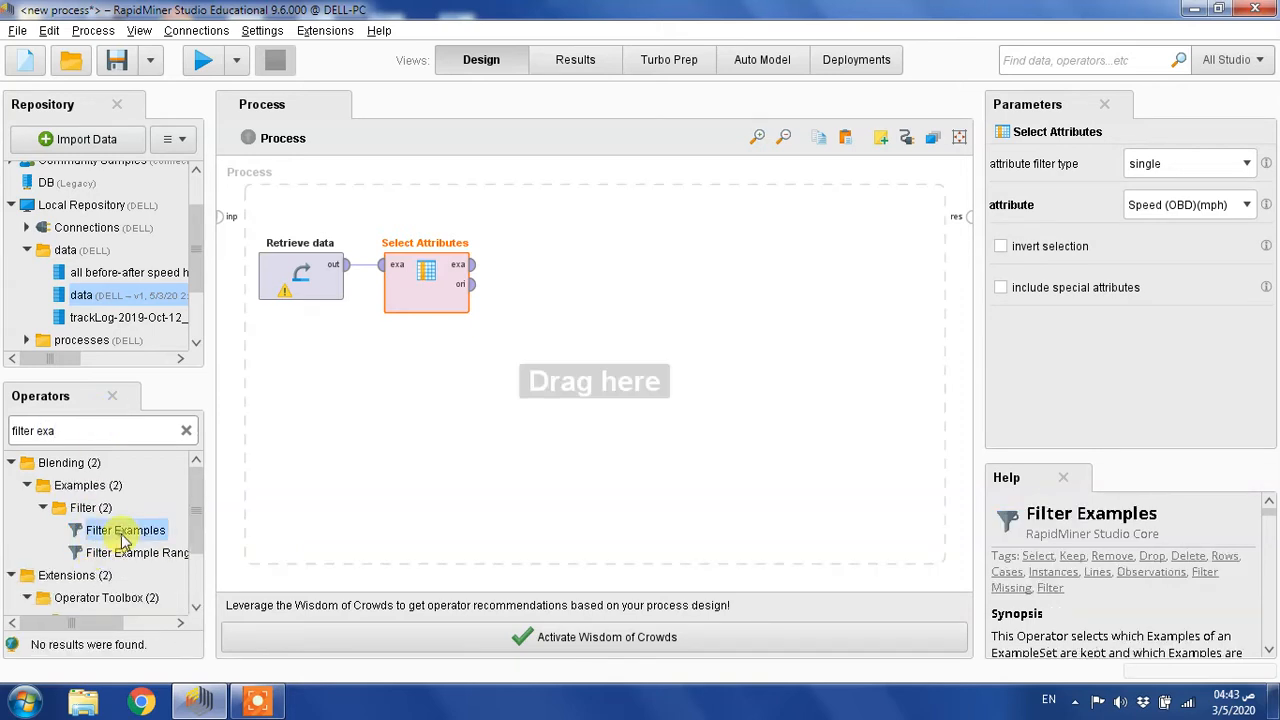
{"action": "left_click_drag", "start_coordinate": [123, 540], "coordinate": [508, 264]}
Define the Filter Examples condition so that Speed (OBD)(mph) is not missing
{"action": "left_click", "coordinate": [548, 300]}
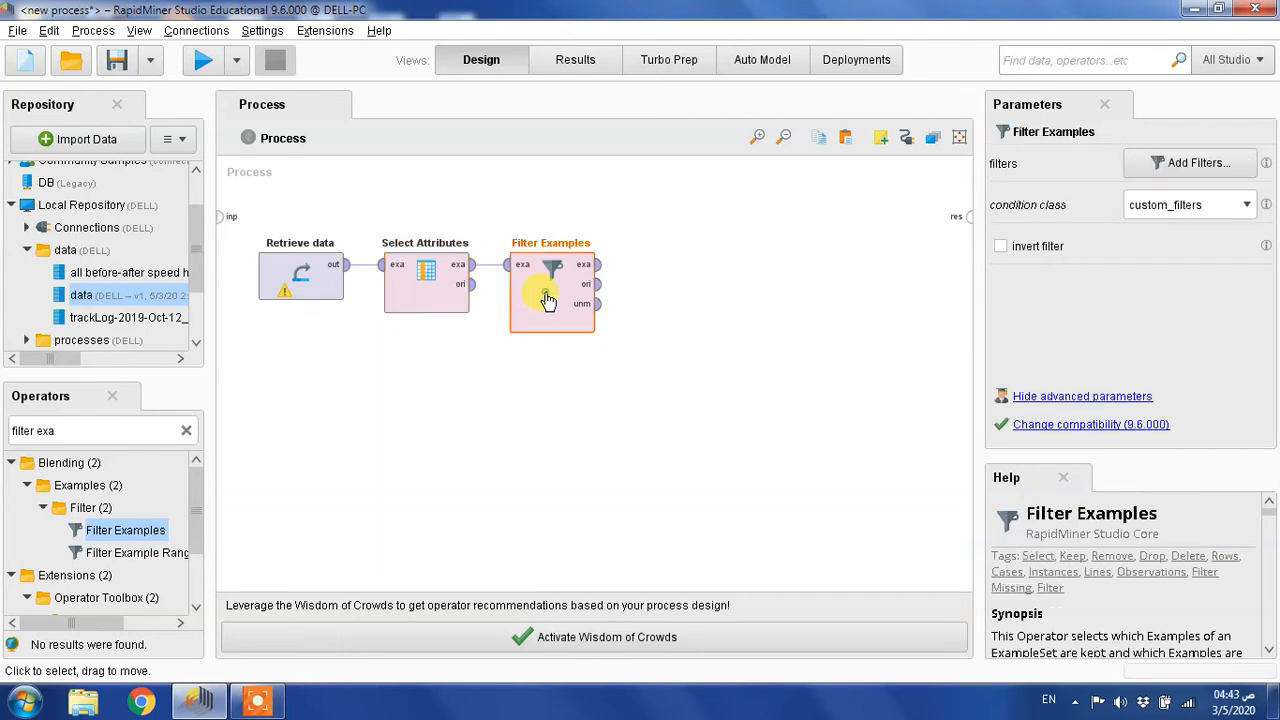
{"action": "double_click", "coordinate": [550, 296]}
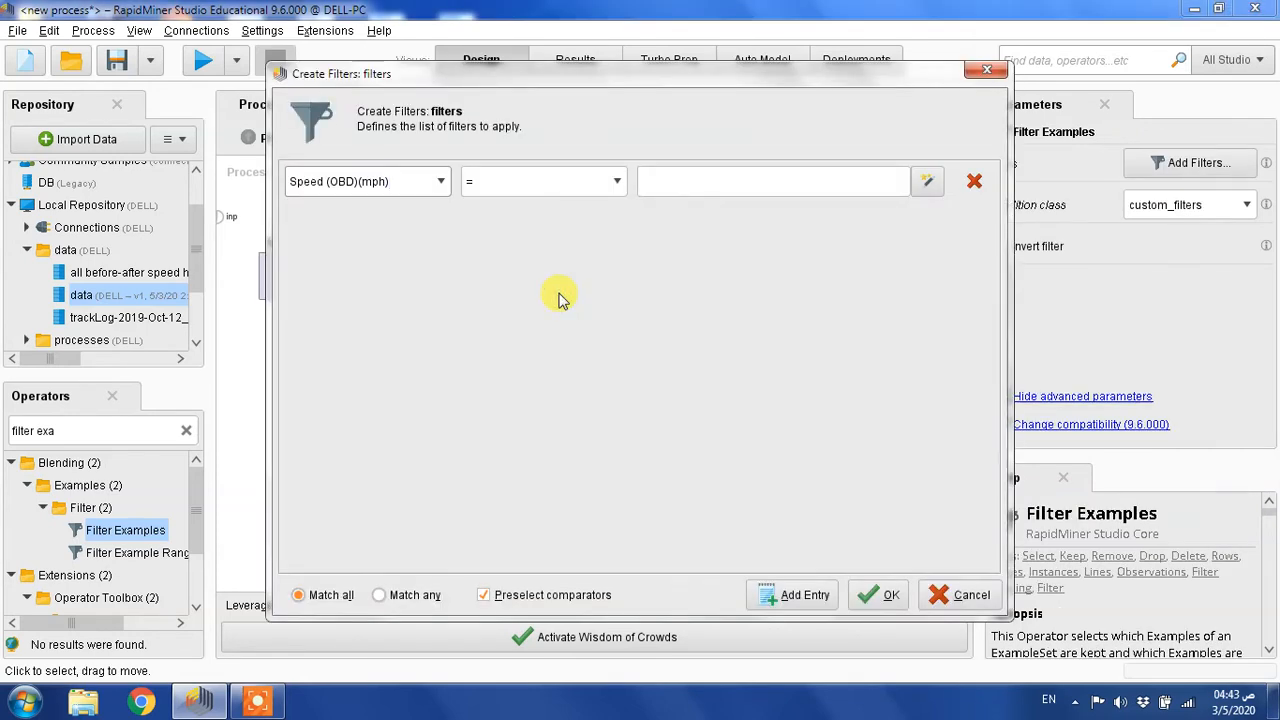
{"action": "left_click", "coordinate": [618, 184]}
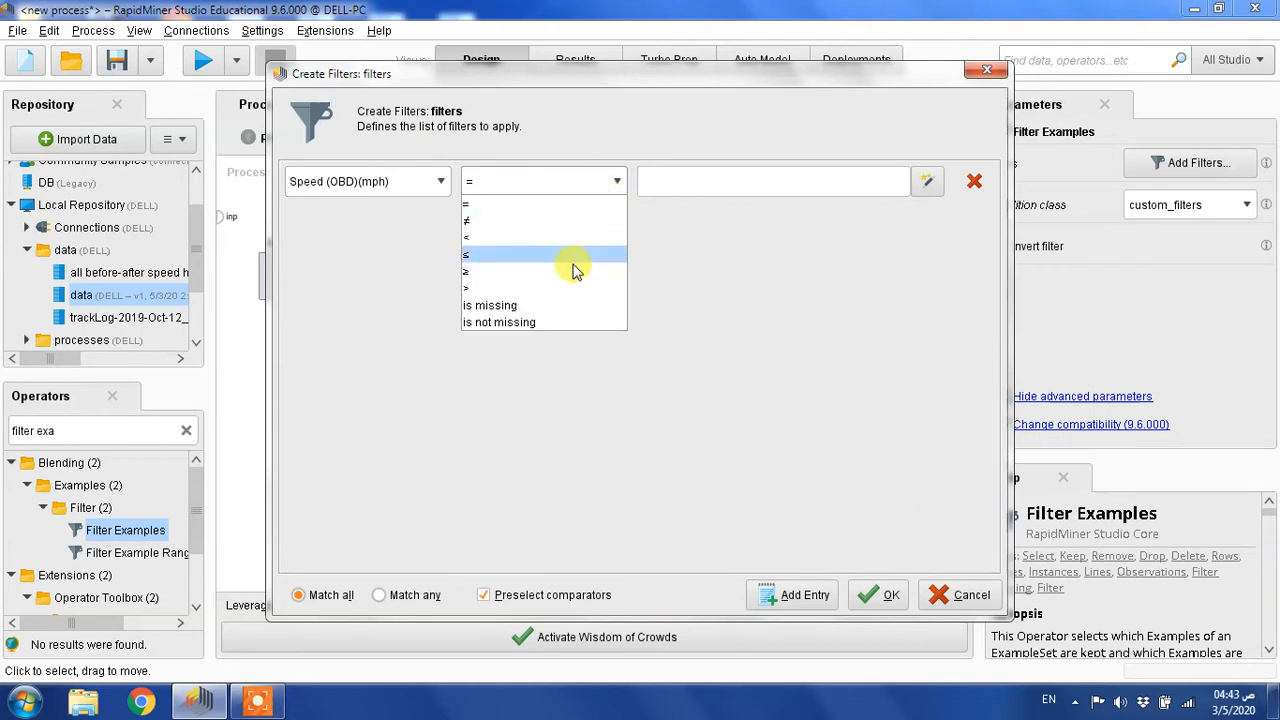
{"action": "left_click", "coordinate": [528, 322]}
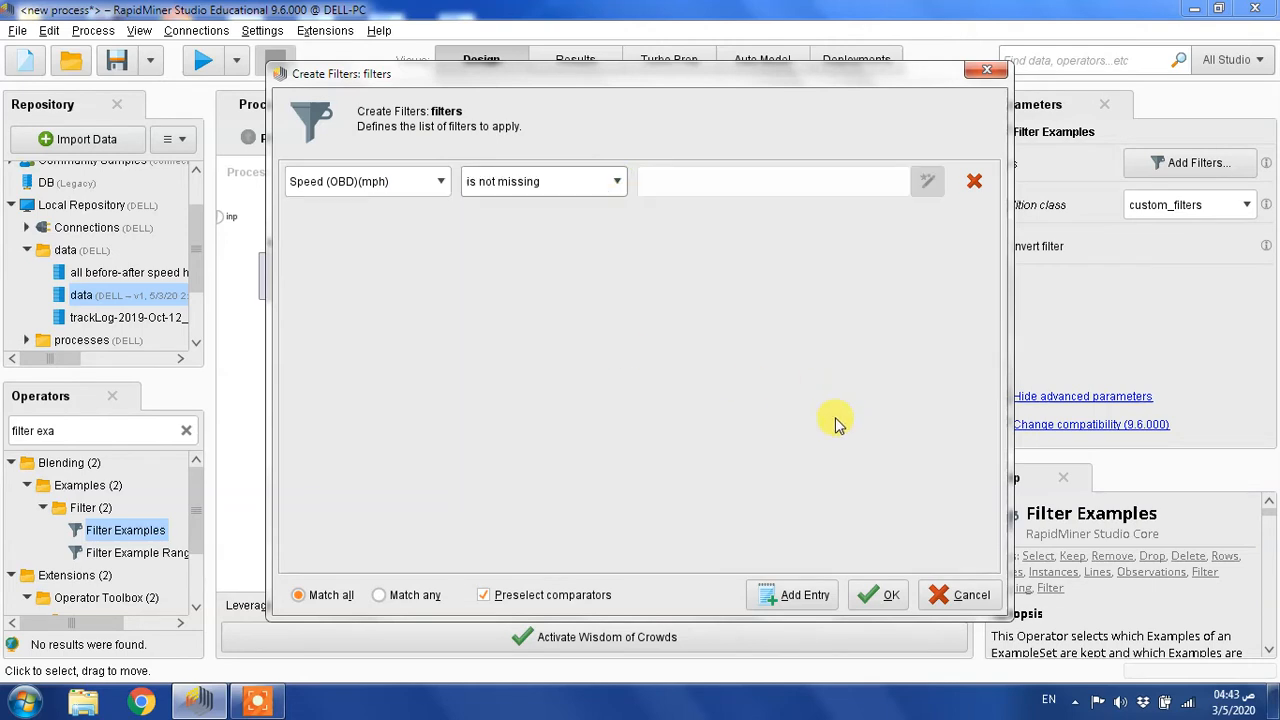
{"action": "left_click", "coordinate": [873, 598]}
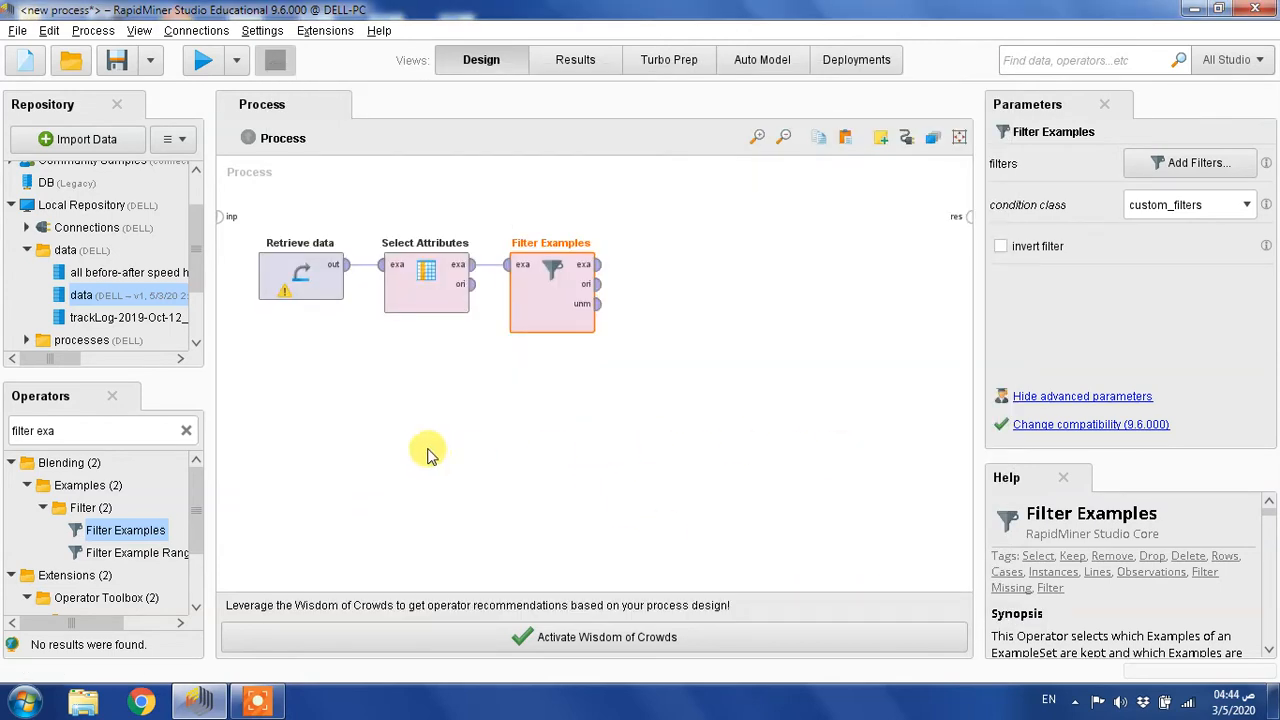
Find the Differentiate time series operator and add it to the process, connected after Filter Examples
{"action": "left_click", "coordinate": [76, 430]}
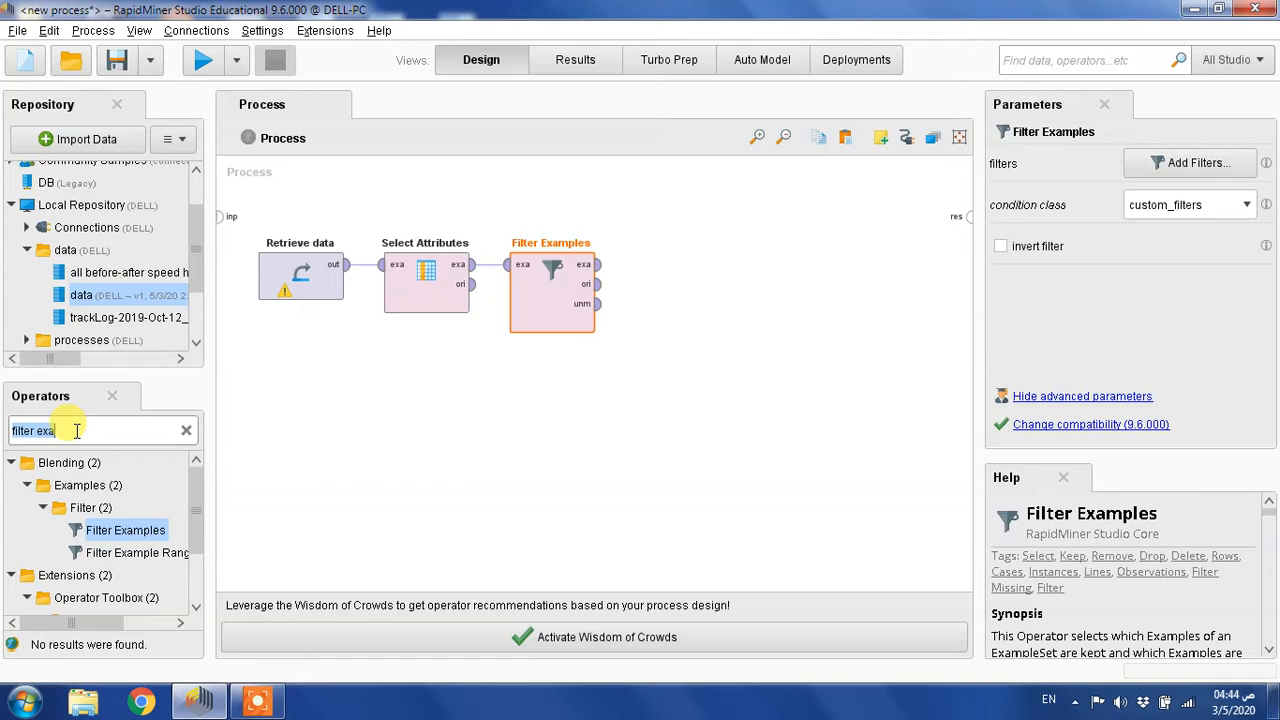
{"action": "type", "text": "diff"}
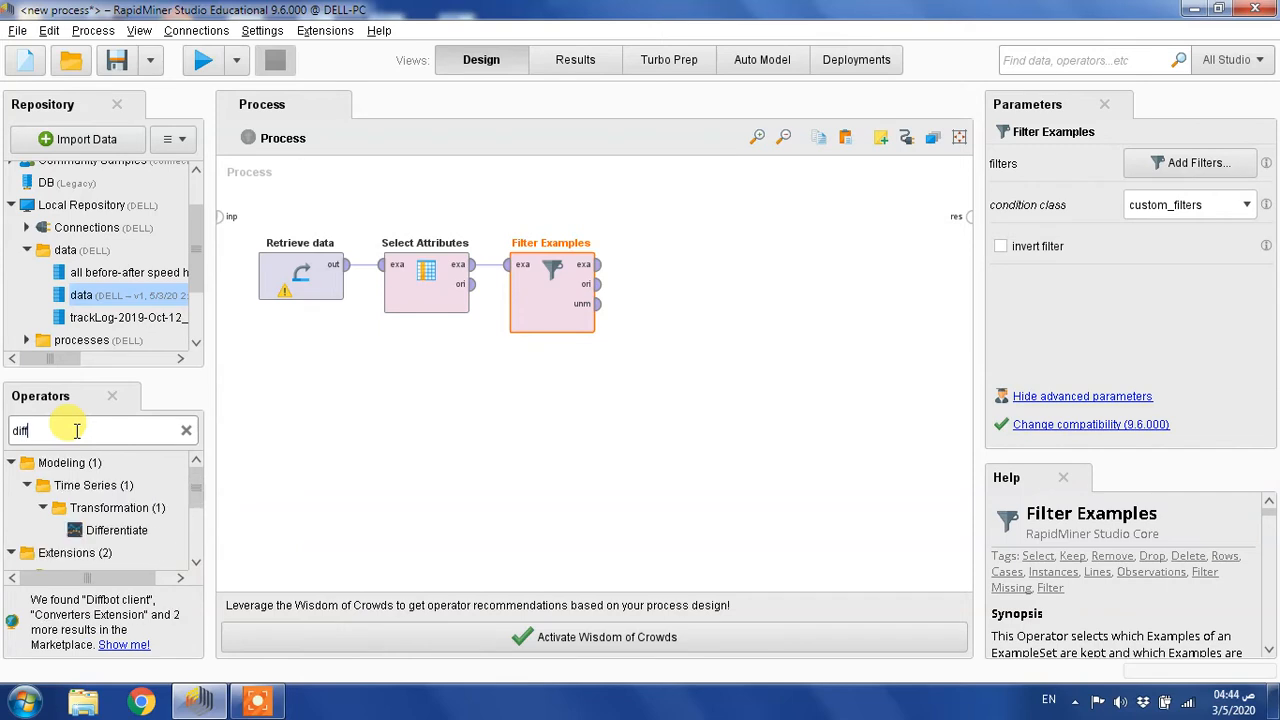
{"action": "mouse_move", "coordinate": [106, 531]}
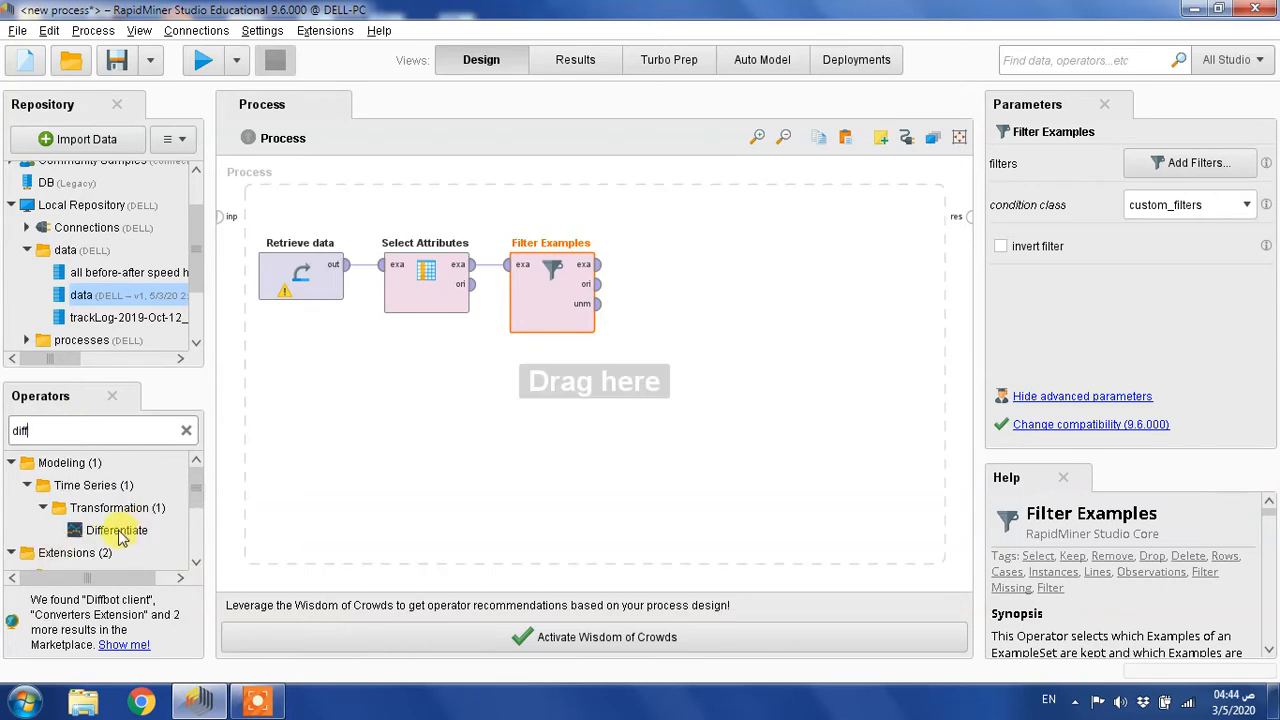
{"action": "left_click_drag", "start_coordinate": [115, 538], "coordinate": [601, 276]}
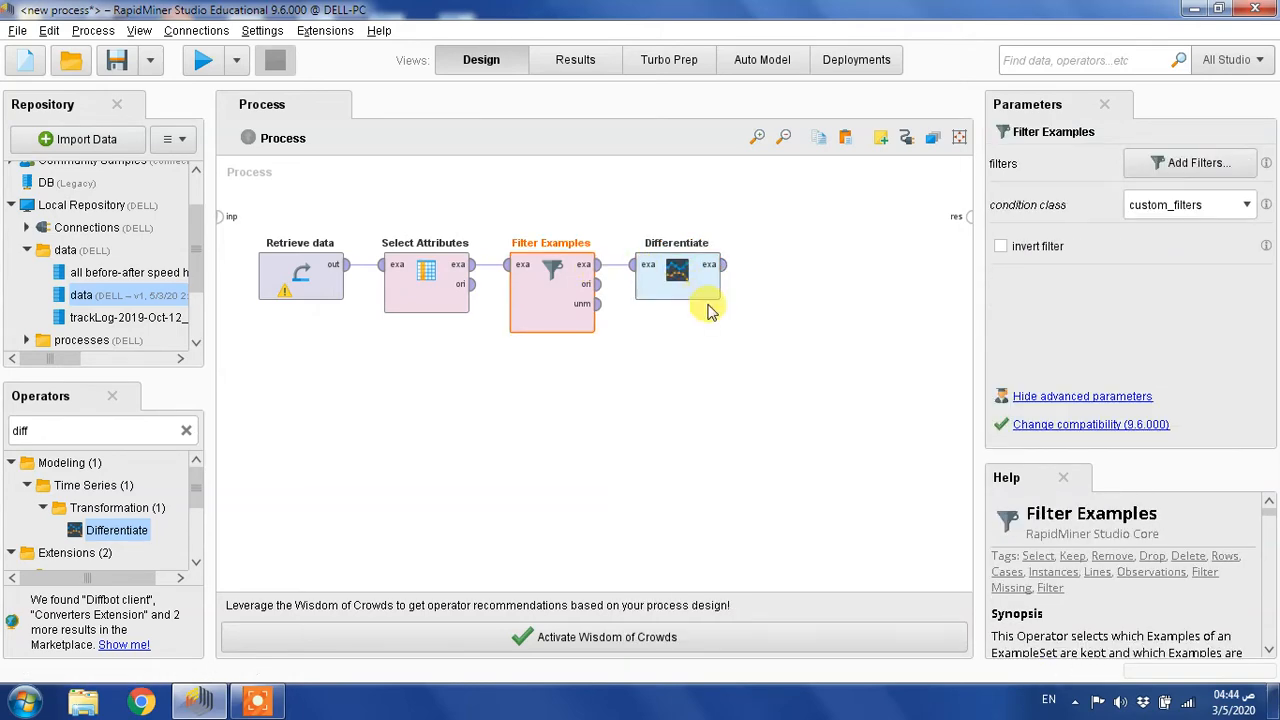
Set the Differentiate operator's attribute filter type to single and choose the Speed (OBD)(mph) attribute
{"action": "left_click", "coordinate": [690, 285]}
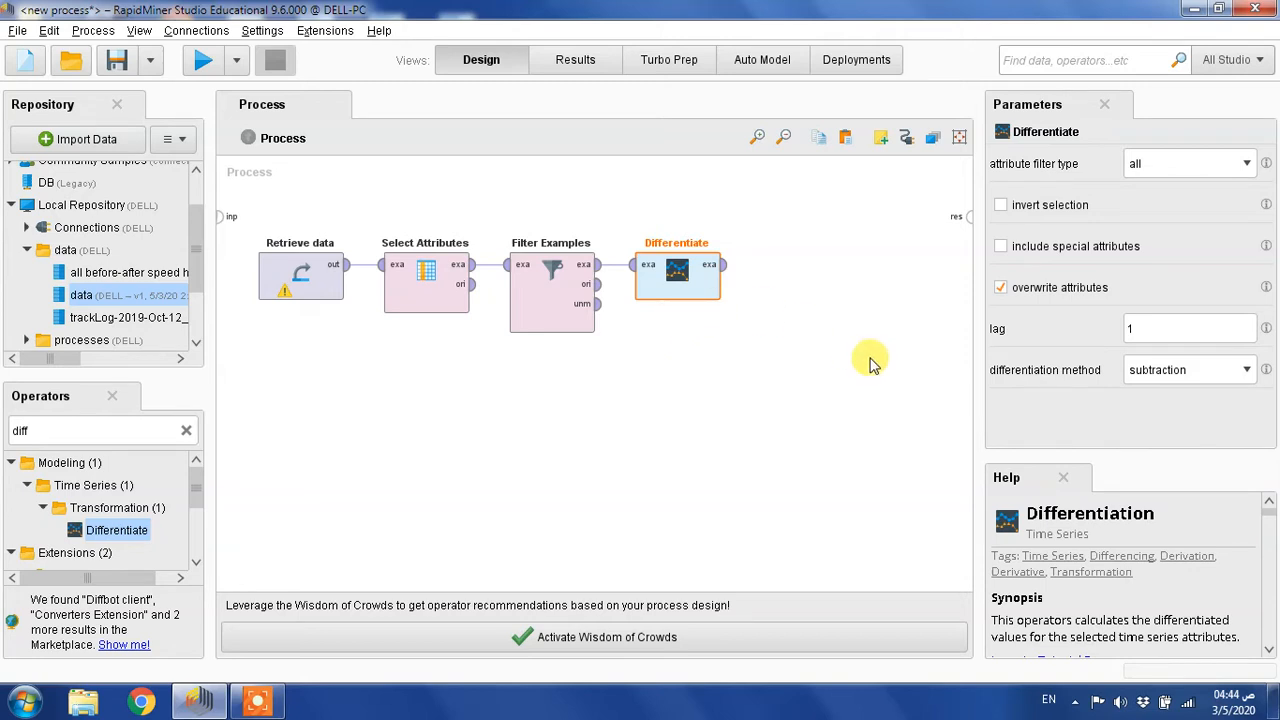
{"action": "left_click", "coordinate": [1140, 329]}
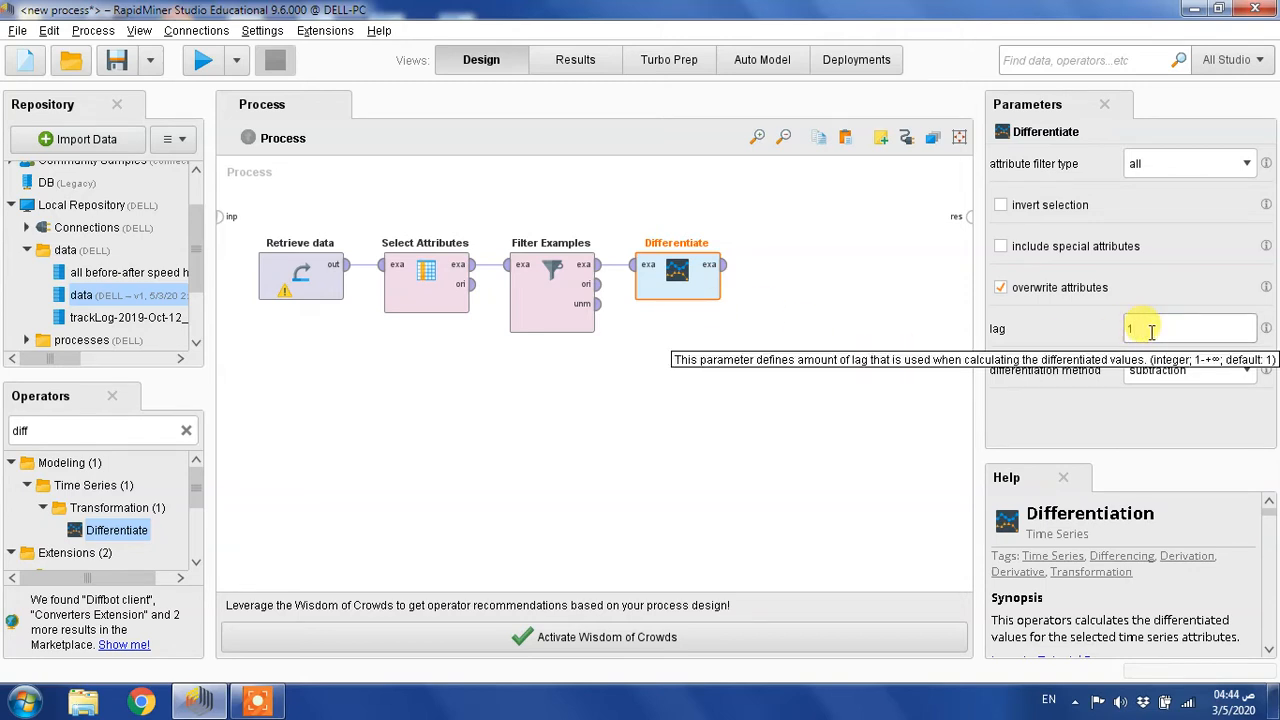
{"action": "left_click", "coordinate": [1190, 168]}
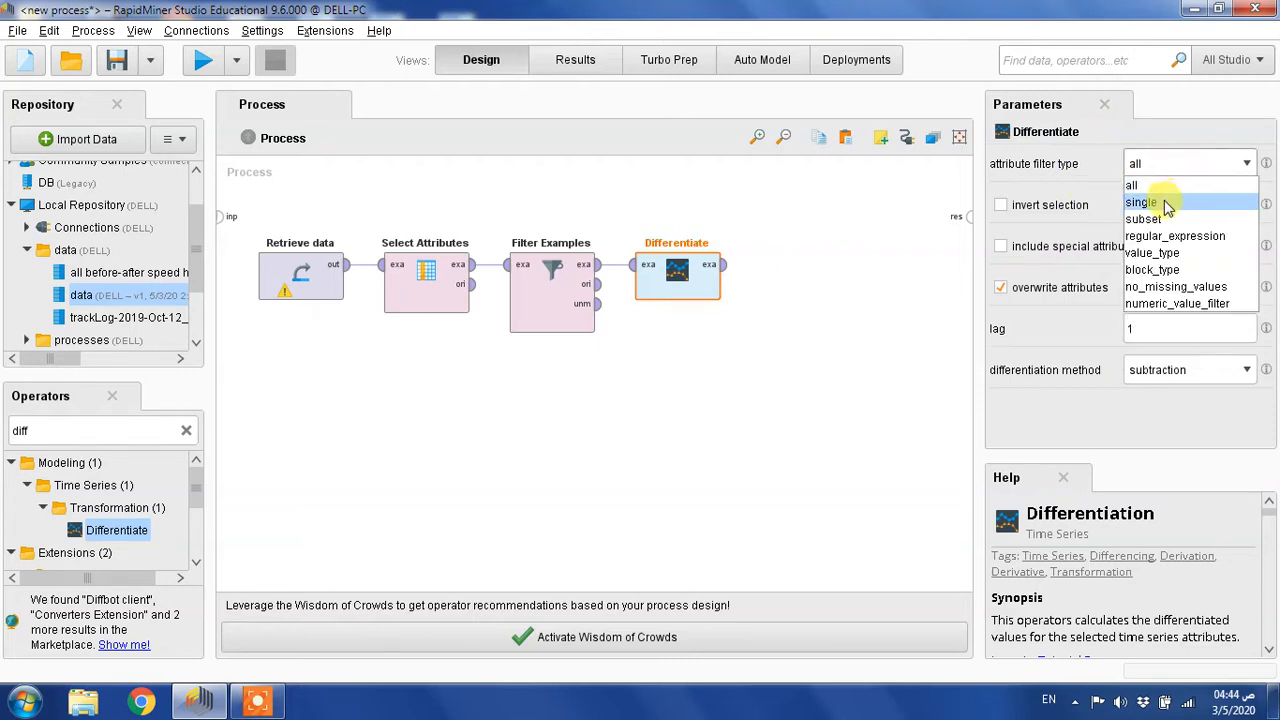
{"action": "left_click", "coordinate": [1165, 205]}
{"action": "left_click", "coordinate": [1231, 206]}
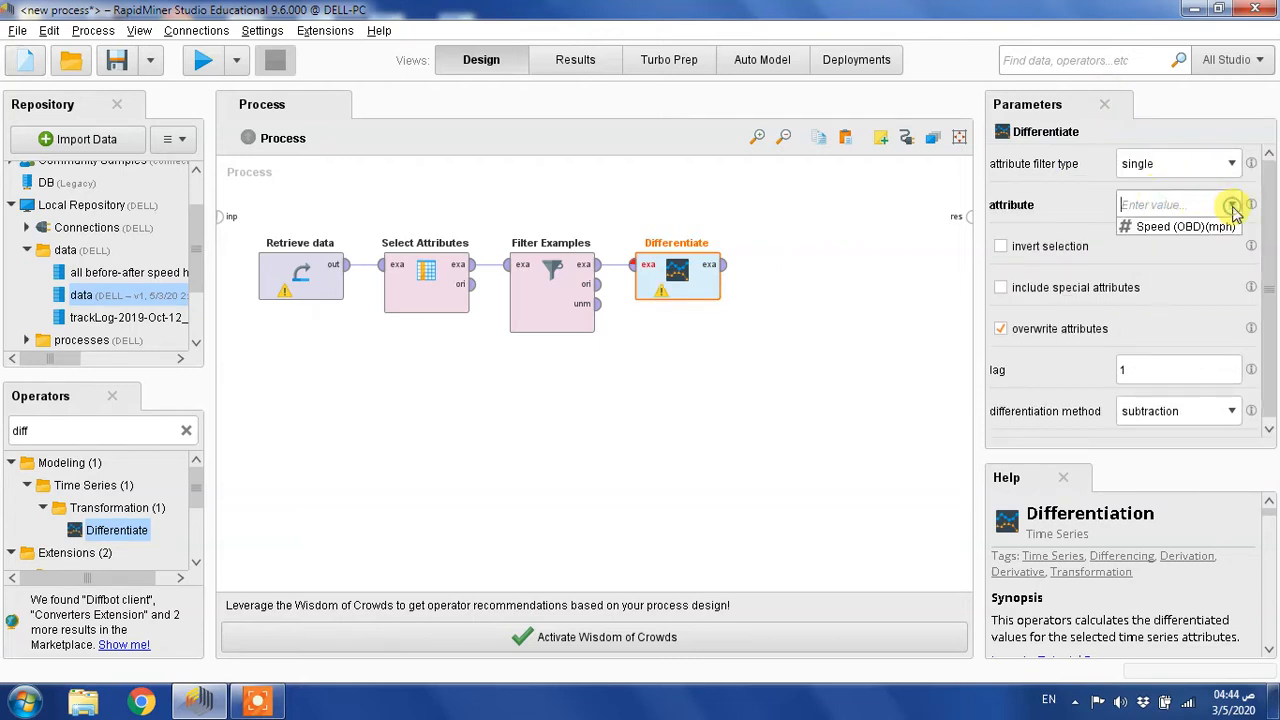
{"action": "left_click", "coordinate": [1197, 228]}
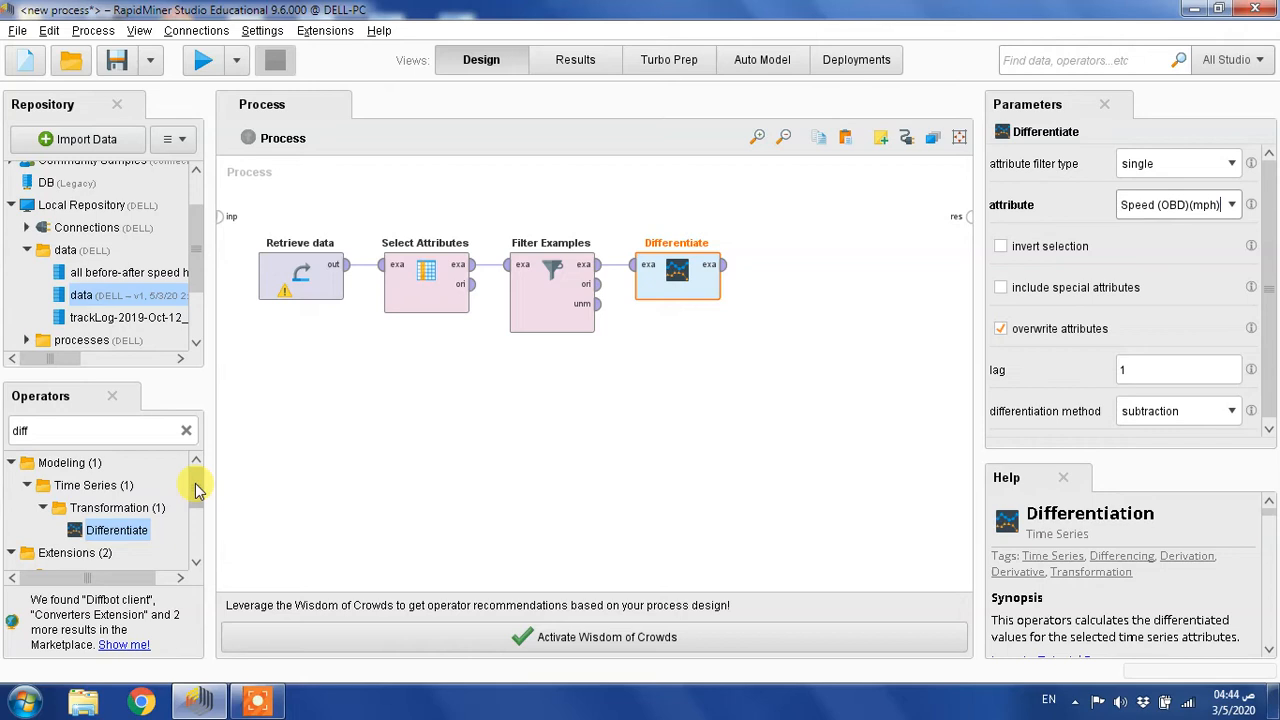
Find the Multiply operator, add it to the process and connect Differentiate's output to its input
{"action": "double_click", "coordinate": [74, 432]}
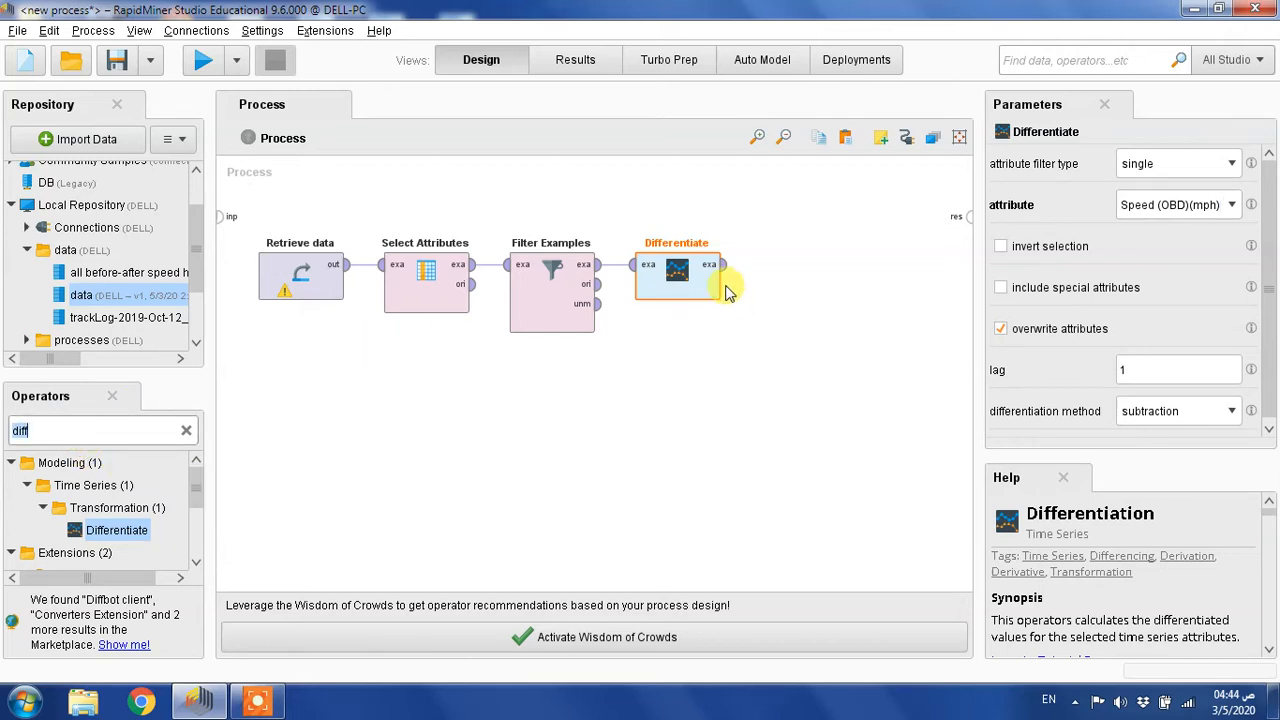
{"action": "left_click_drag", "start_coordinate": [116, 529], "coordinate": [122, 518]}
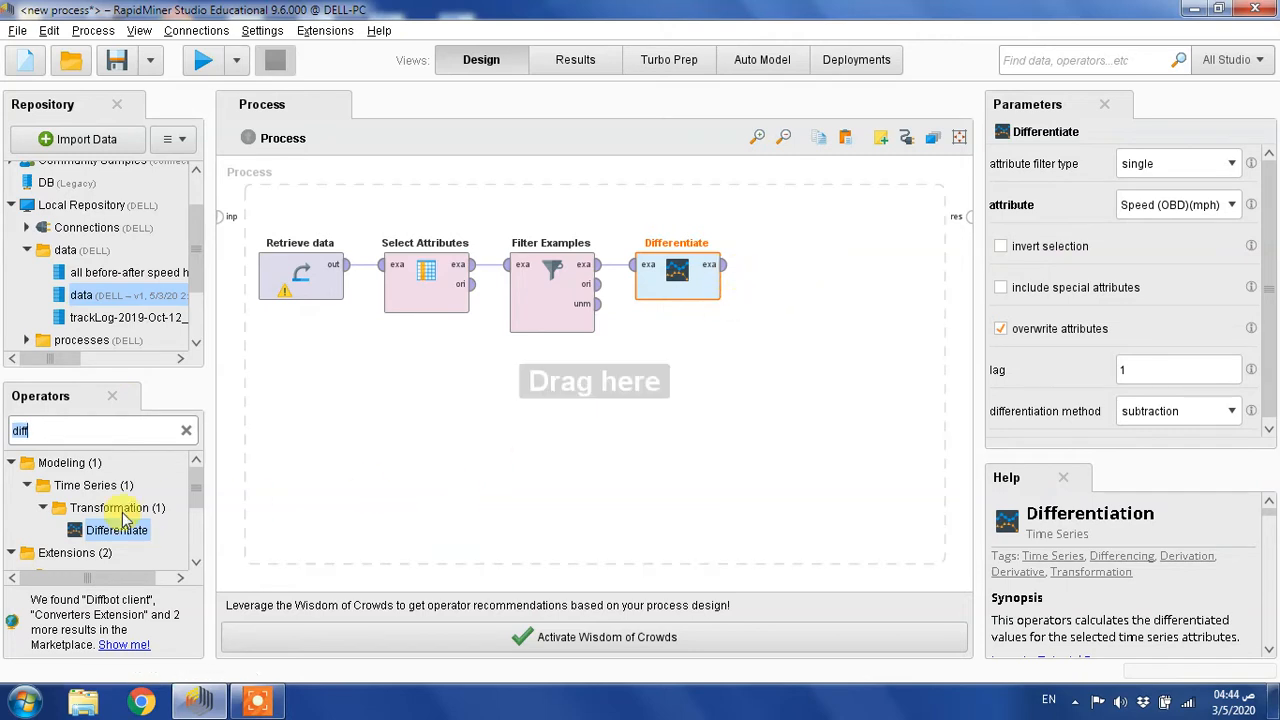
{"action": "type", "text": "muli"}
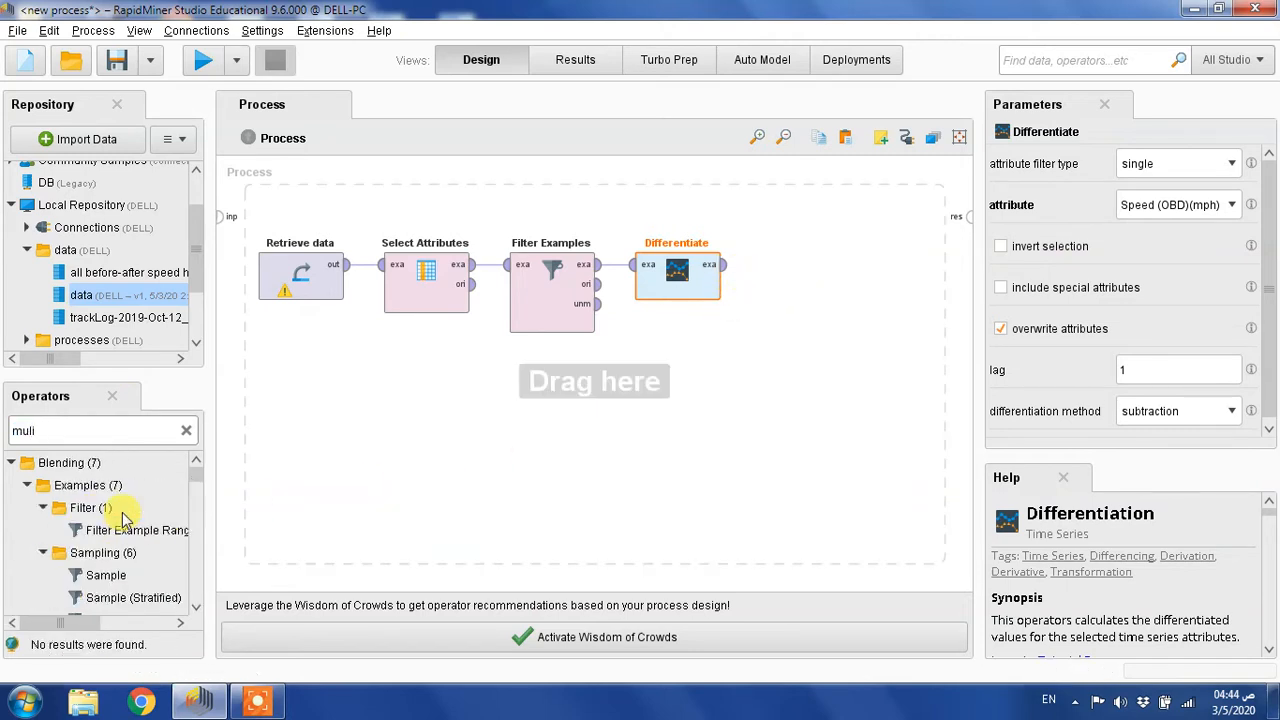
{"action": "key", "text": "BackSpace"}
{"action": "type", "text": "tipl"}
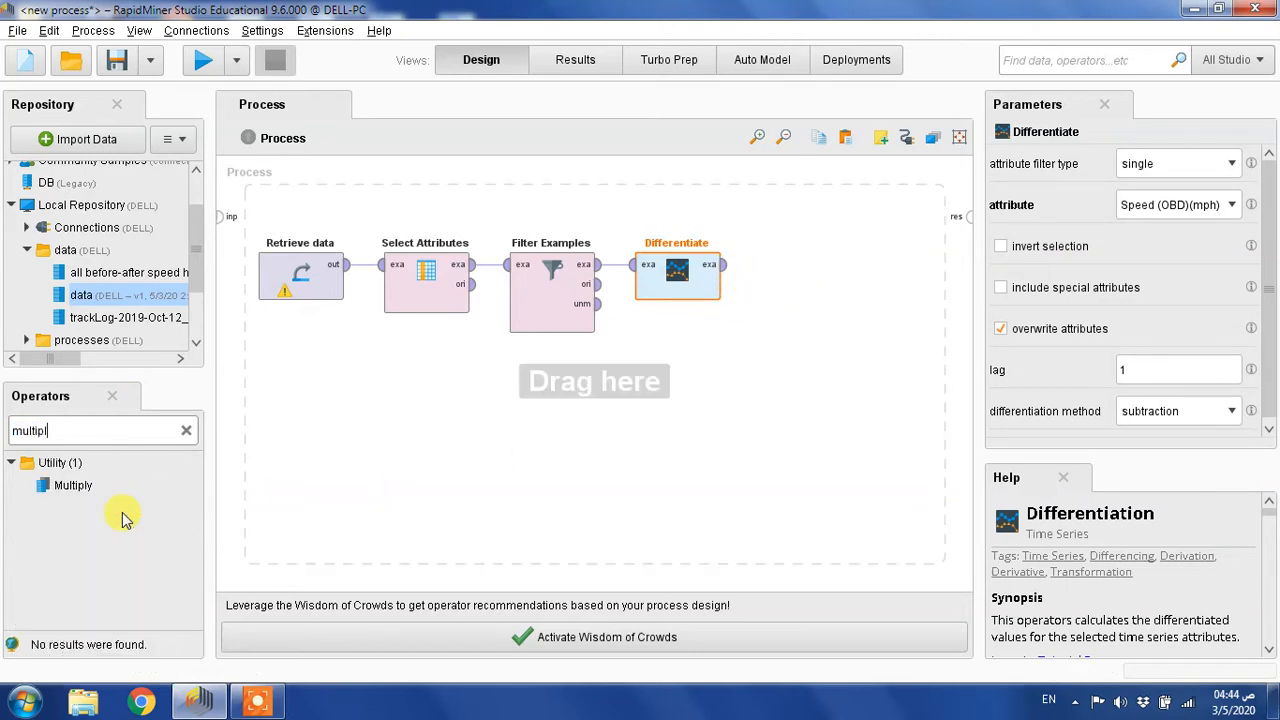
{"action": "left_click_drag", "start_coordinate": [72, 490], "coordinate": [768, 275]}
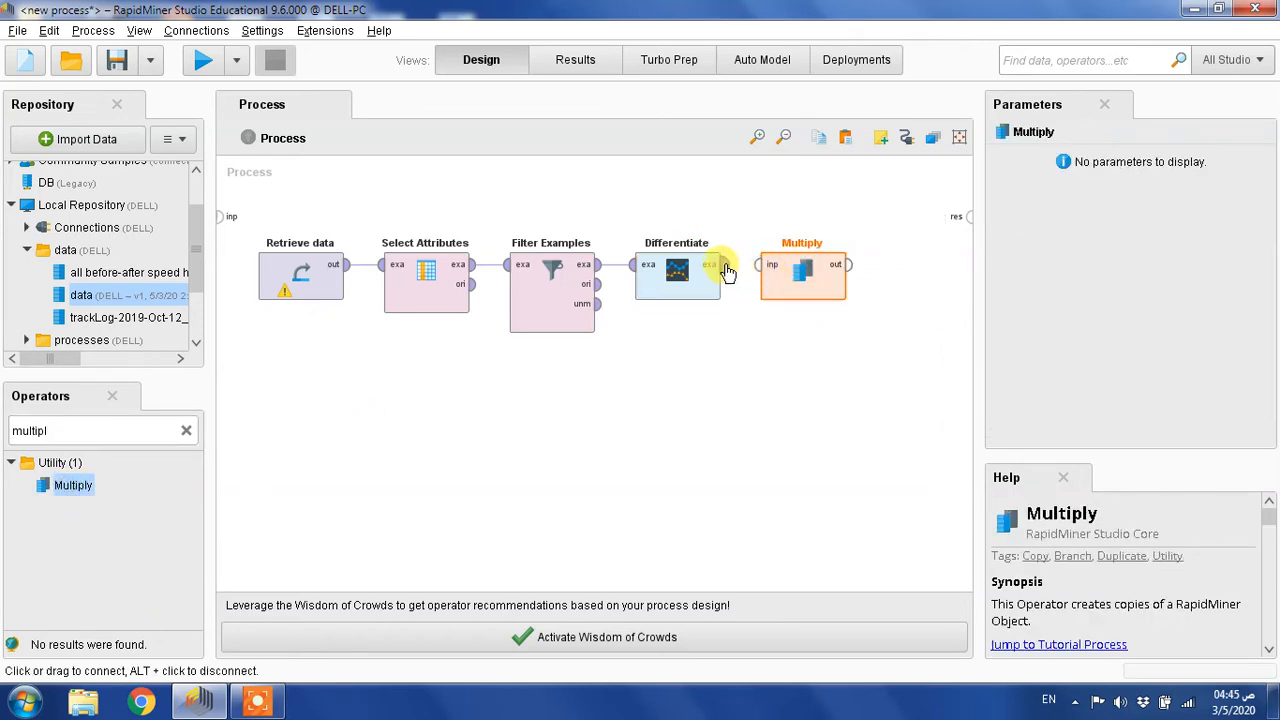
{"action": "left_click", "coordinate": [724, 264]}
{"action": "left_click", "coordinate": [755, 265]}
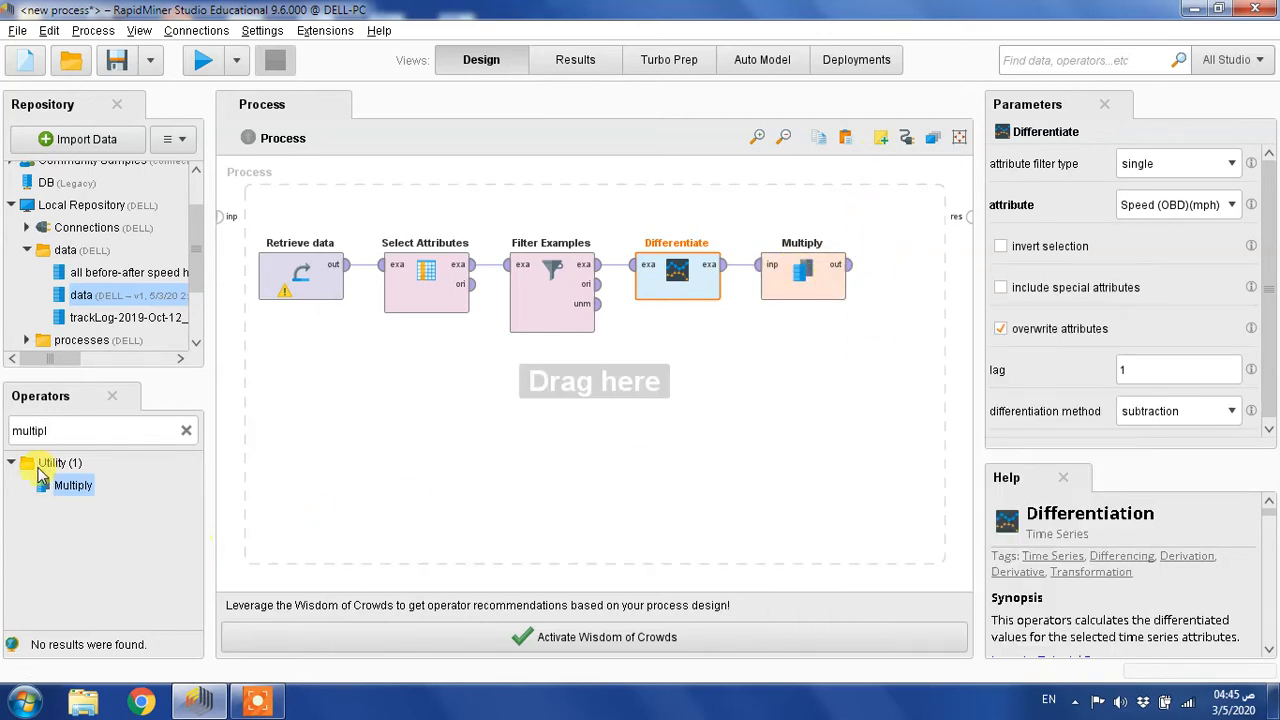
Find the Filter Examples operator and add a second one to the process, up and to the right of Multiply
{"action": "double_click", "coordinate": [60, 431]}
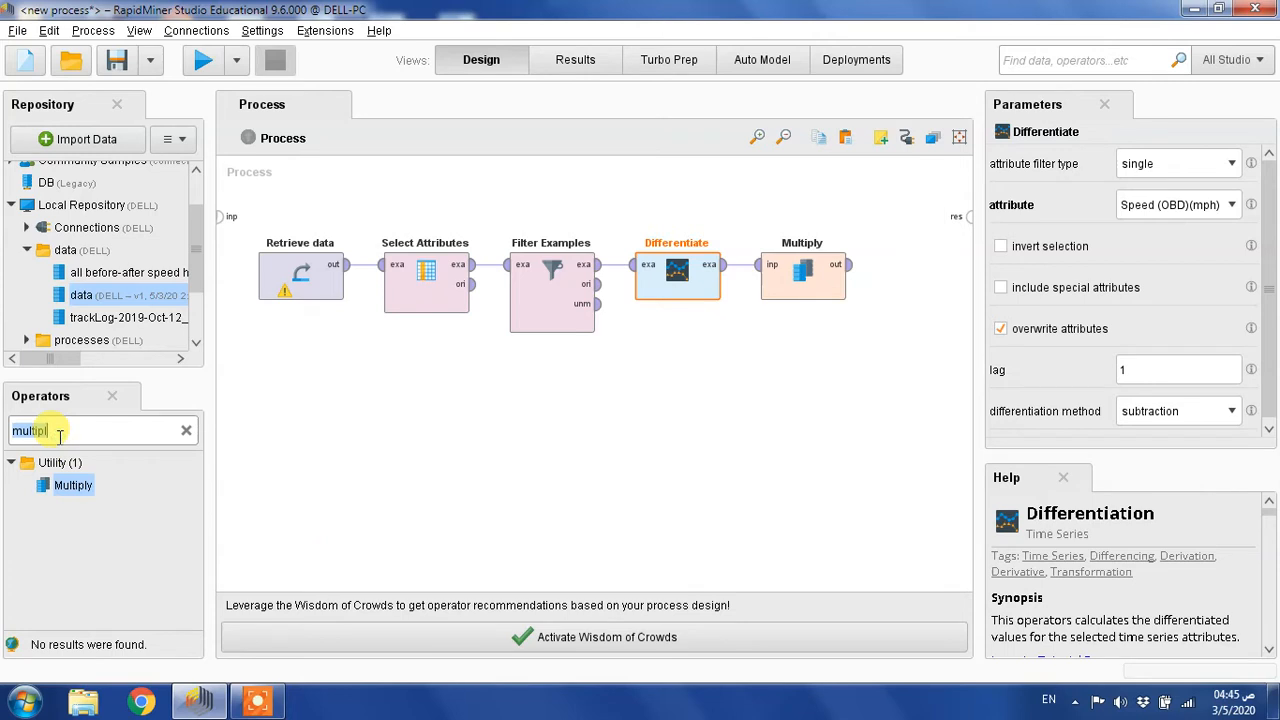
{"action": "type", "text": "example"}
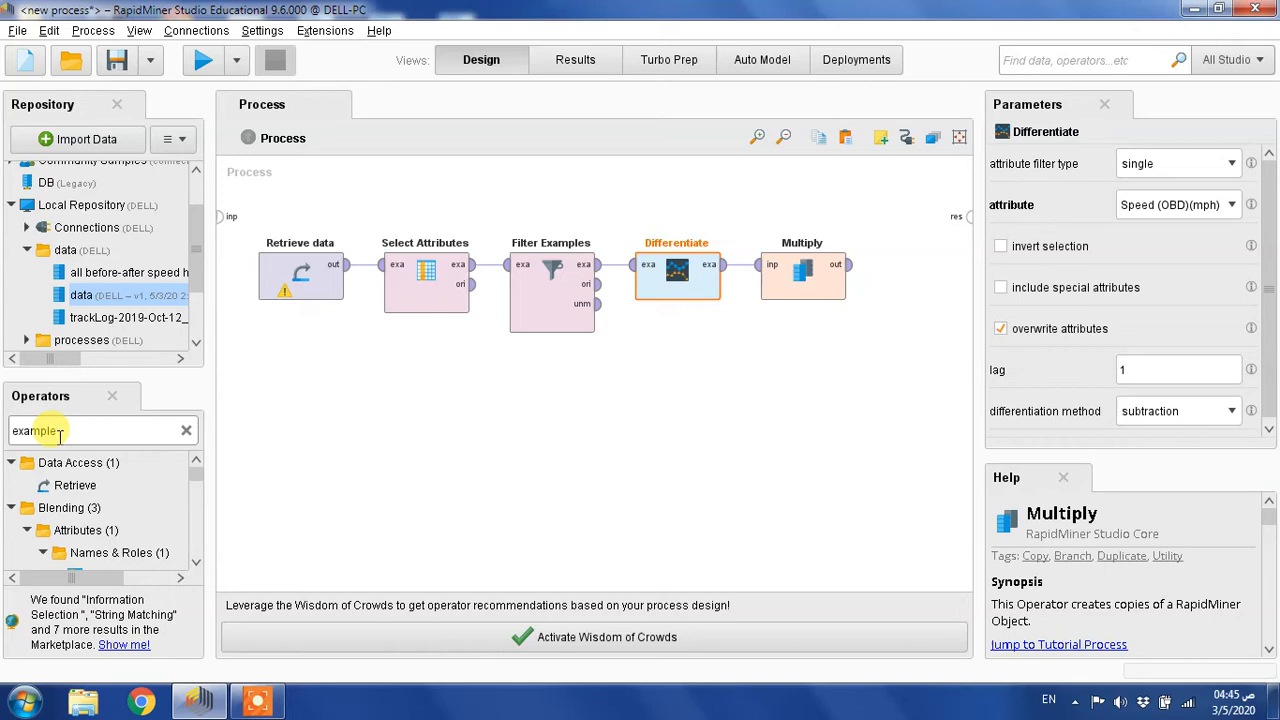
{"action": "type", "text": "filter"}
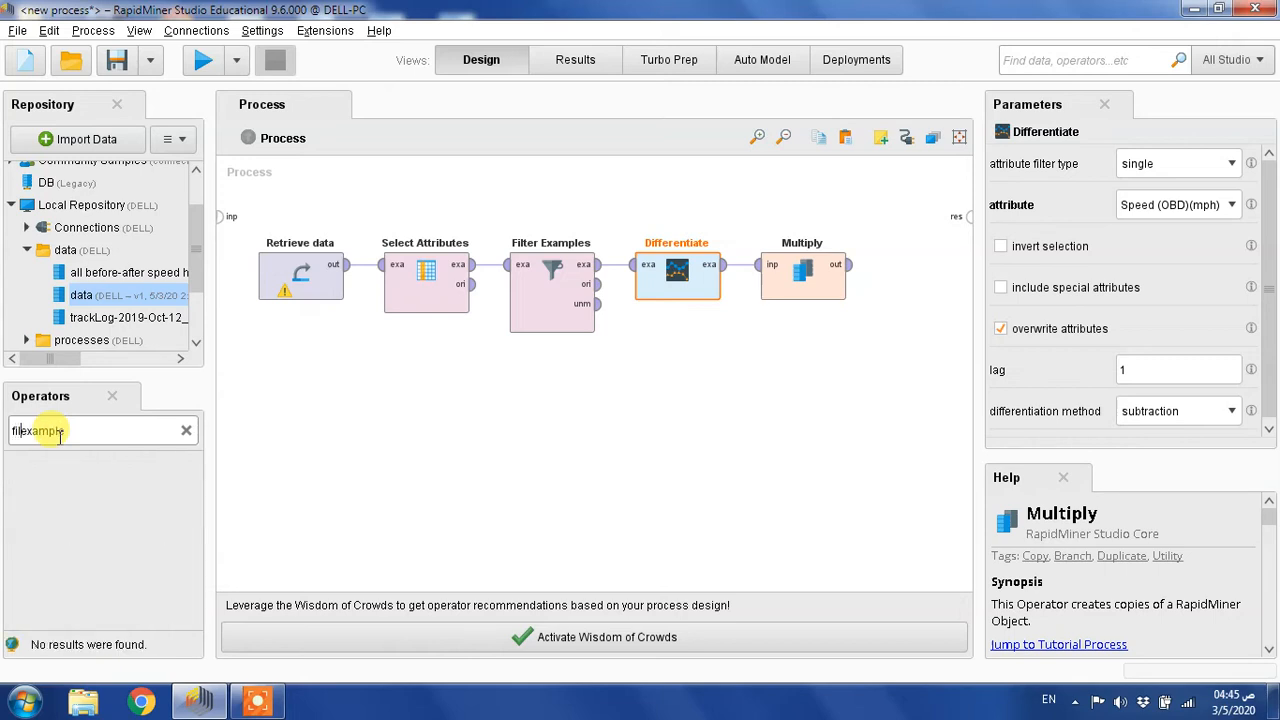
{"action": "left_click_drag", "start_coordinate": [80, 518], "coordinate": [903, 245]}
{"action": "left_click_drag", "start_coordinate": [603, 583], "coordinate": [817, 583]}
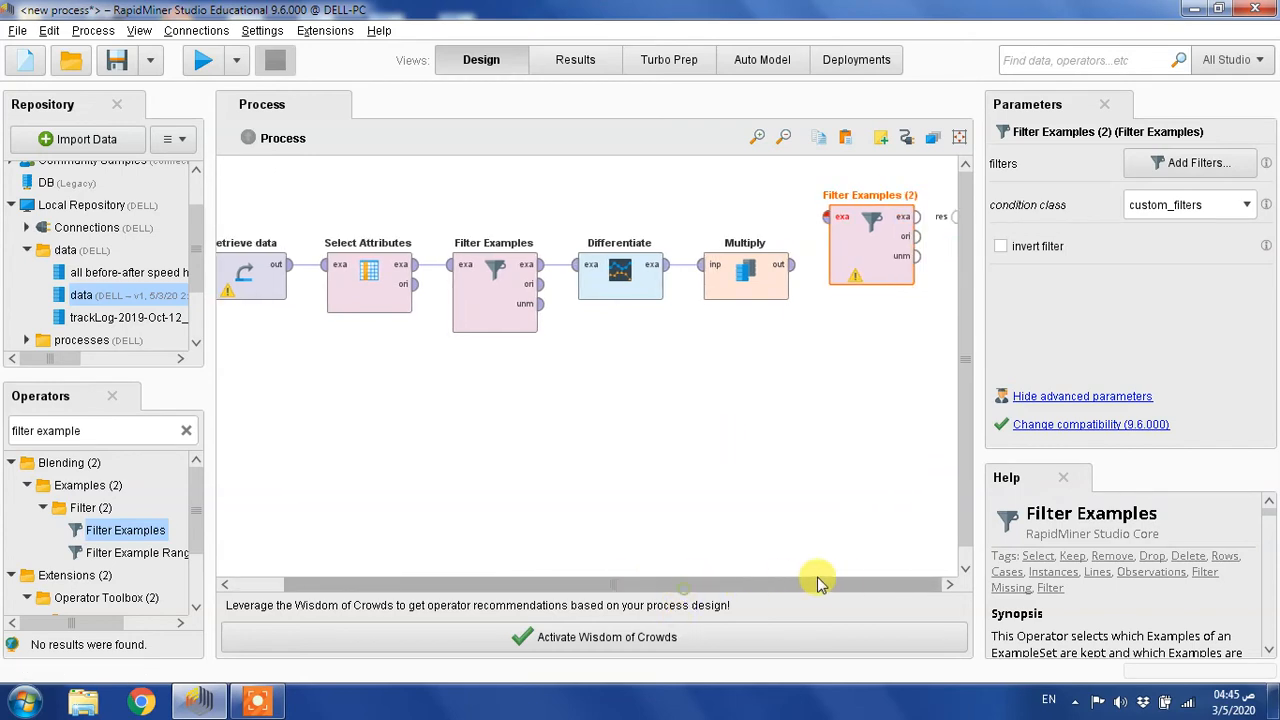
Rename the second Filter Examples operator as positive values
{"action": "double_click", "coordinate": [851, 194]}
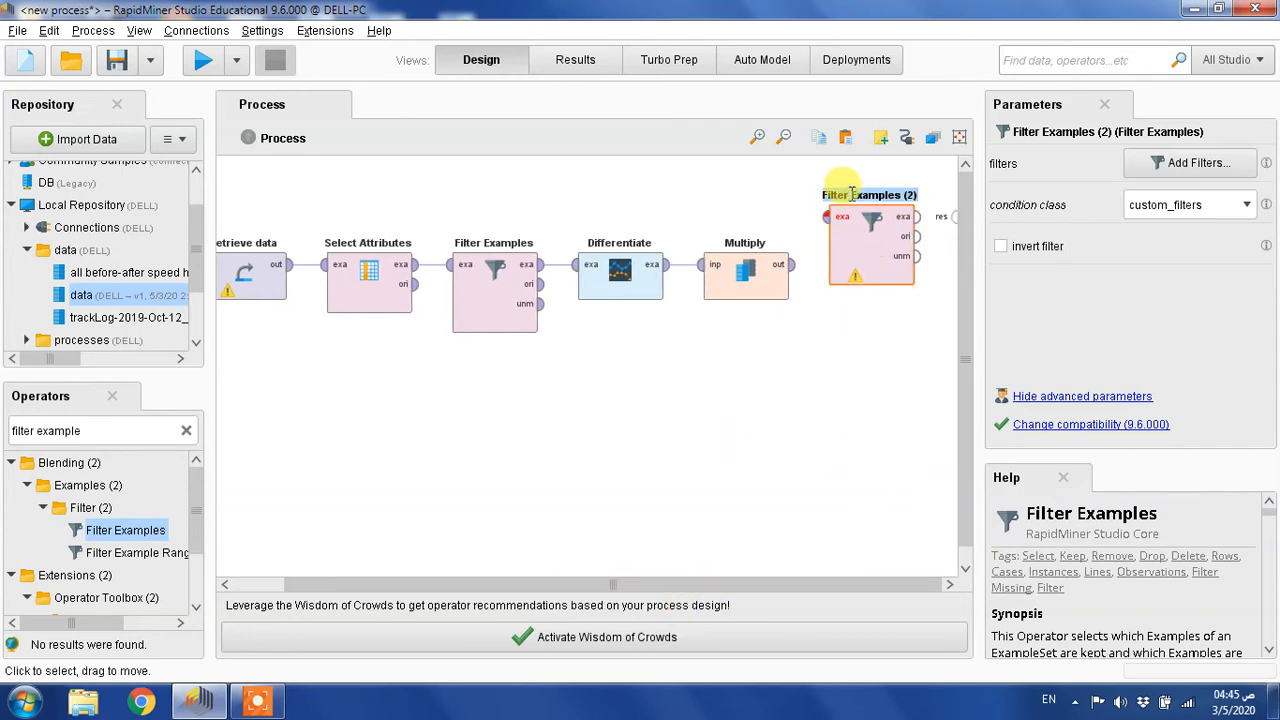
{"action": "type", "text": "positive valuew"}
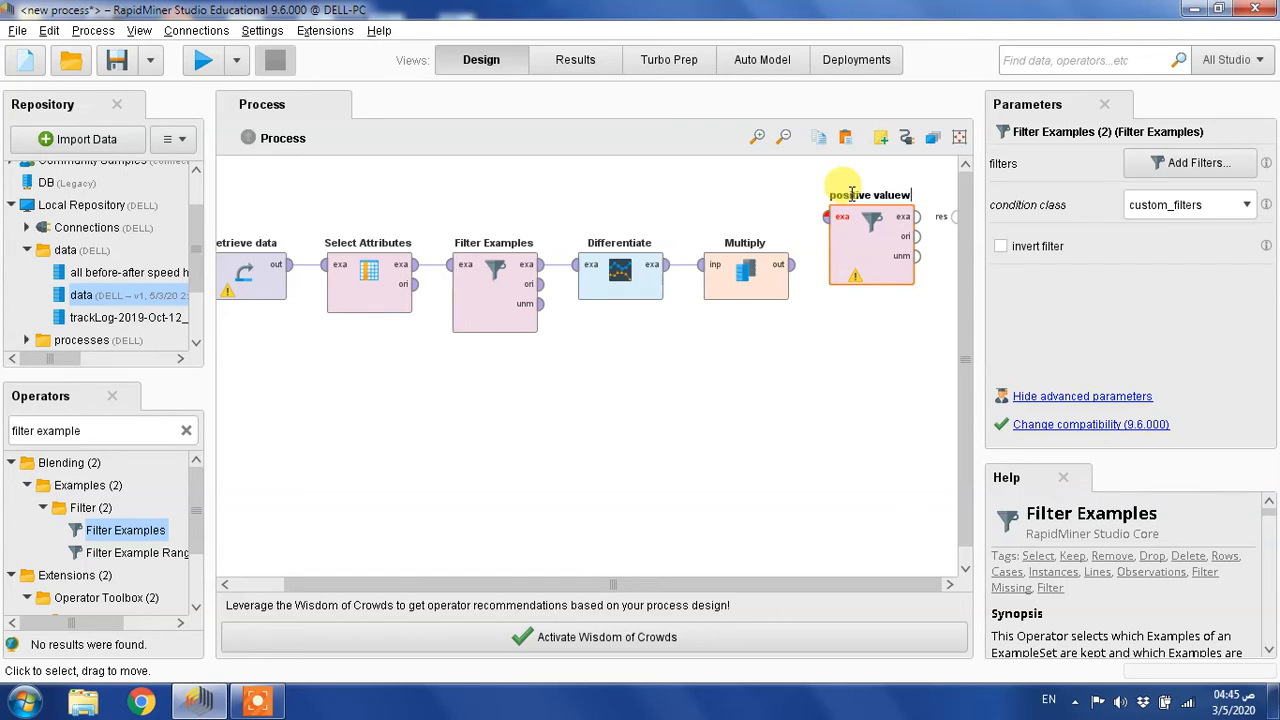
{"action": "key", "text": "BackSpace"}
{"action": "type", "text": "s"}
{"action": "left_click", "coordinate": [856, 260]}
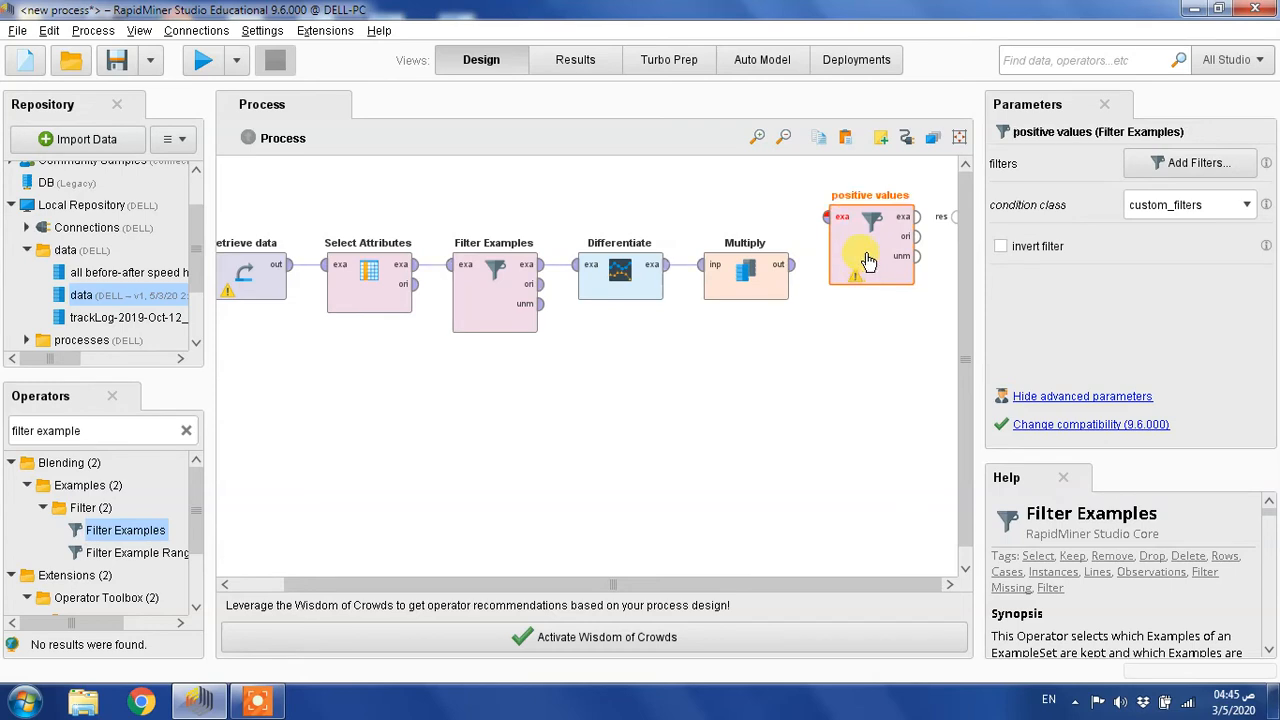
Duplicate the positive values operator, place the copy below it and rename it as negative values
{"action": "key", "text": "ctrl+v"}
{"action": "left_click_drag", "start_coordinate": [870, 264], "coordinate": [874, 360]}
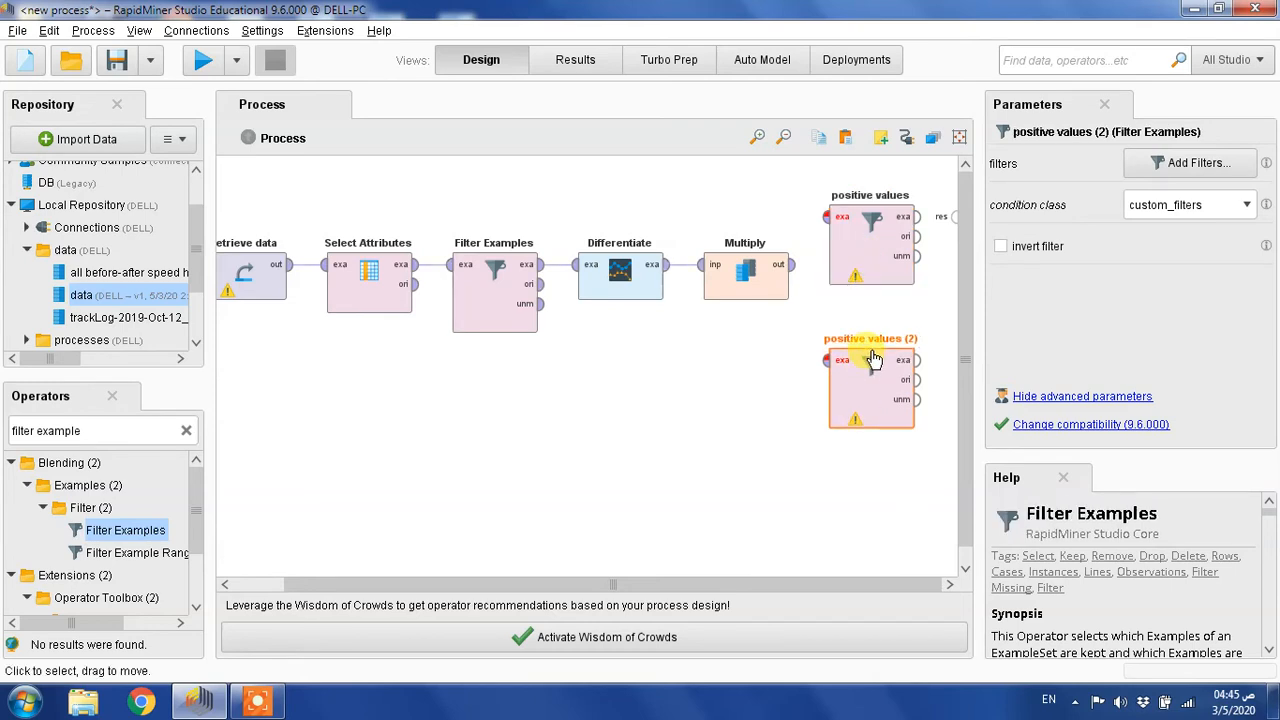
{"action": "double_click", "coordinate": [865, 337]}
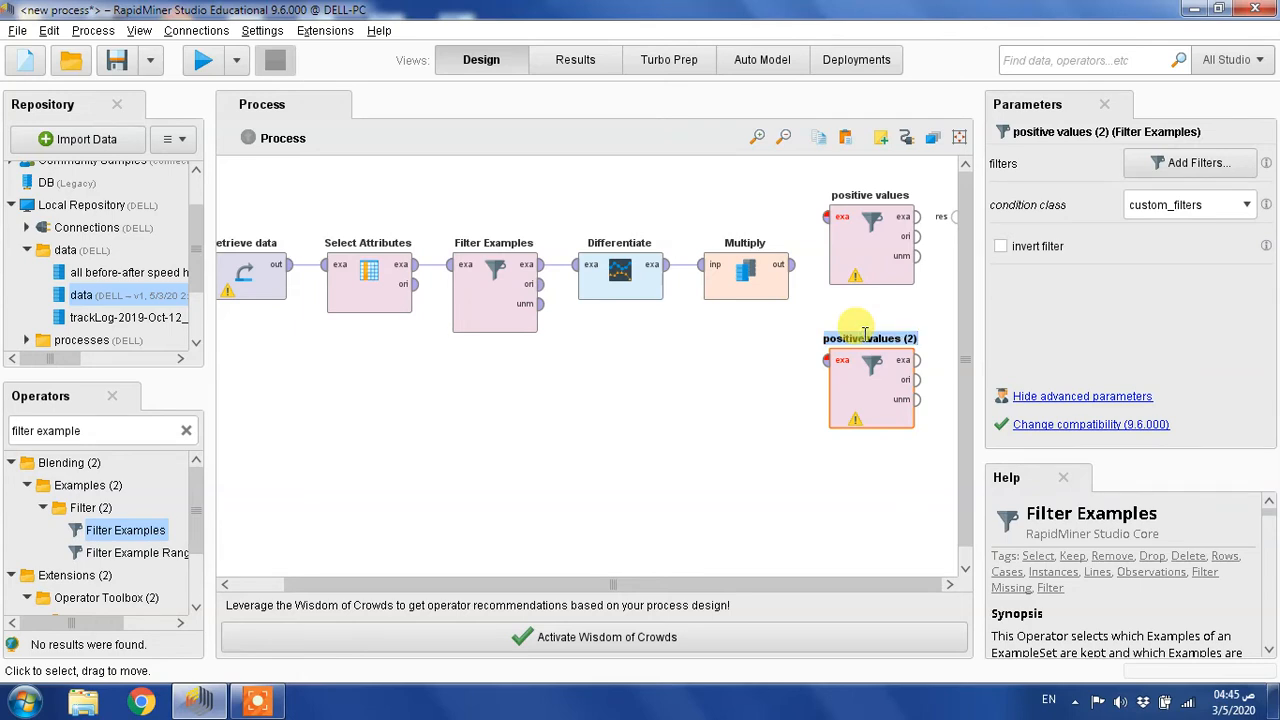
{"action": "key", "text": "BackSpace"}
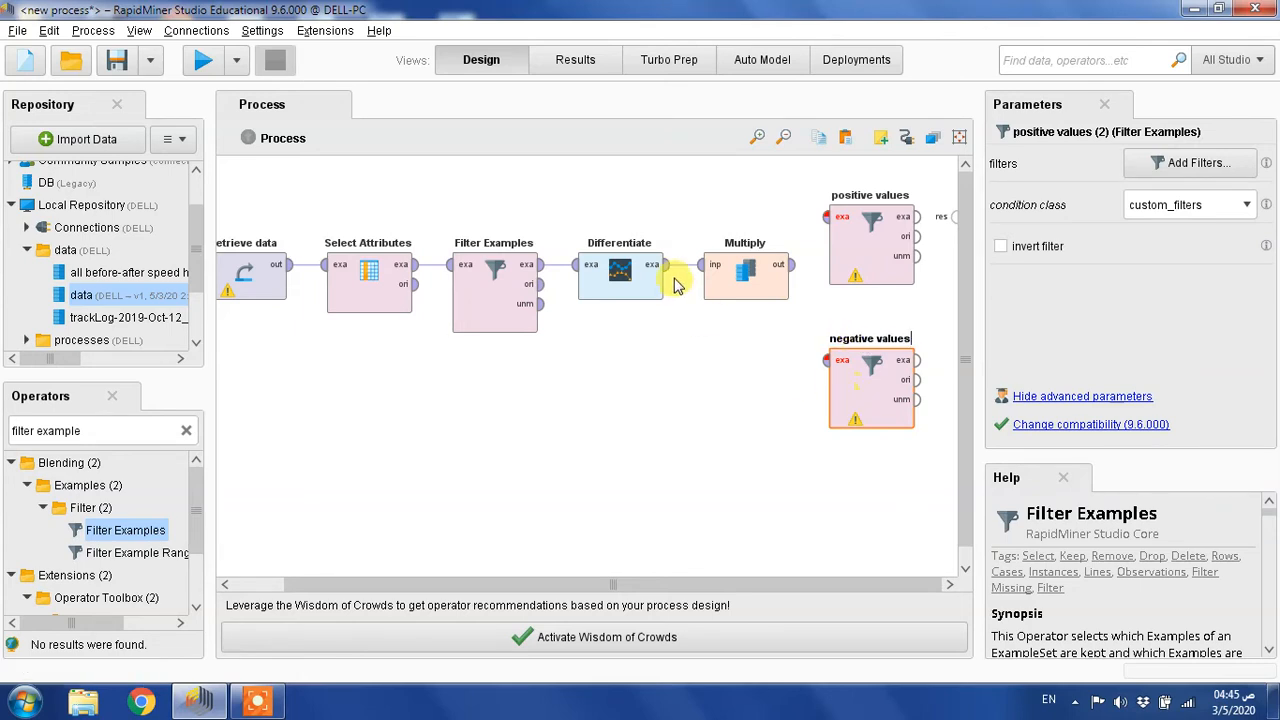
Connect Multiply's outputs to the inputs of the positive values and negative values operators
{"action": "left_click", "coordinate": [757, 276]}
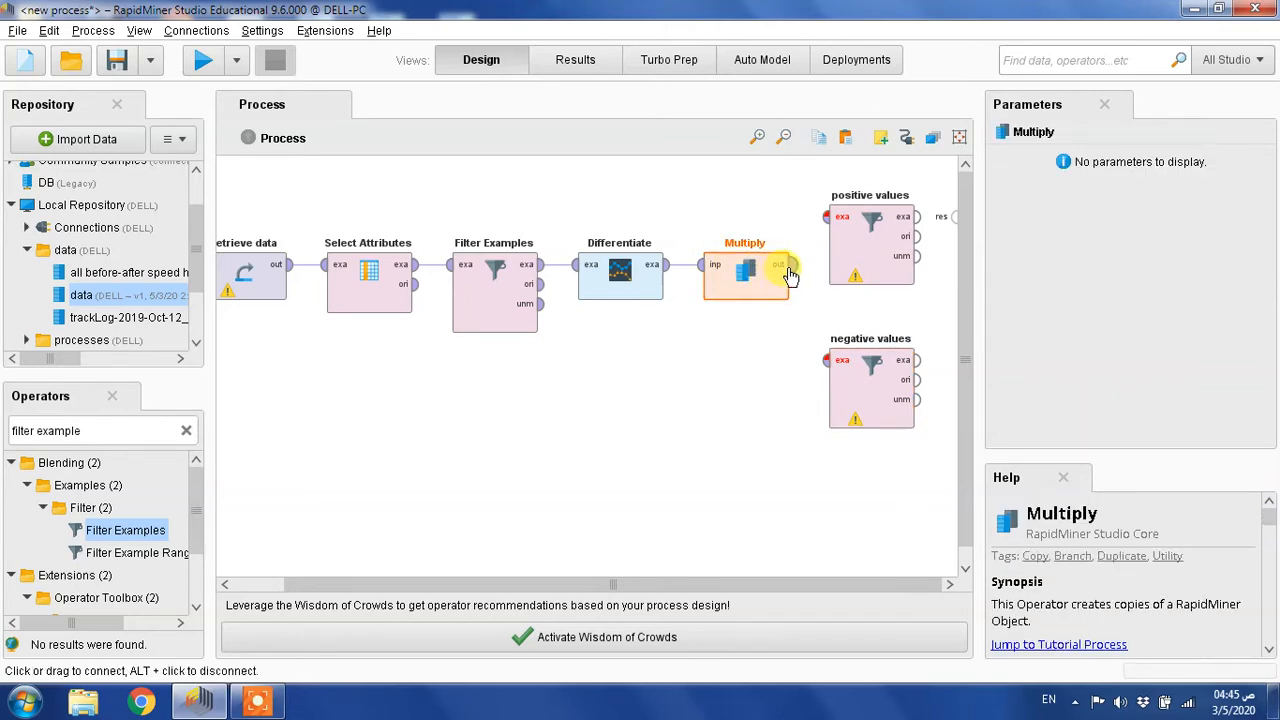
{"action": "left_click", "coordinate": [790, 273]}
{"action": "left_click", "coordinate": [826, 217]}
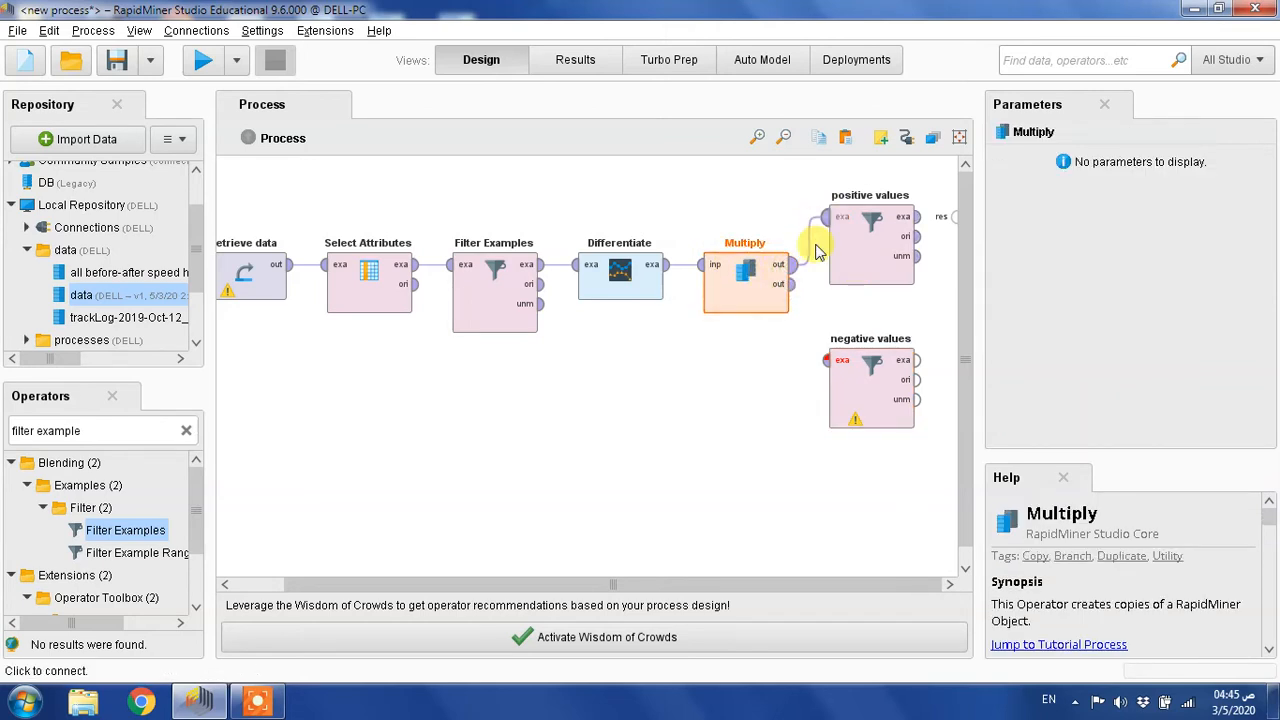
{"action": "left_click", "coordinate": [790, 284]}
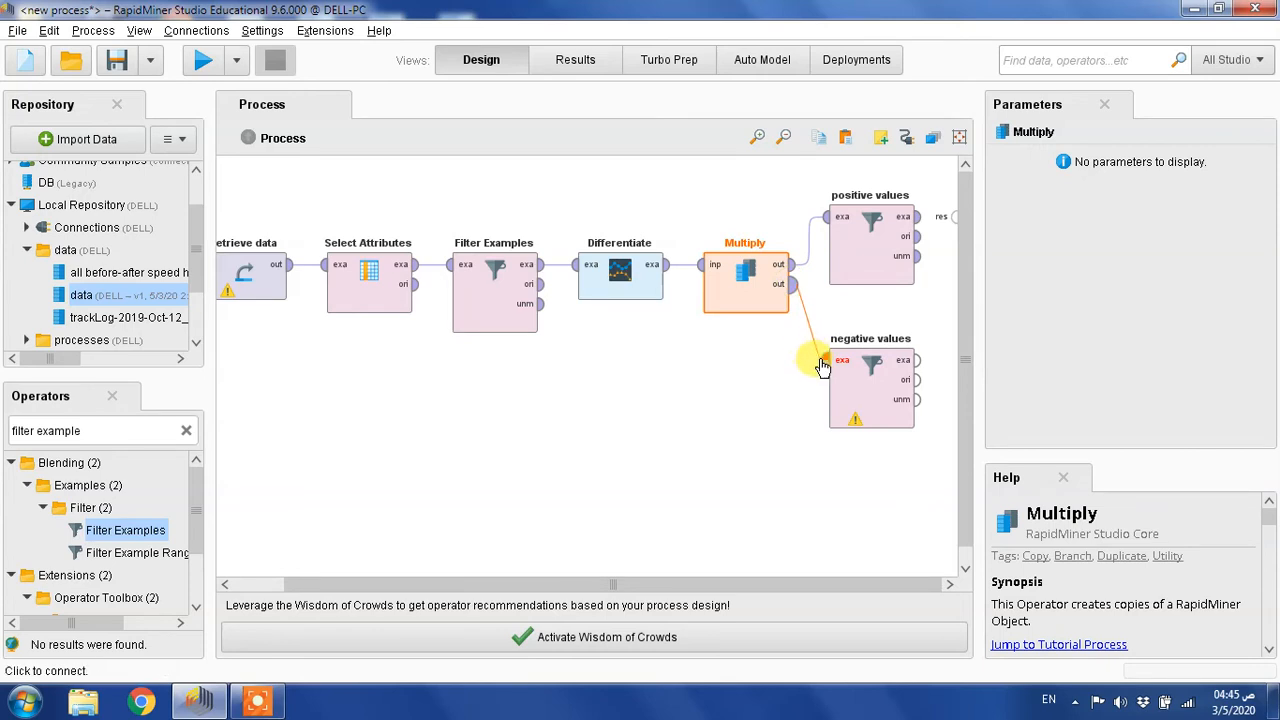
{"action": "left_click", "coordinate": [827, 360]}
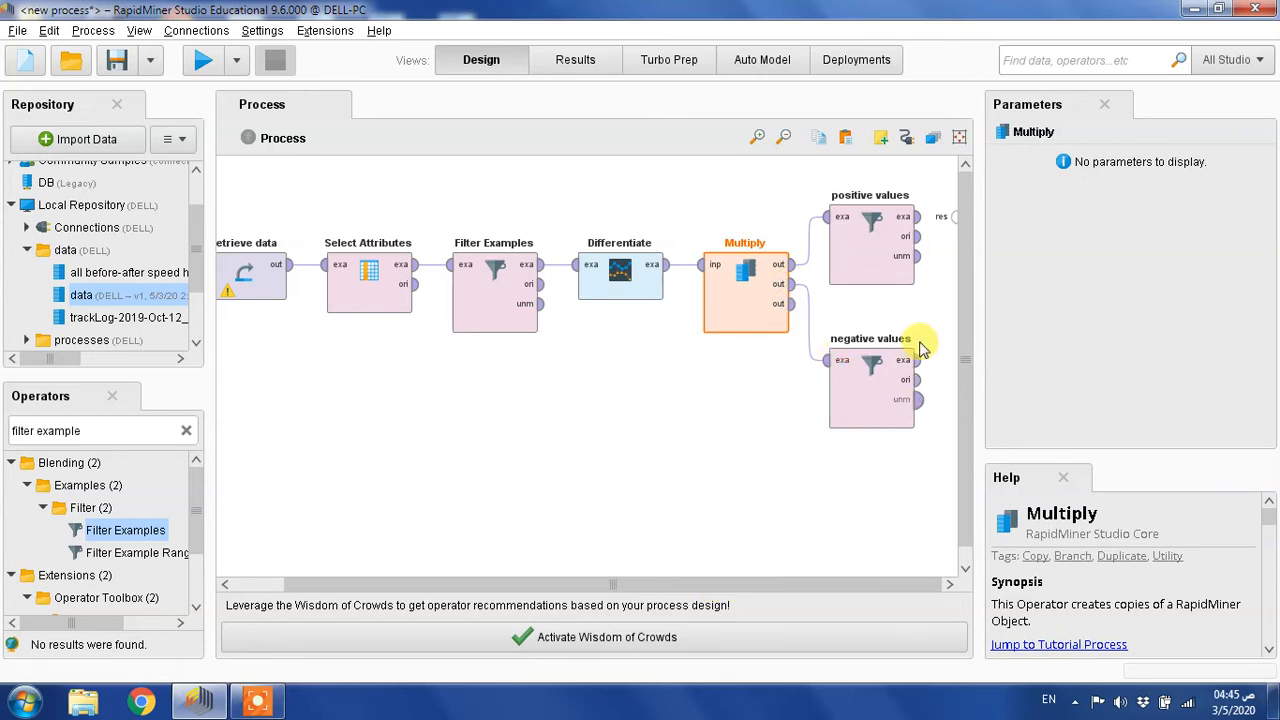
Define the positive values filter condition so that Speed (OBD)(mph) is > 0
{"action": "double_click", "coordinate": [867, 247]}
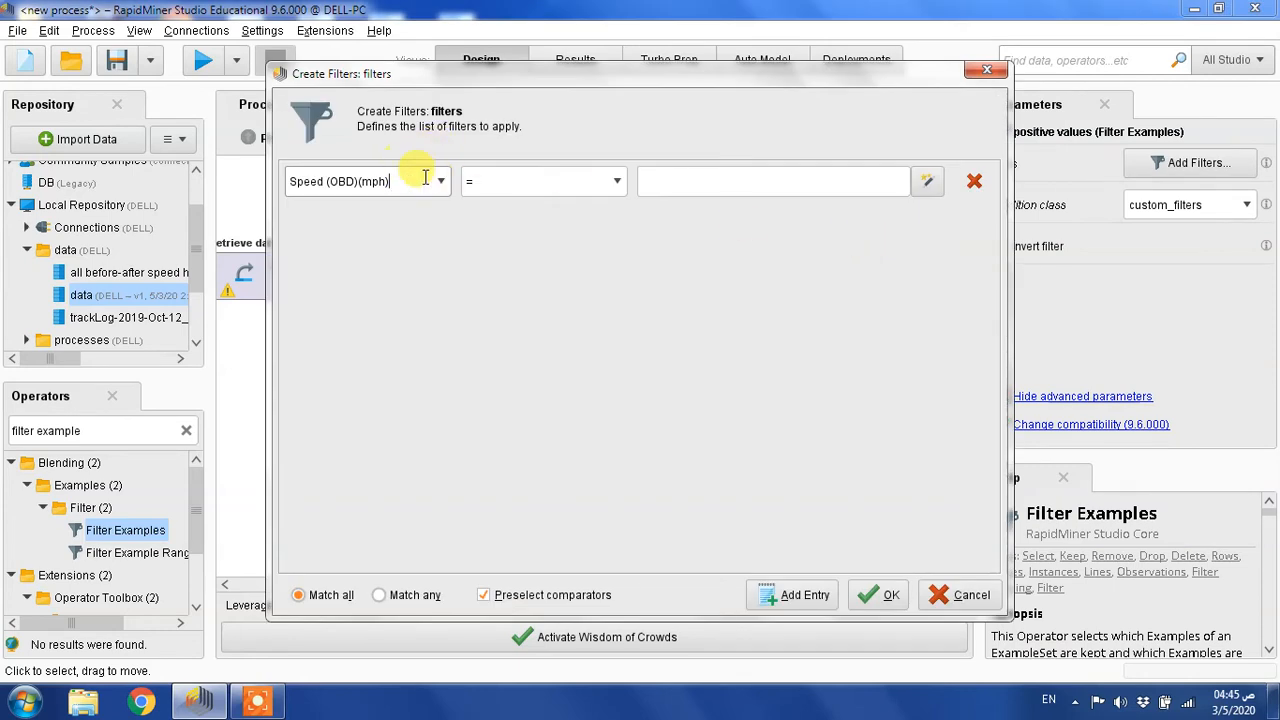
{"action": "left_click", "coordinate": [617, 184]}
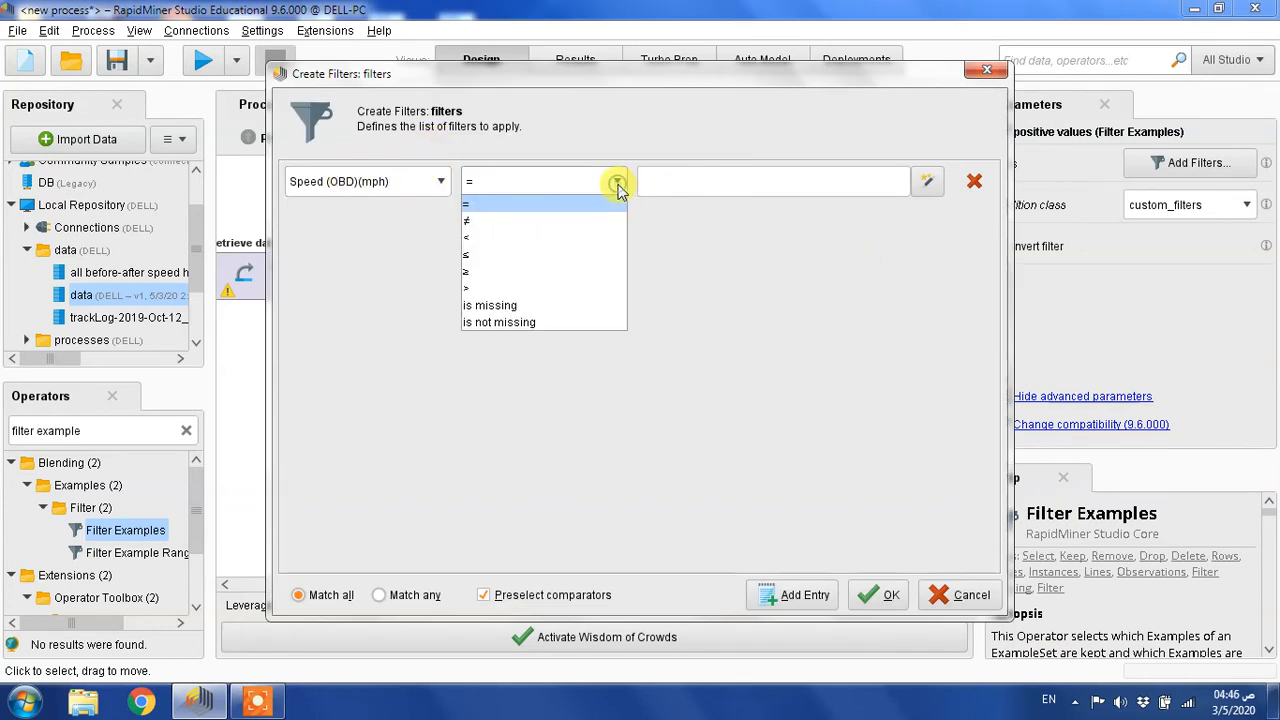
{"action": "left_click", "coordinate": [509, 290]}
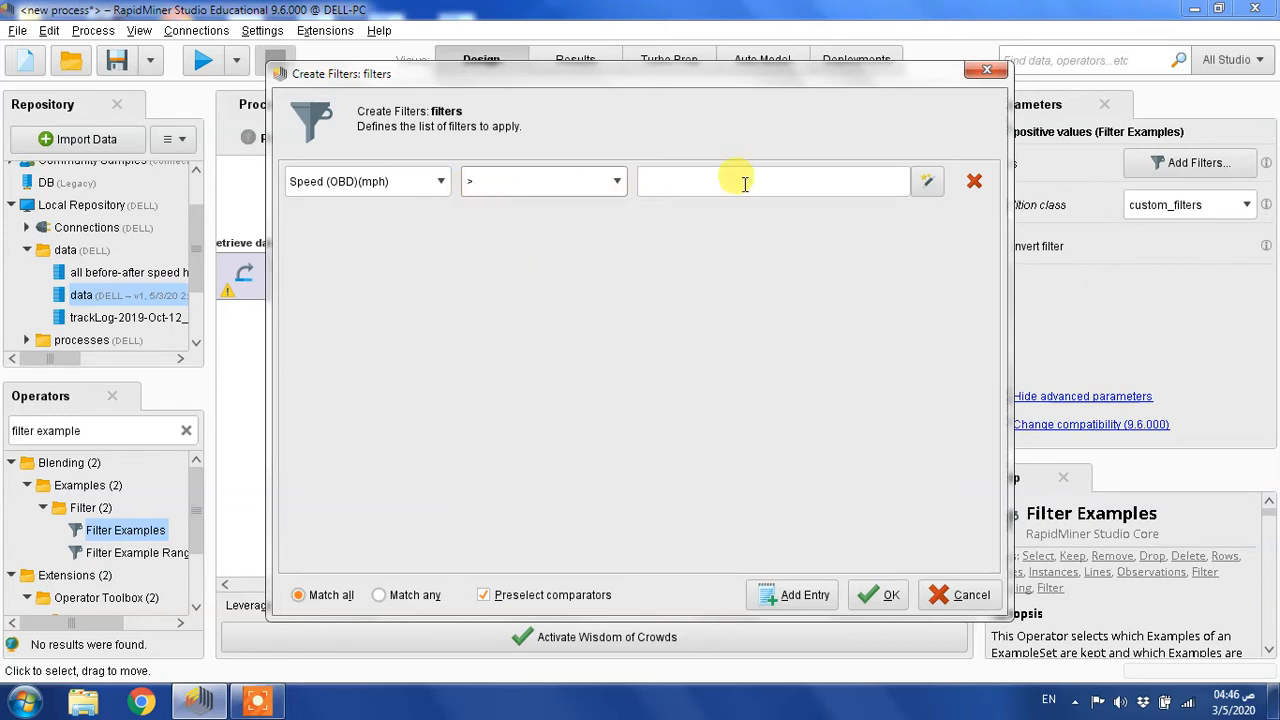
{"action": "left_click", "coordinate": [777, 186]}
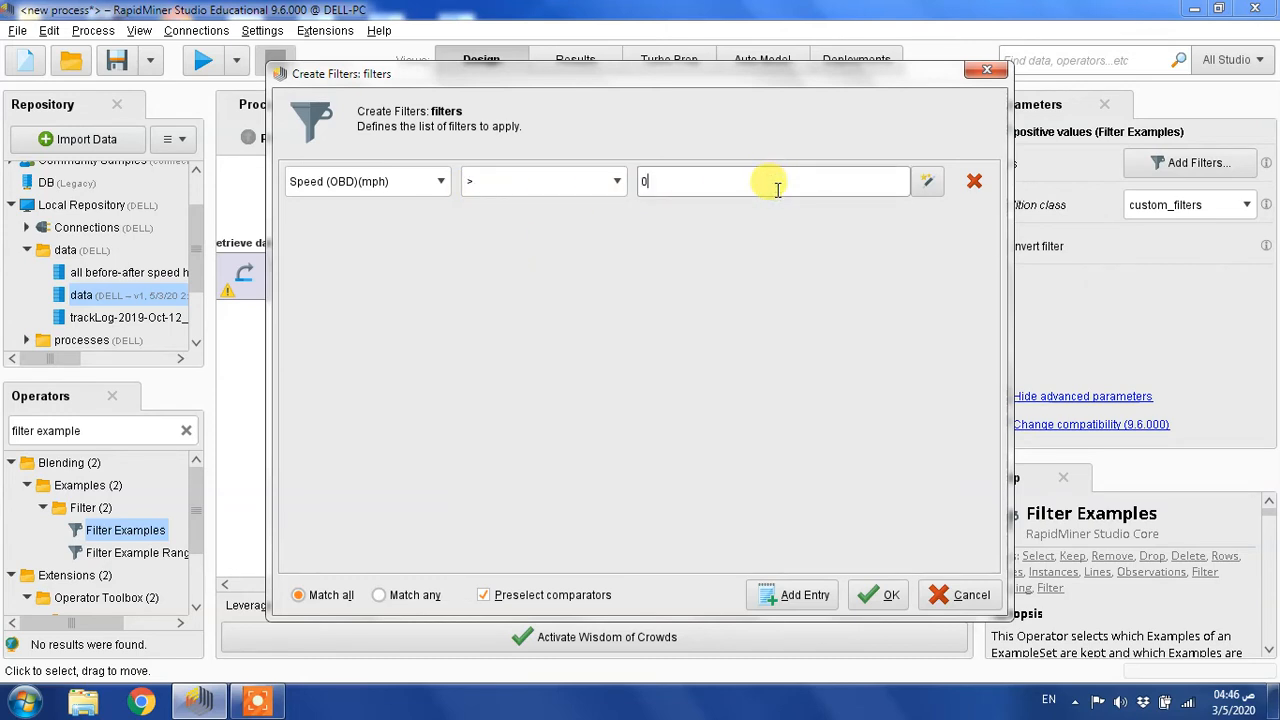
{"action": "left_click", "coordinate": [882, 596]}
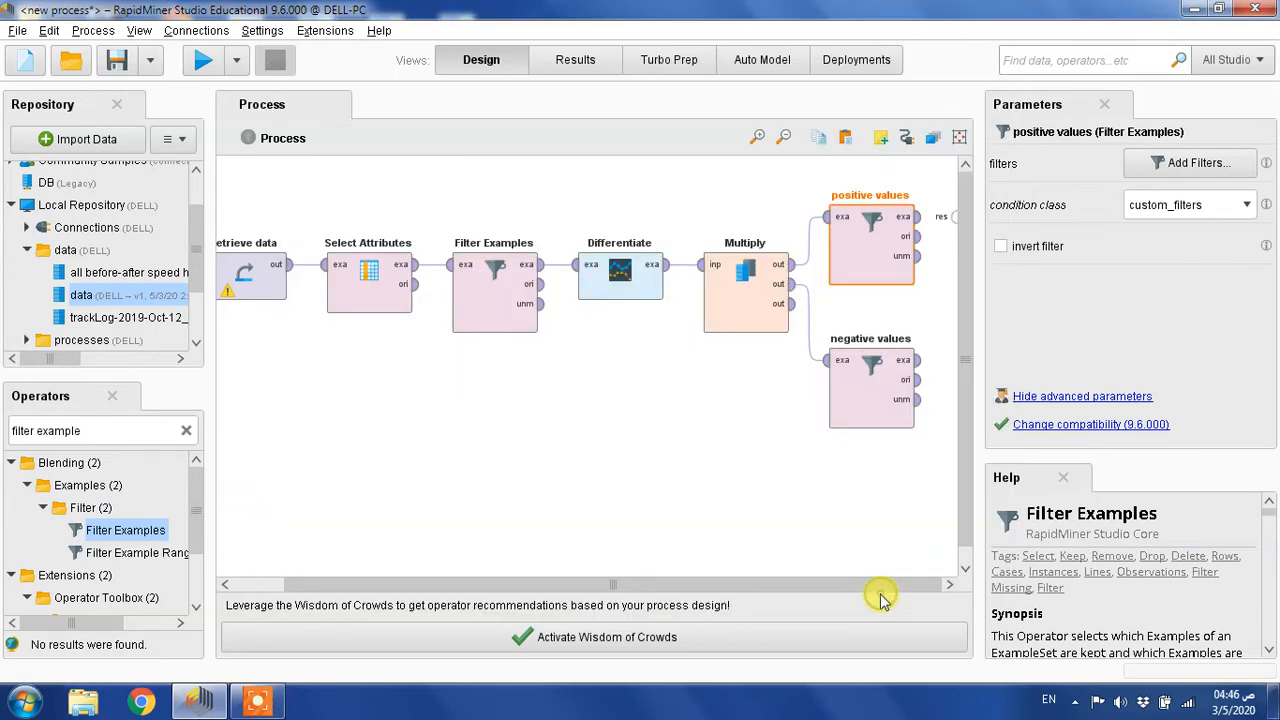
Define the negative values filter on Speed (OBD)(mph) with the < comparator so that only negative values are kept
{"action": "double_click", "coordinate": [868, 402]}
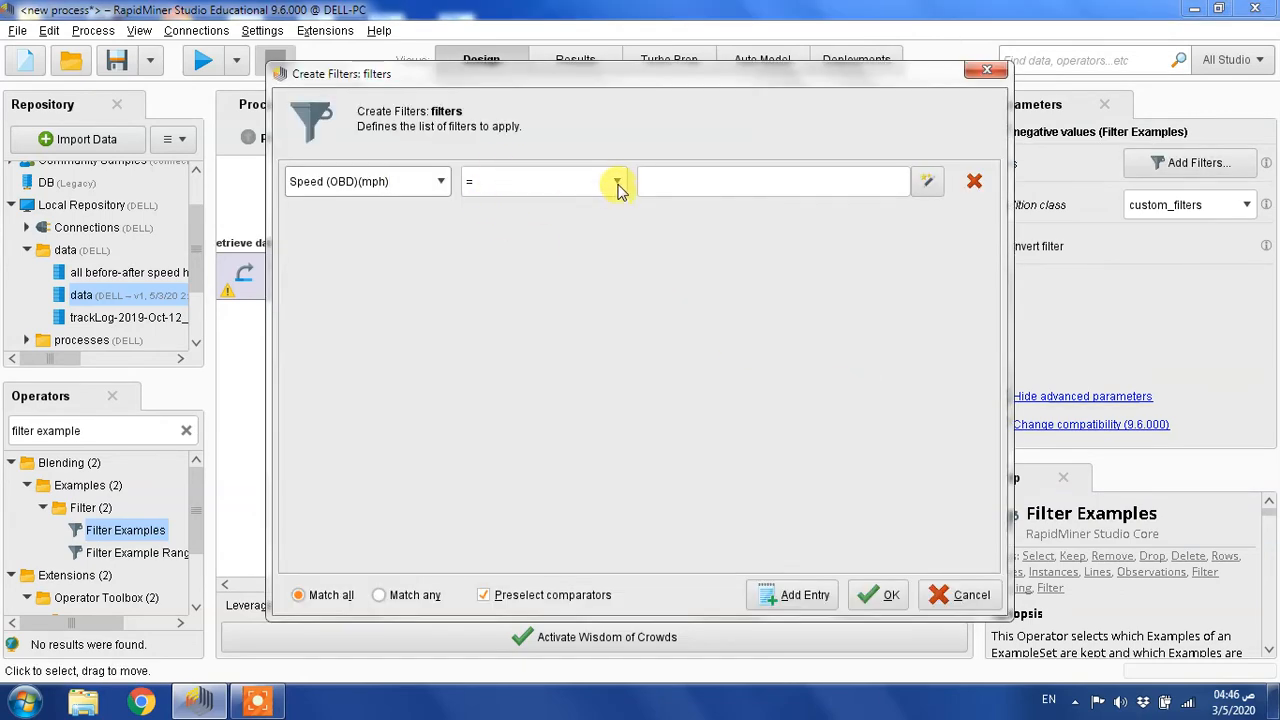
{"action": "left_click", "coordinate": [617, 184]}
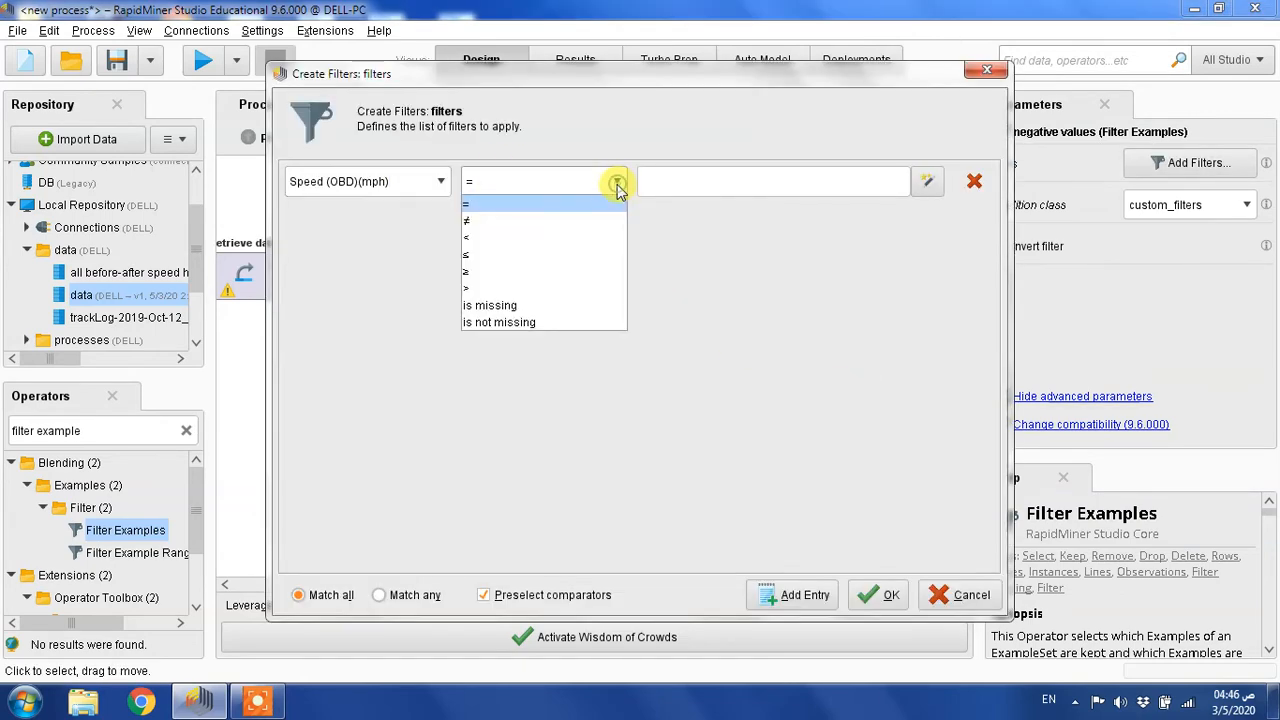
{"action": "left_click", "coordinate": [565, 238]}
{"action": "left_click", "coordinate": [704, 178]}
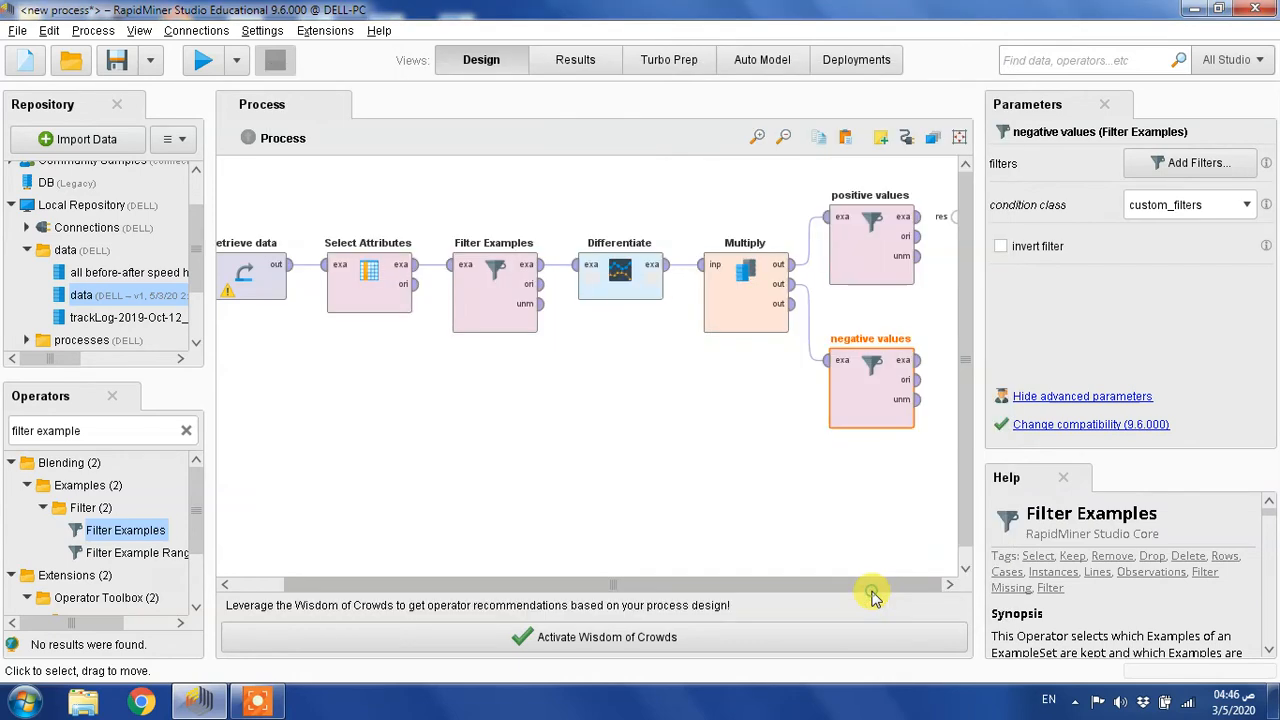
{"action": "left_click", "coordinate": [878, 596]}
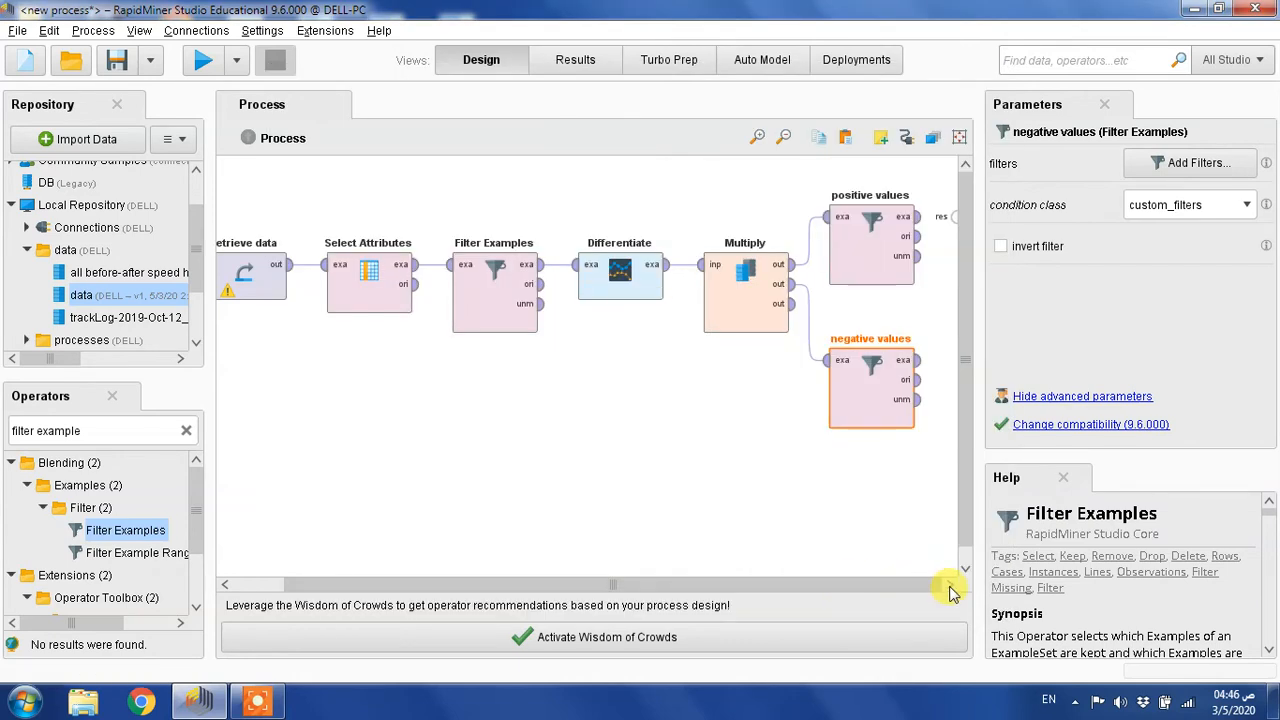
Add an Aggregate operator beside positive values and connect the filter's example output to its input
{"action": "left_click", "coordinate": [98, 430]}
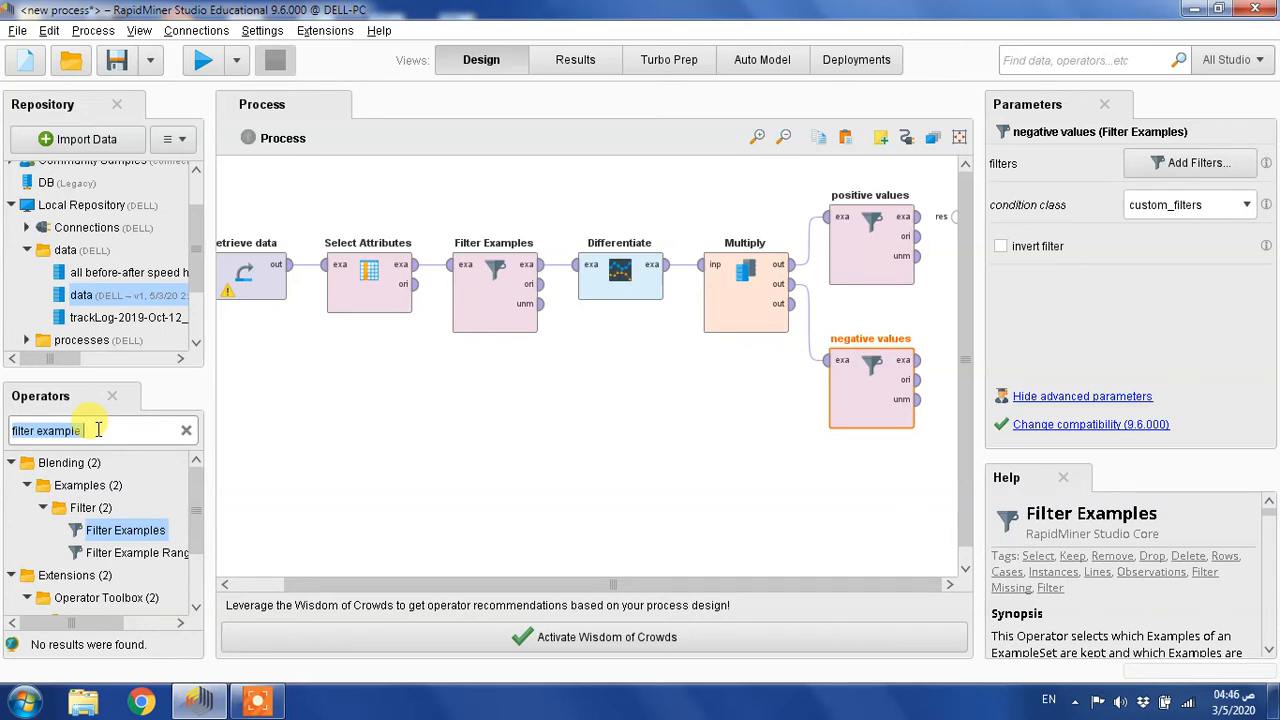
{"action": "type", "text": "ag"}
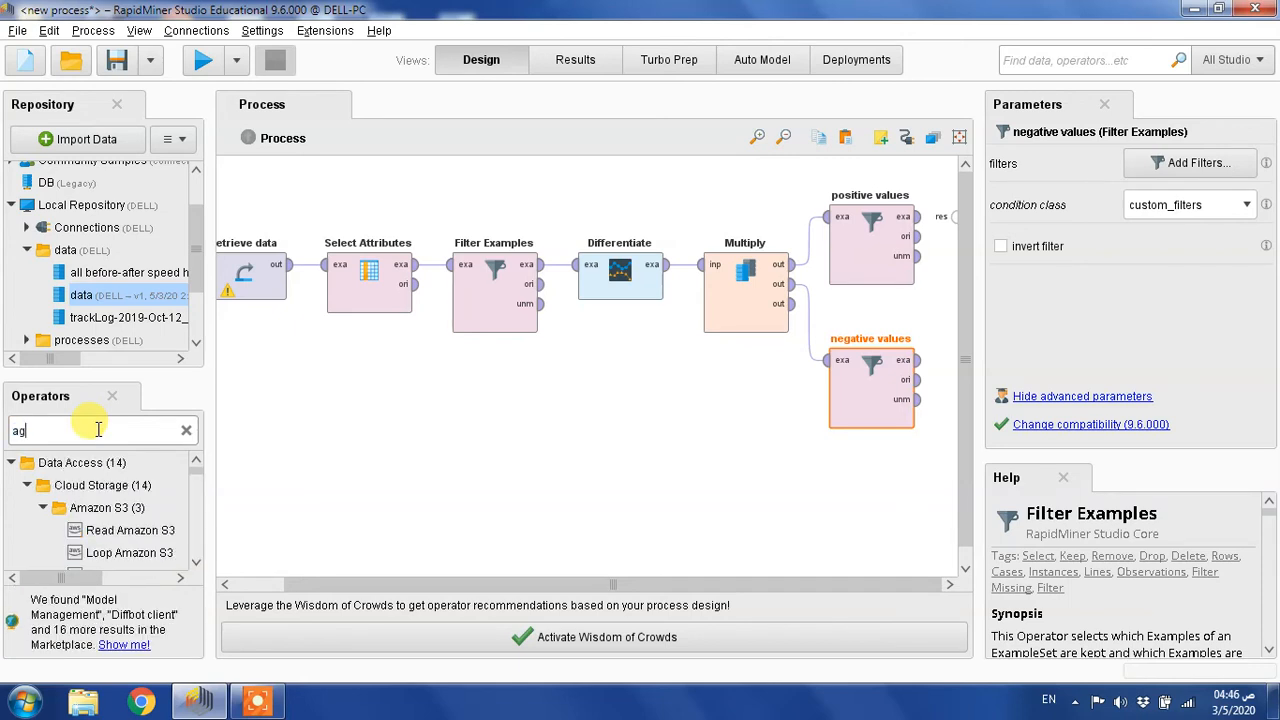
{"action": "type", "text": "gre"}
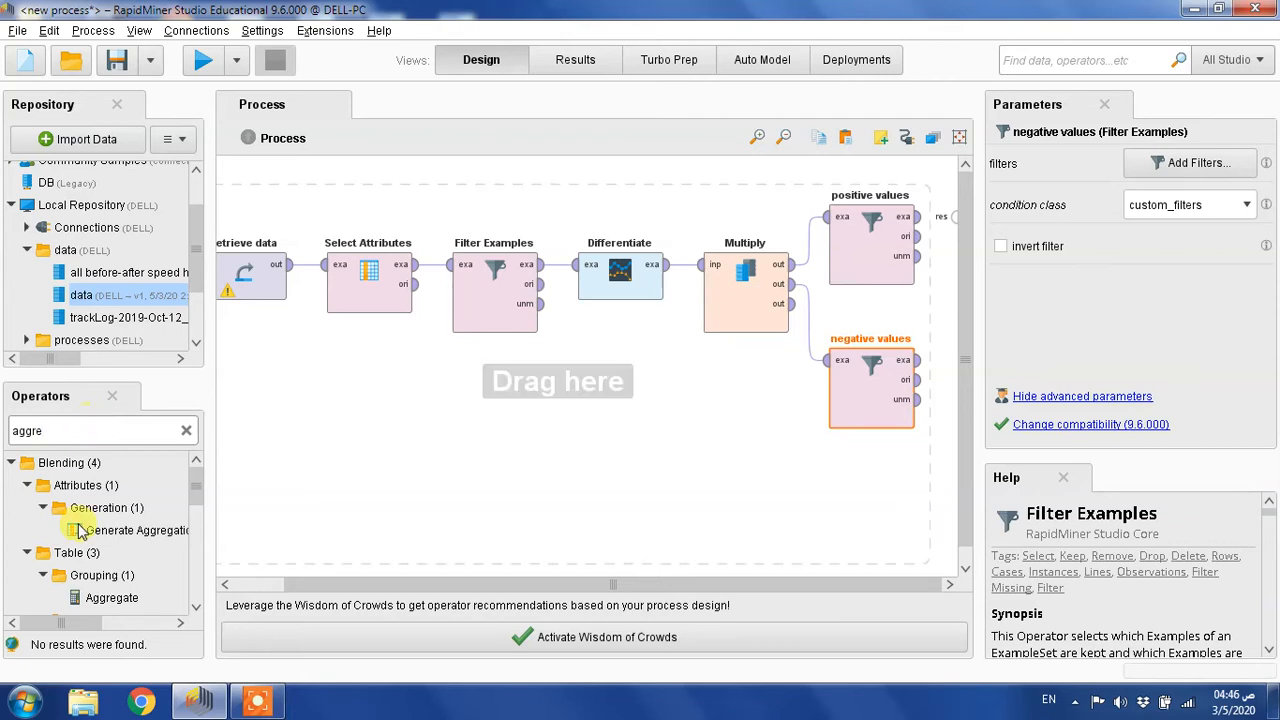
{"action": "left_click_drag", "start_coordinate": [105, 605], "coordinate": [930, 243]}
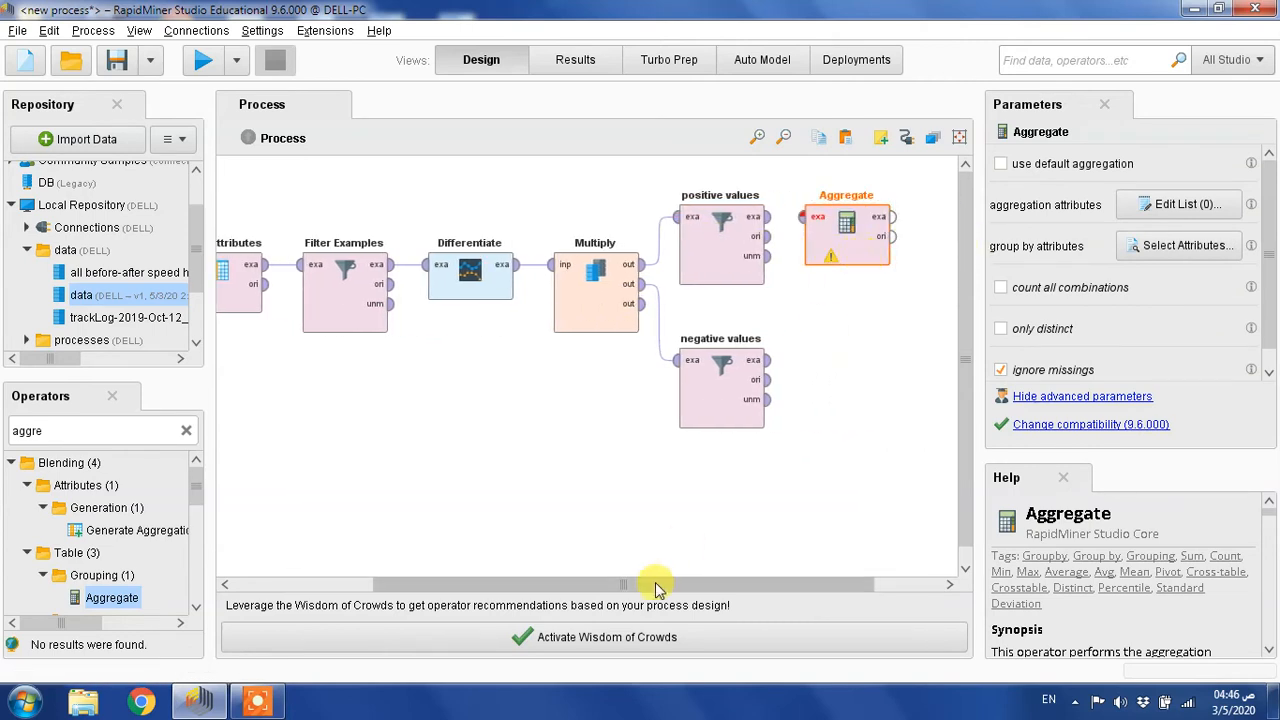
{"action": "left_click_drag", "start_coordinate": [643, 588], "coordinate": [710, 587]}
{"action": "left_click", "coordinate": [665, 216]}
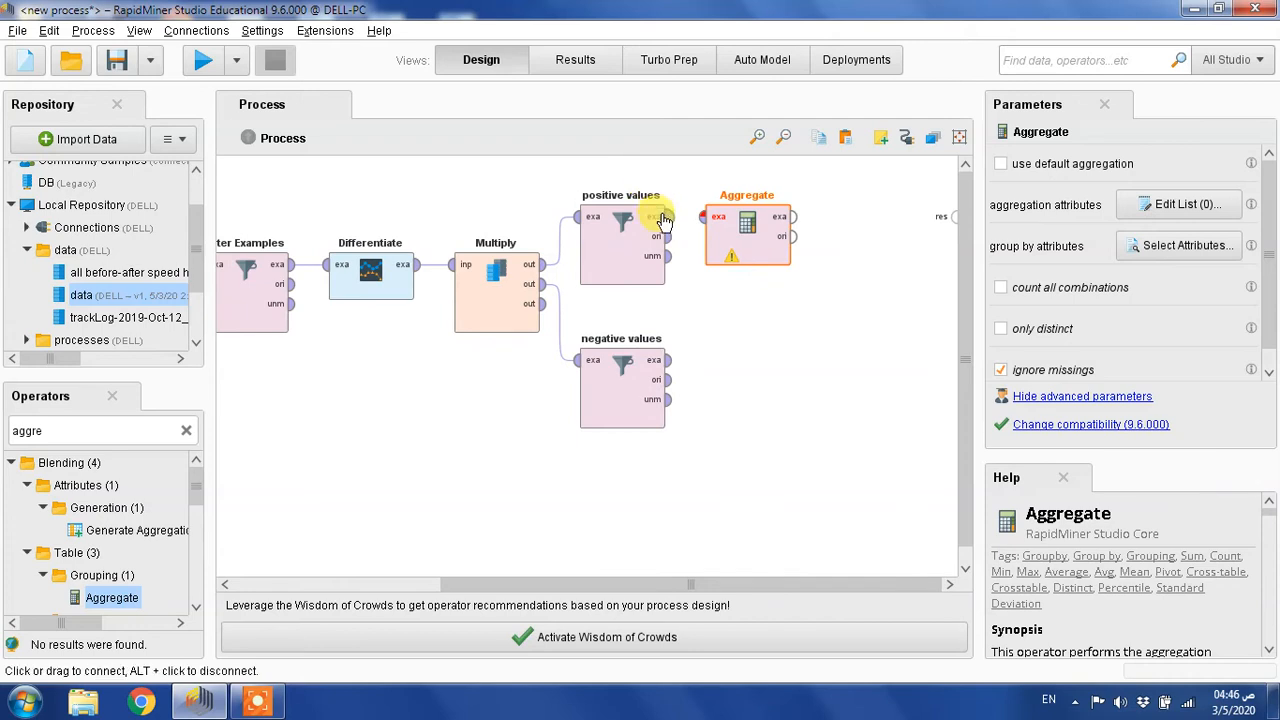
{"action": "left_click", "coordinate": [706, 217]}
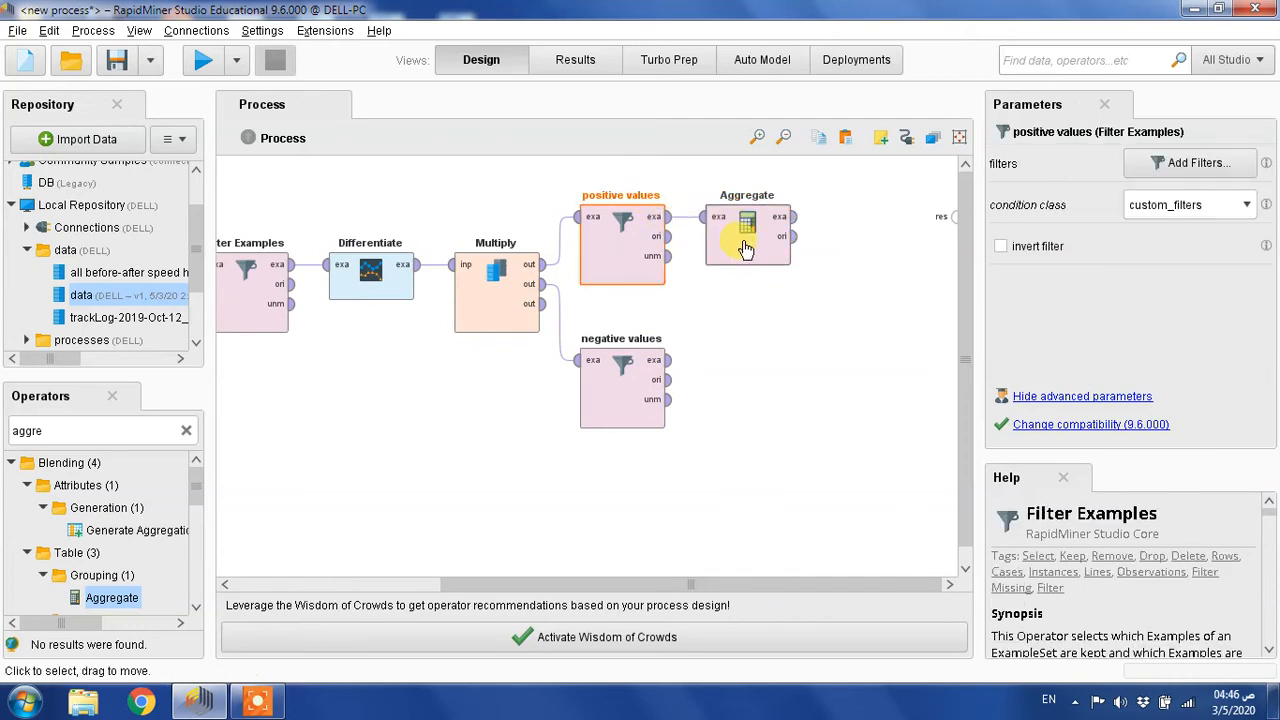
Set the first aggregation attribute of the Aggregate operator to Speed (OBD)(mph), keeping the average function
{"action": "left_click", "coordinate": [745, 249]}
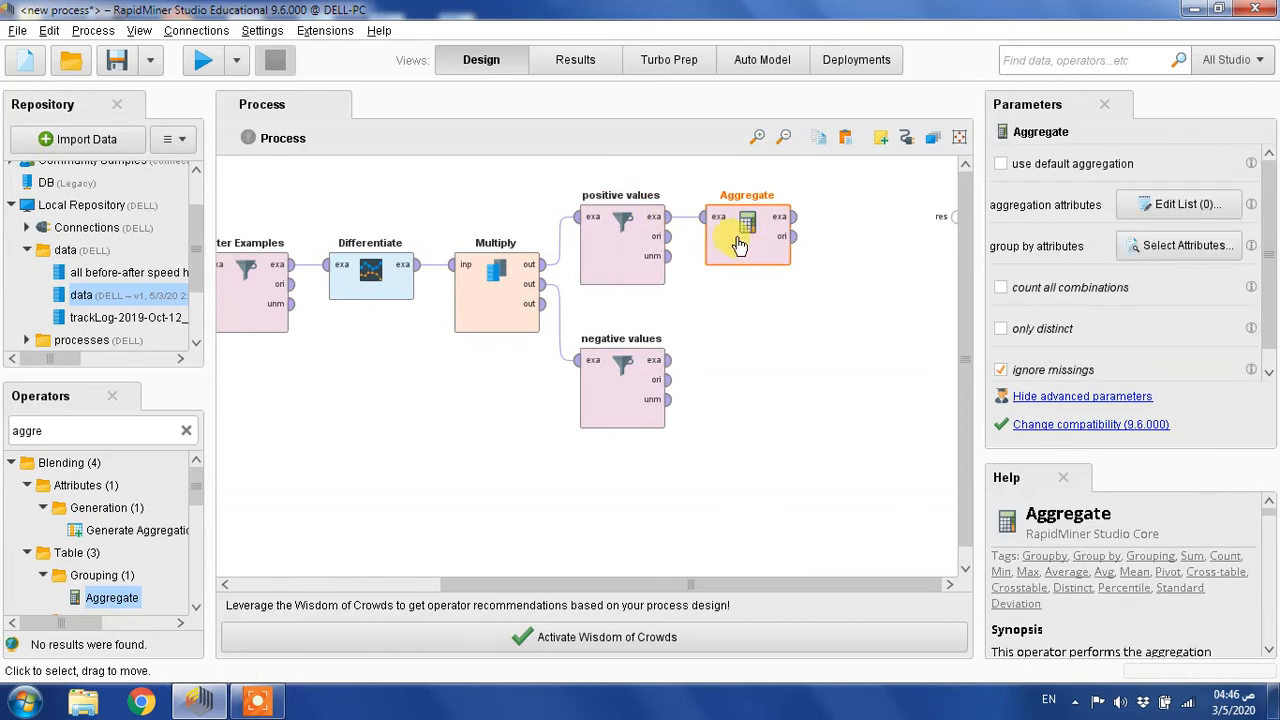
{"action": "double_click", "coordinate": [750, 246]}
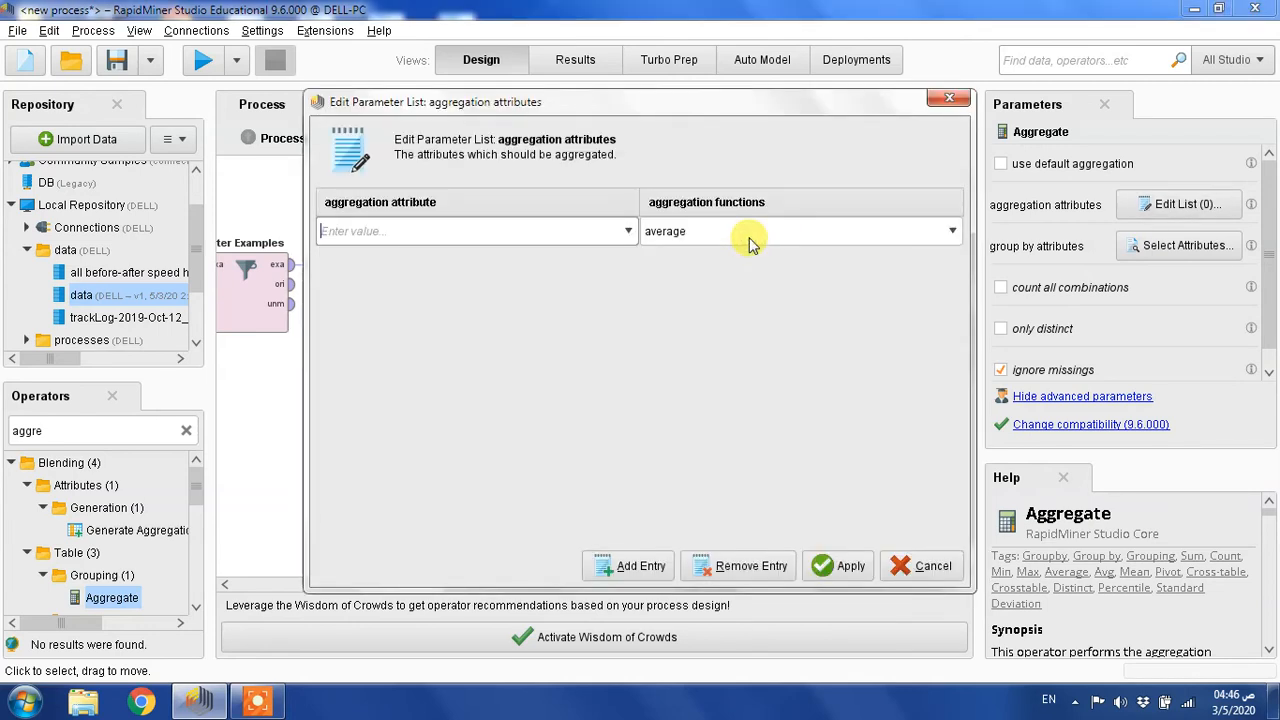
{"action": "left_click", "coordinate": [628, 231]}
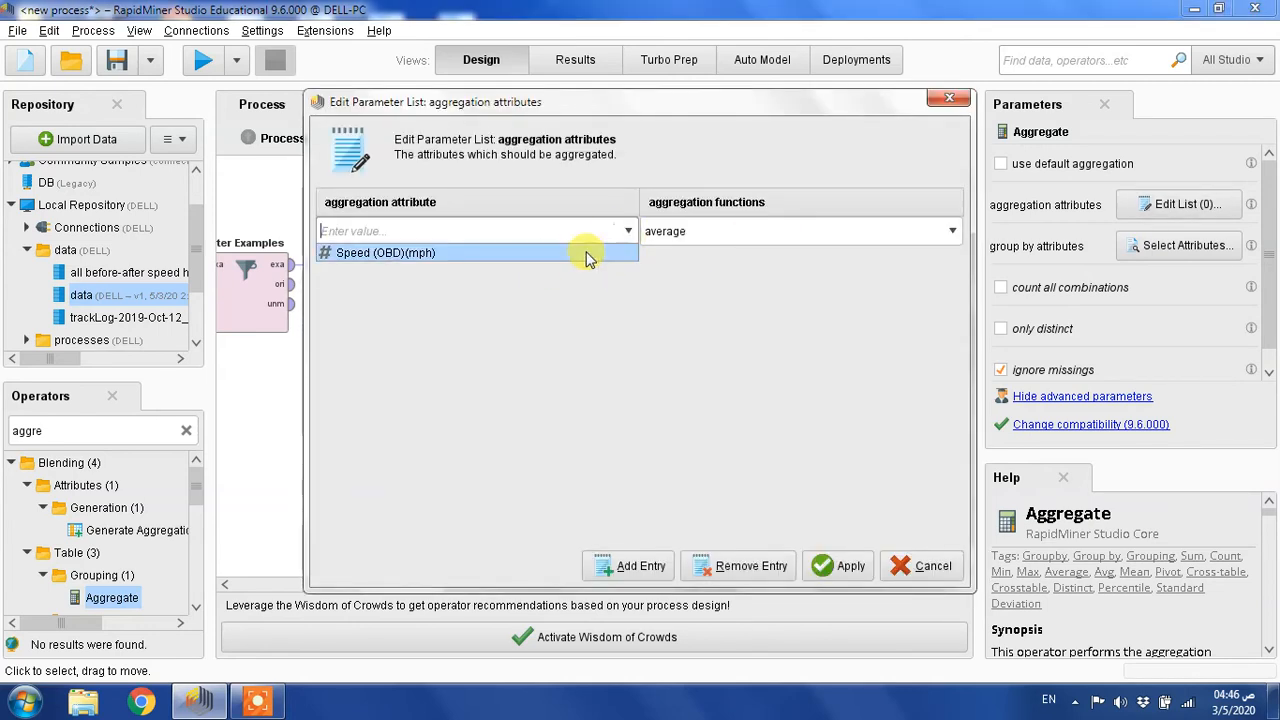
{"action": "left_click", "coordinate": [584, 256]}
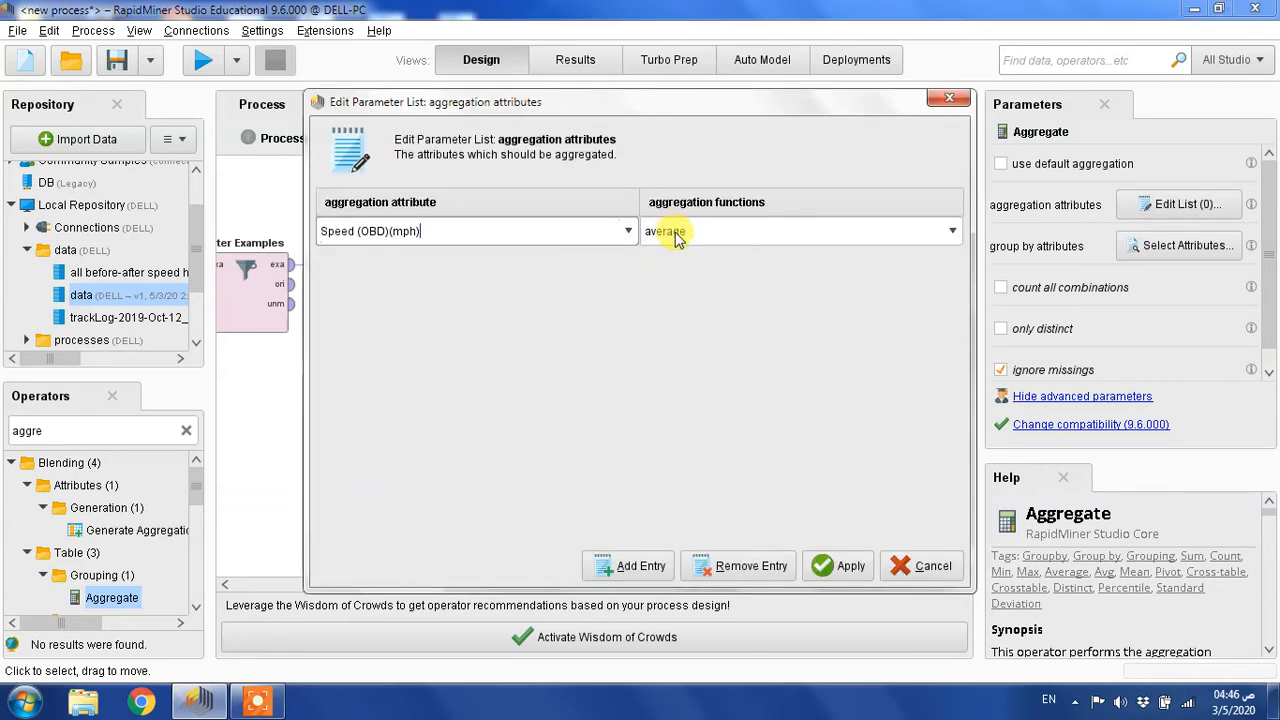
Add a second aggregation entry for Speed (OBD)(mph) with the maximum function
{"action": "left_click", "coordinate": [632, 568]}
{"action": "left_click", "coordinate": [625, 259]}
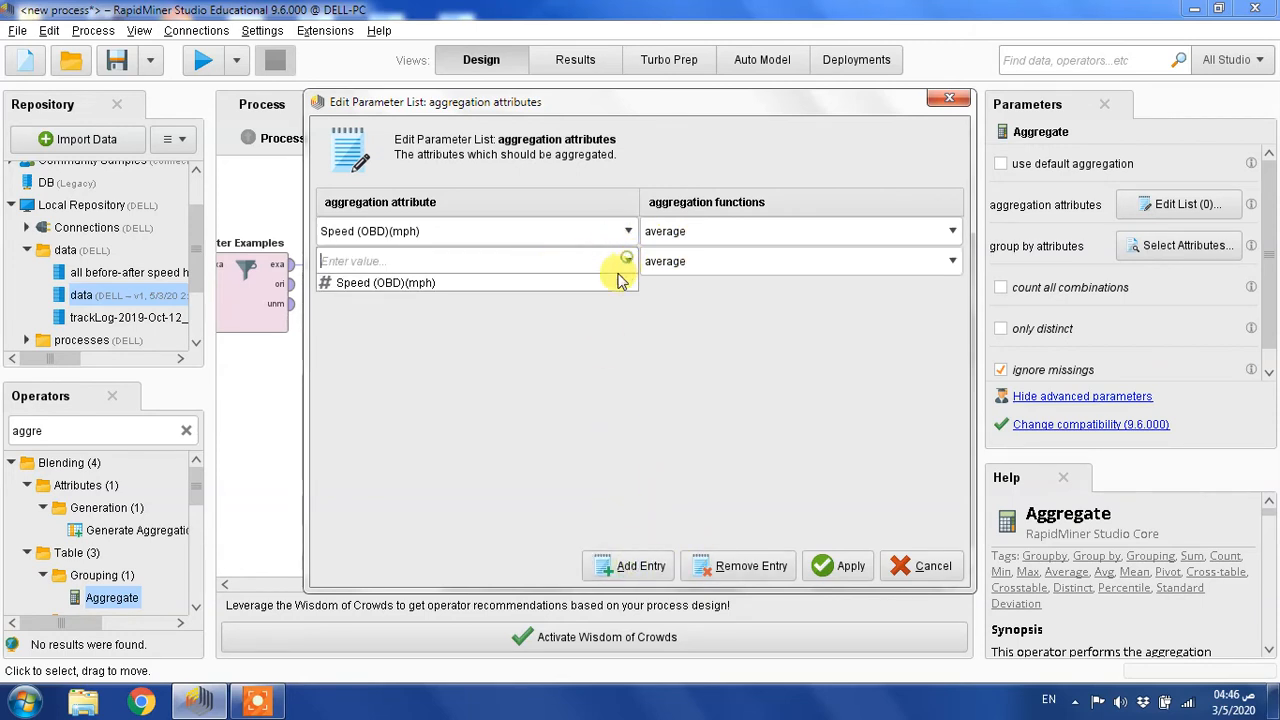
{"action": "left_click", "coordinate": [618, 282]}
{"action": "left_click", "coordinate": [950, 261]}
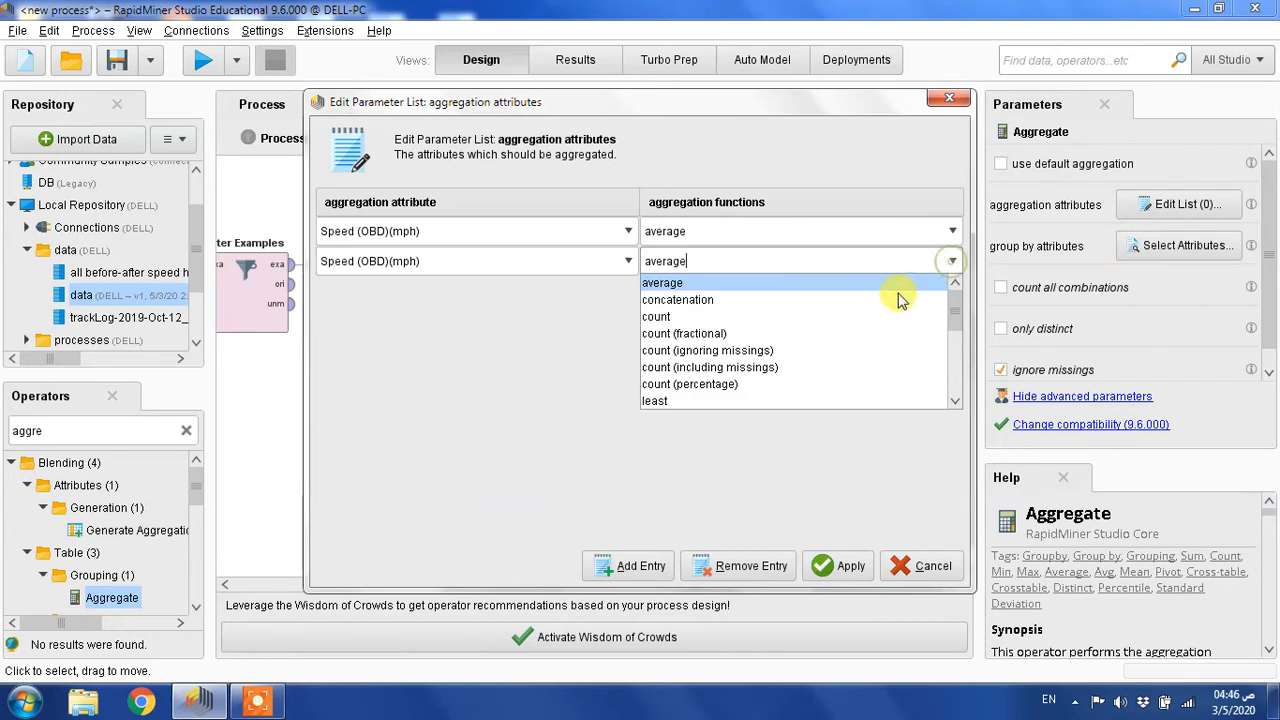
{"action": "left_click_drag", "start_coordinate": [955, 318], "coordinate": [955, 345]}
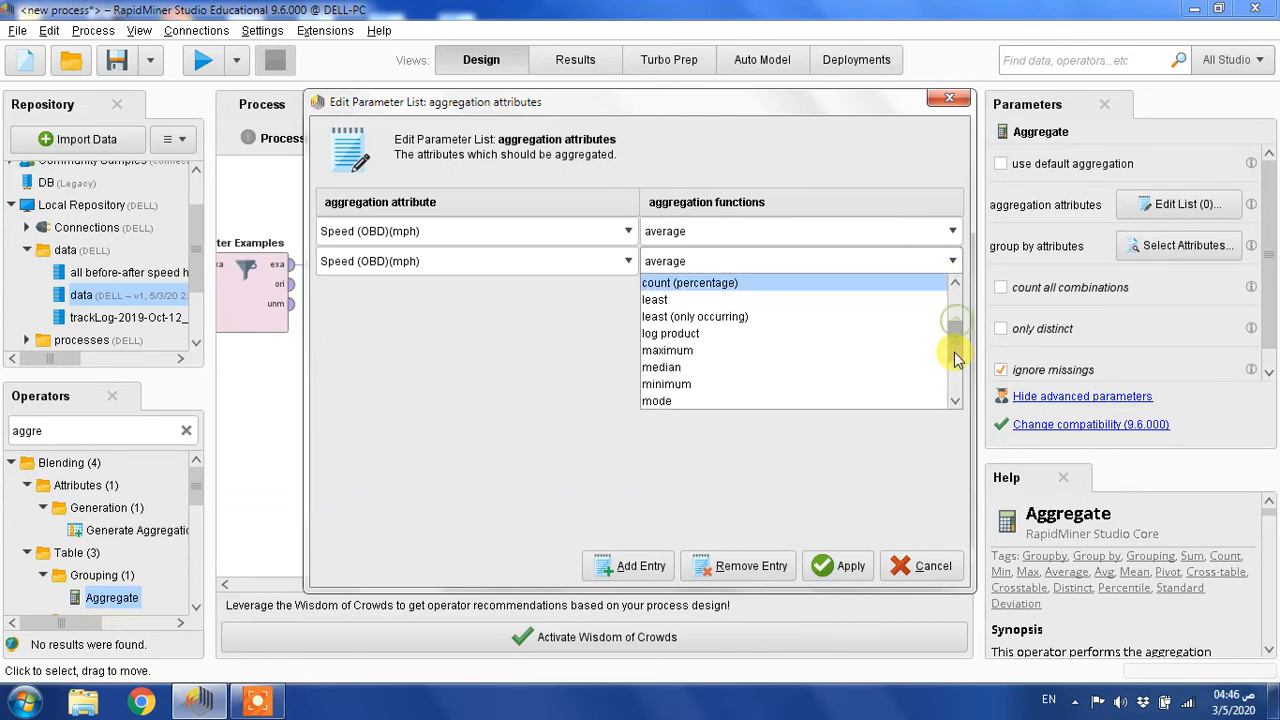
{"action": "left_click", "coordinate": [760, 352]}
Add a third aggregation entry for Speed (OBD)(mph) with the minimum function
{"action": "left_click", "coordinate": [628, 566]}
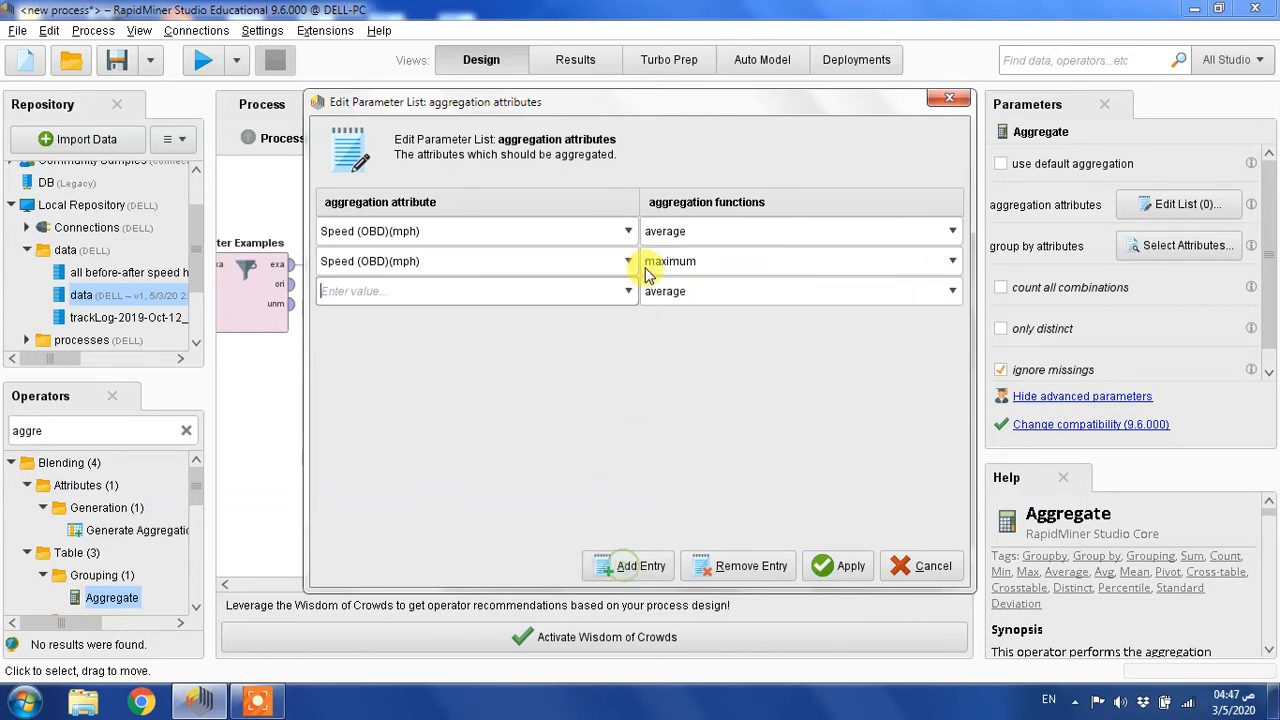
{"action": "left_click", "coordinate": [627, 290]}
{"action": "left_click", "coordinate": [592, 313]}
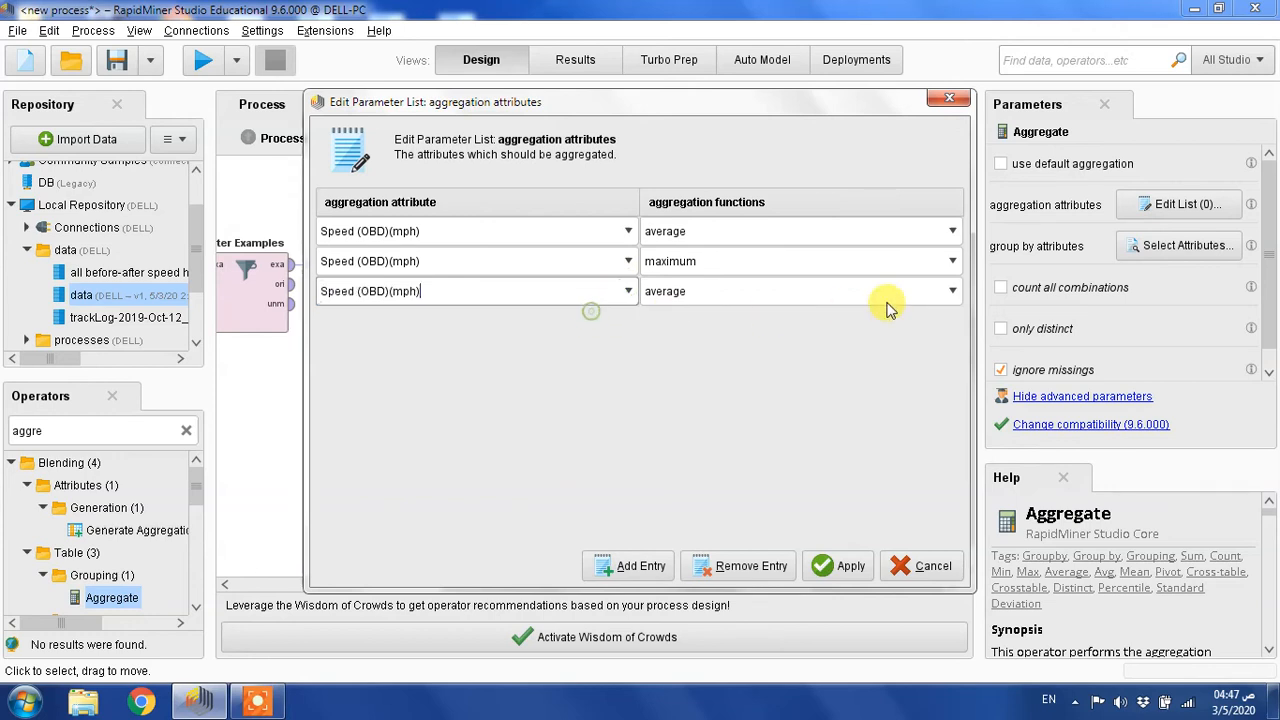
{"action": "left_click", "coordinate": [952, 291]}
{"action": "scroll", "coordinate": [951, 357], "scroll_direction": "down", "scroll_amount": 2}
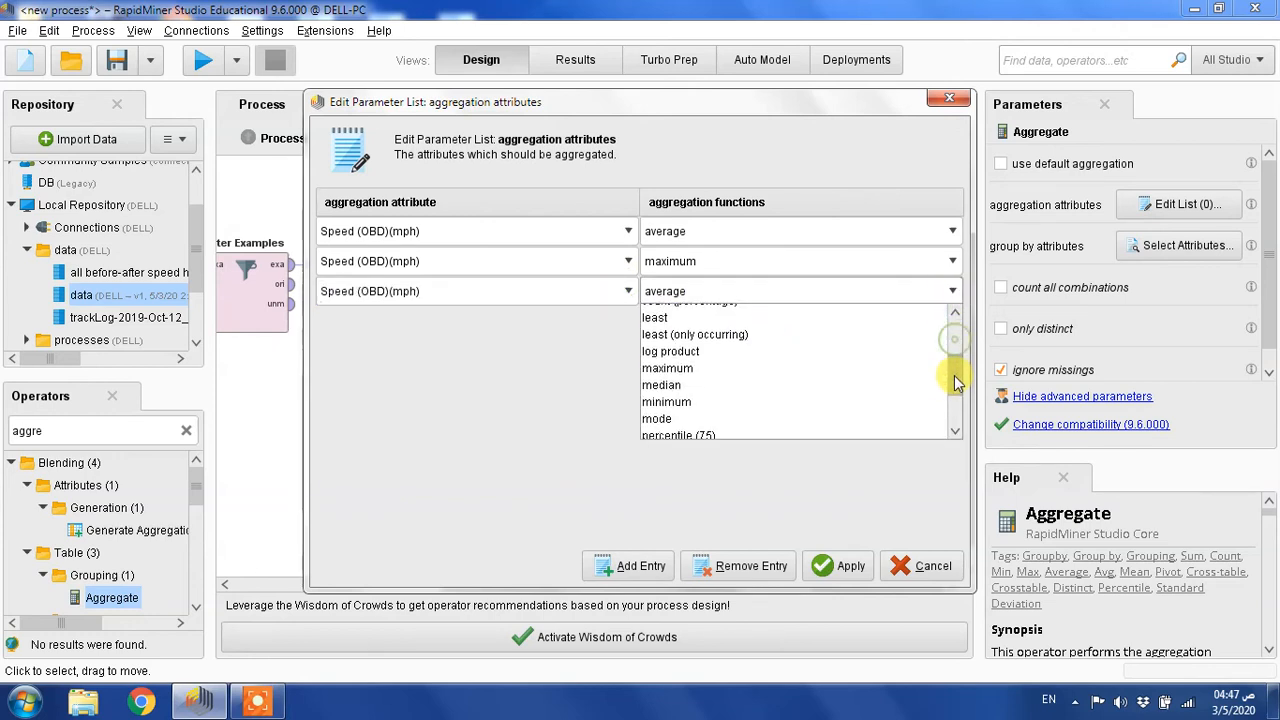
{"action": "left_click", "coordinate": [743, 392]}
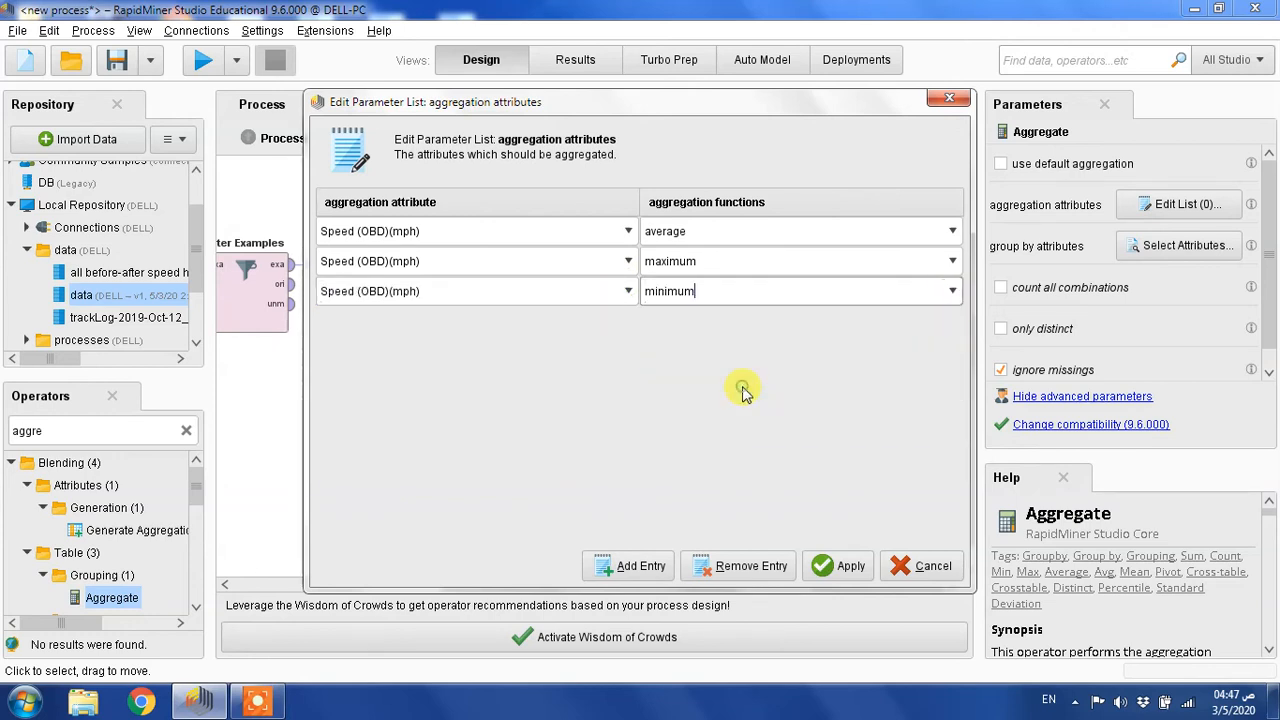
Add a fourth aggregation entry that computes the mode of Speed (OBD)(mph)
{"action": "left_click", "coordinate": [614, 565]}
{"action": "left_click", "coordinate": [625, 322]}
{"action": "left_click", "coordinate": [614, 342]}
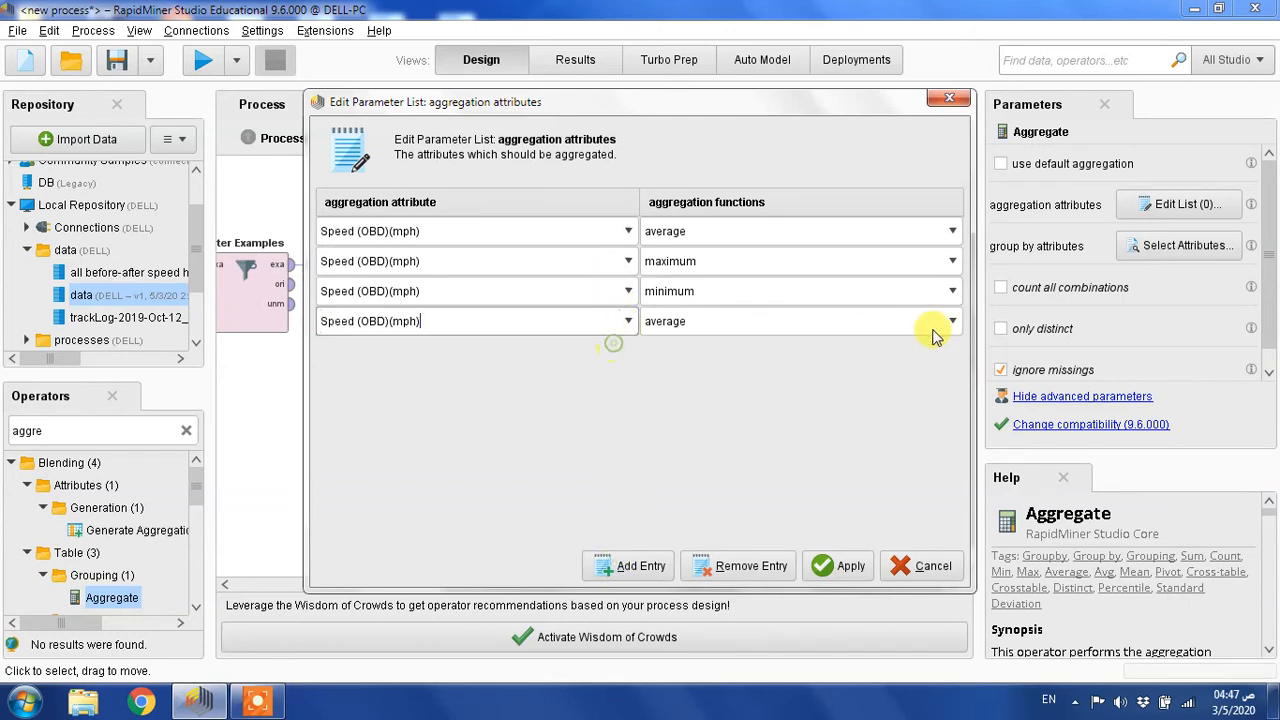
{"action": "left_click", "coordinate": [950, 322]}
{"action": "left_click_drag", "start_coordinate": [951, 360], "coordinate": [951, 405]}
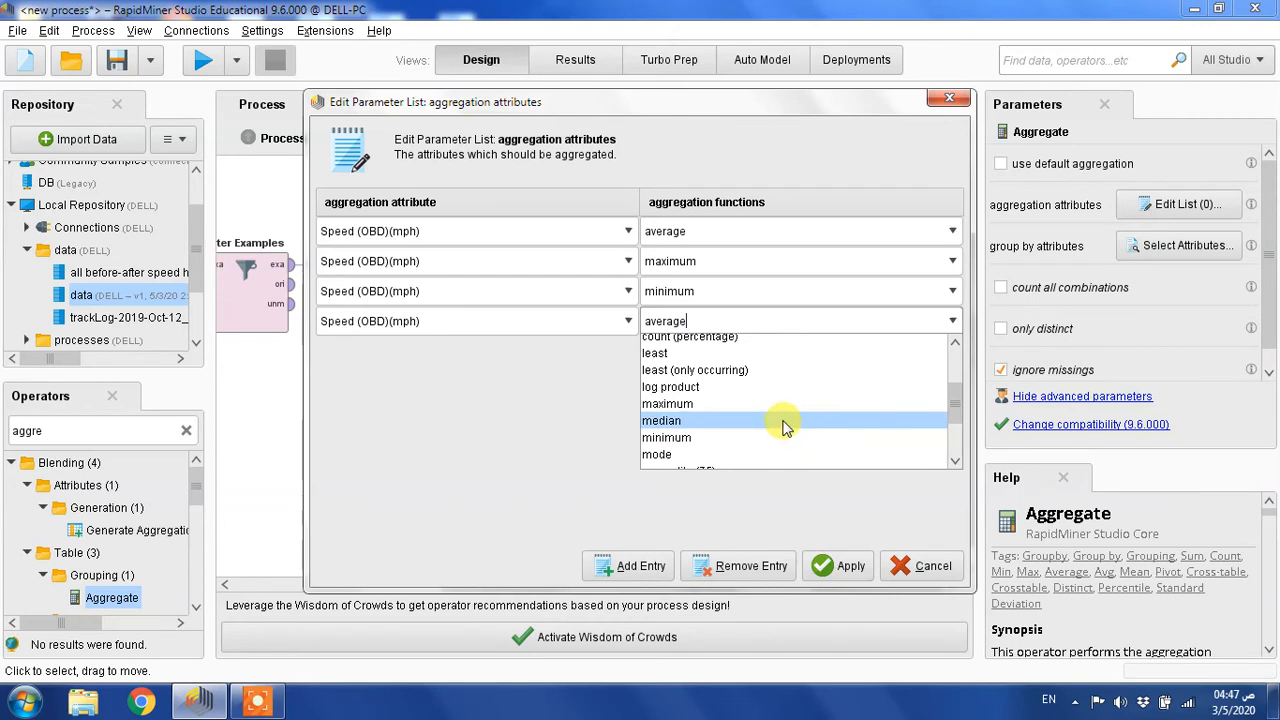
{"action": "left_click", "coordinate": [772, 454]}
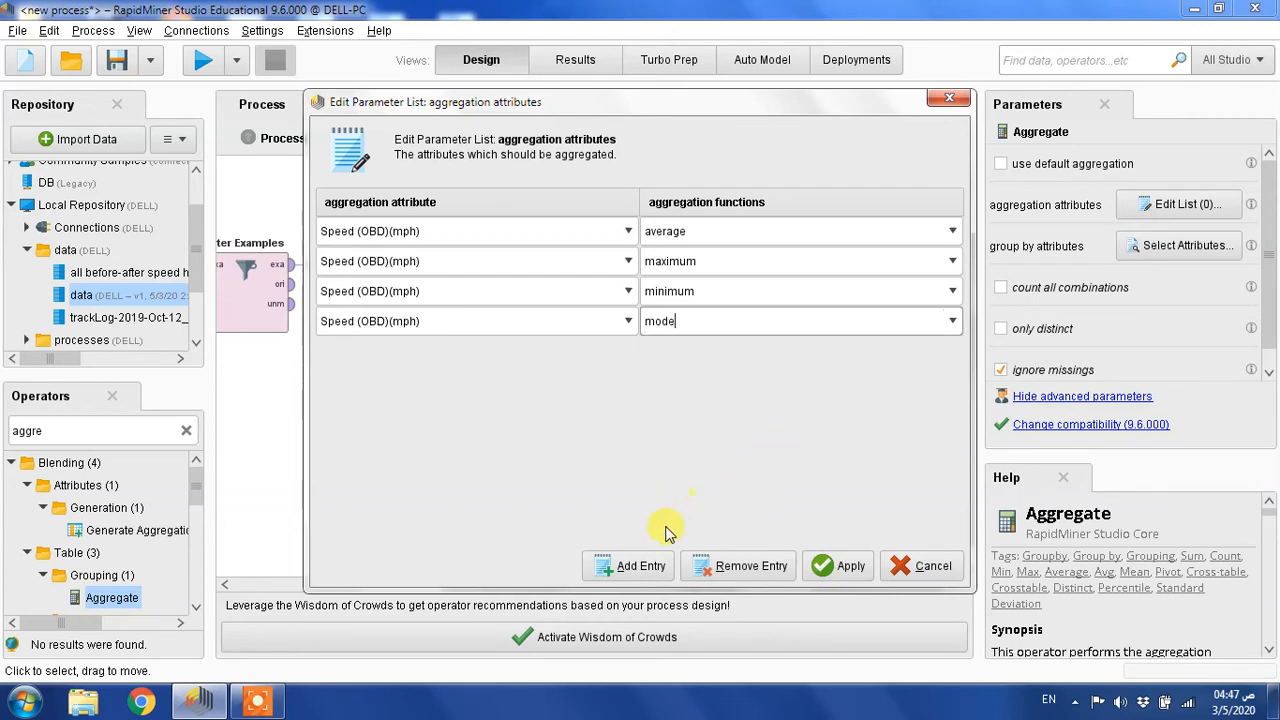
Add a fifth aggregation entry that computes the median of Speed (OBD)(mph)
{"action": "left_click", "coordinate": [640, 563]}
{"action": "left_click", "coordinate": [628, 351]}
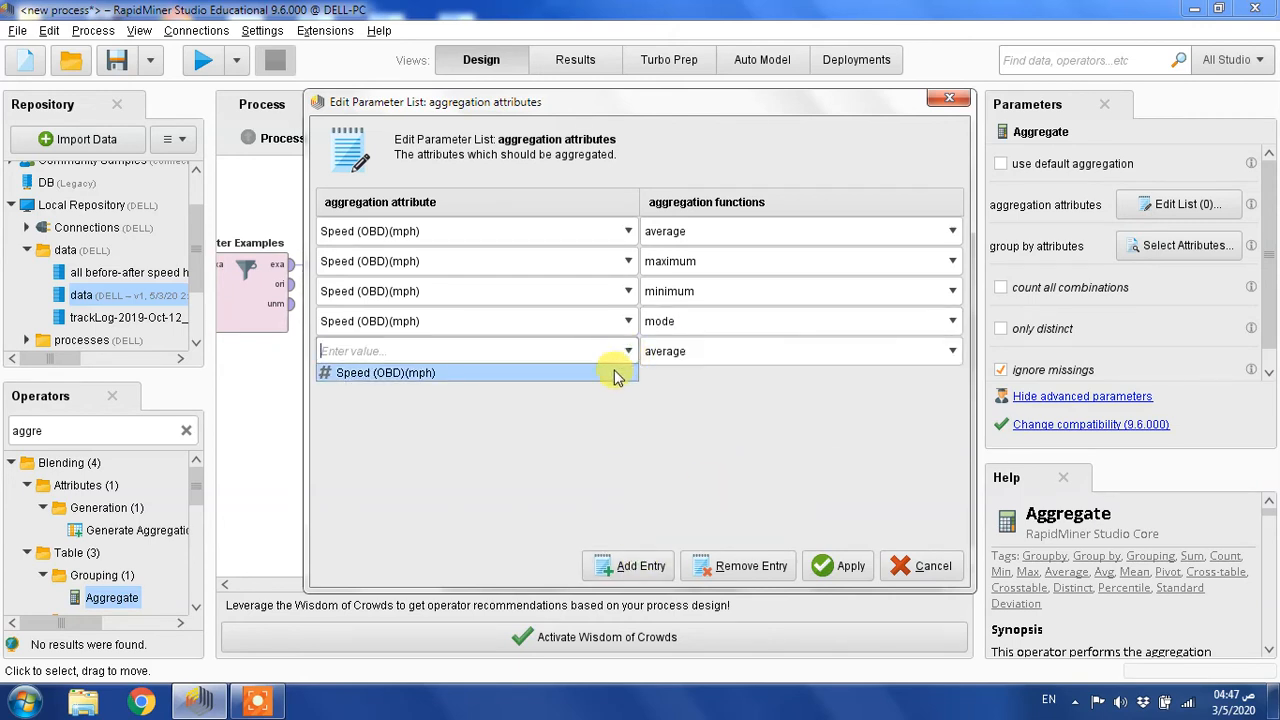
{"action": "left_click", "coordinate": [614, 371]}
{"action": "left_click", "coordinate": [958, 351]}
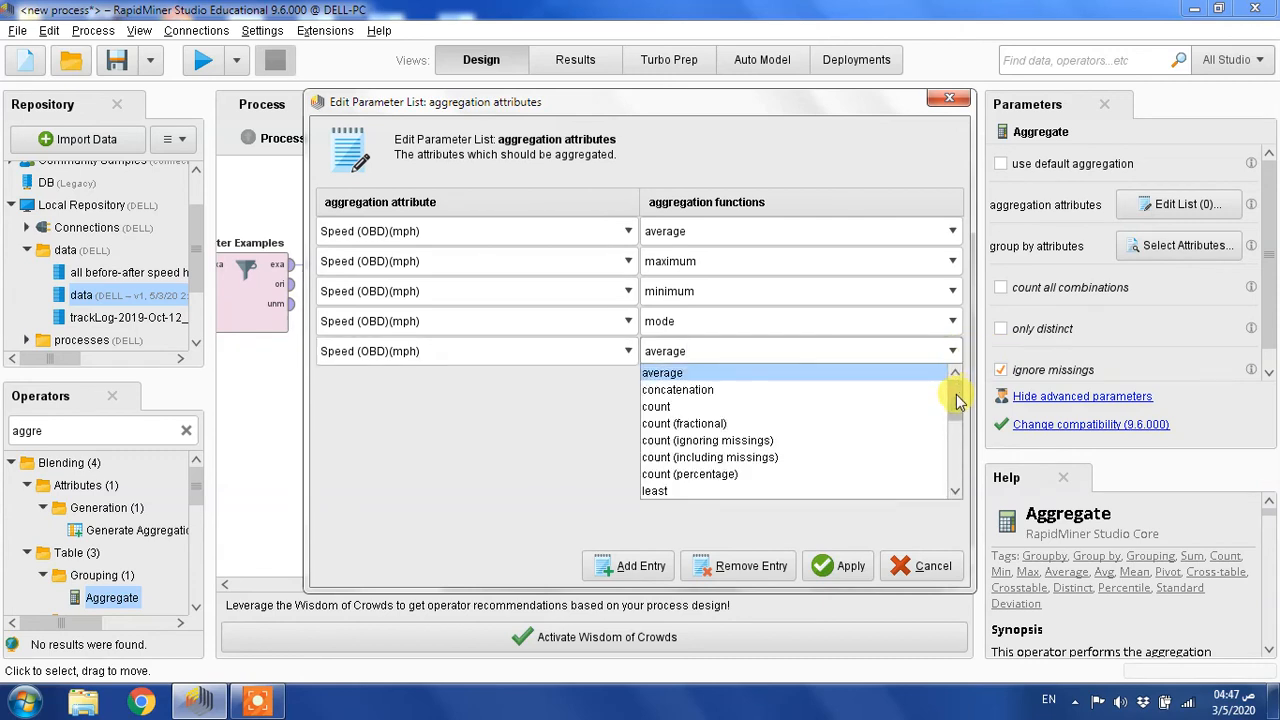
{"action": "left_click_drag", "start_coordinate": [960, 397], "coordinate": [954, 429]}
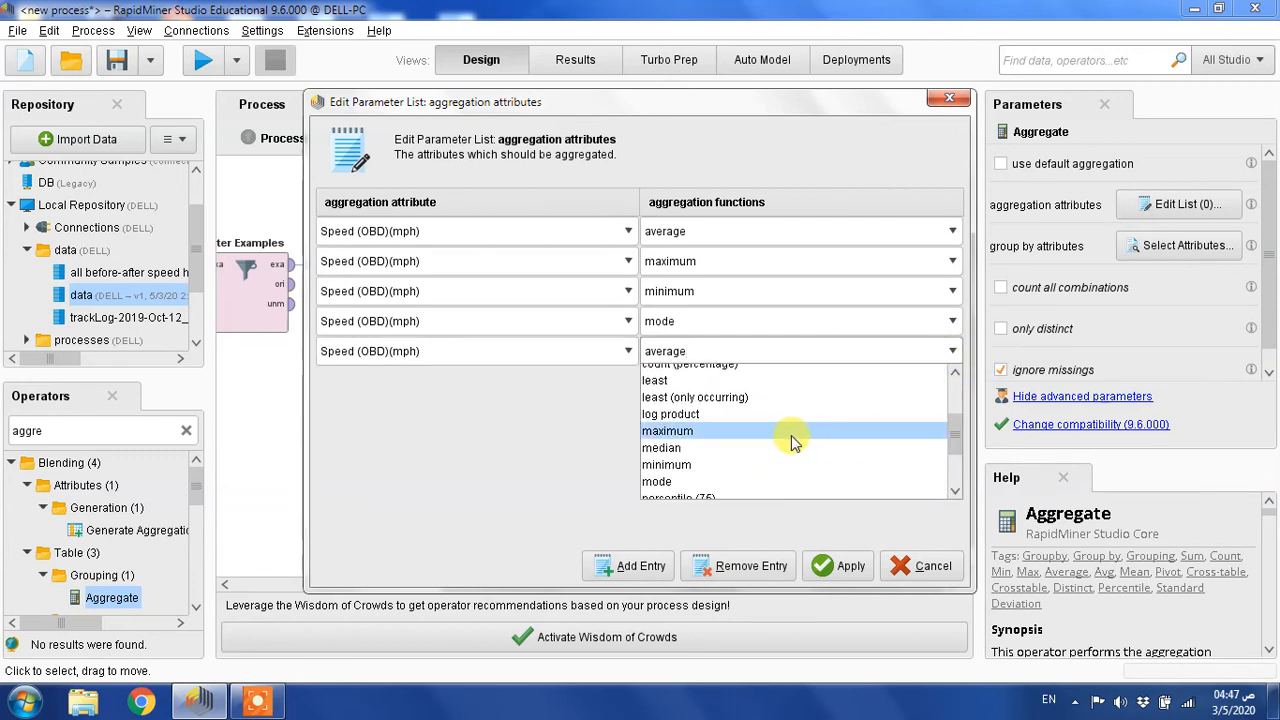
{"action": "left_click", "coordinate": [783, 450]}
Add a sixth aggregation entry for Speed (OBD)(mph) with the standard_deviation function
{"action": "left_click", "coordinate": [623, 563]}
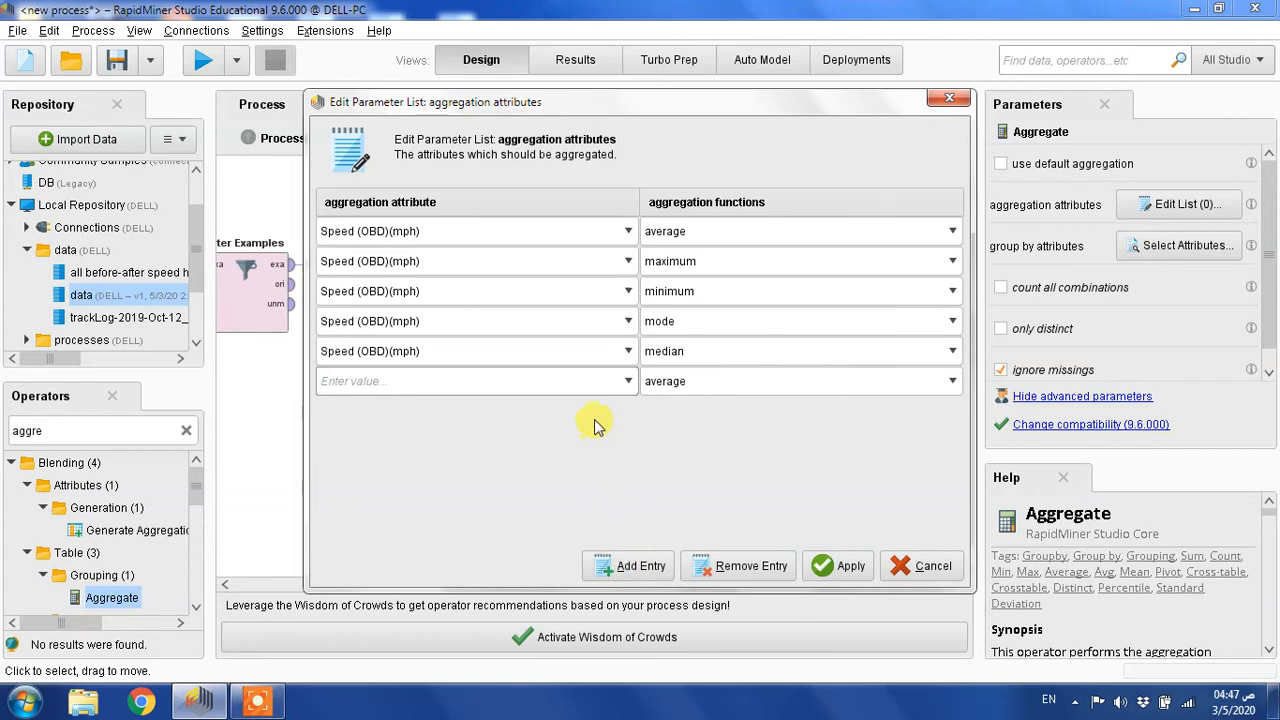
{"action": "left_click", "coordinate": [628, 381]}
{"action": "left_click", "coordinate": [612, 400]}
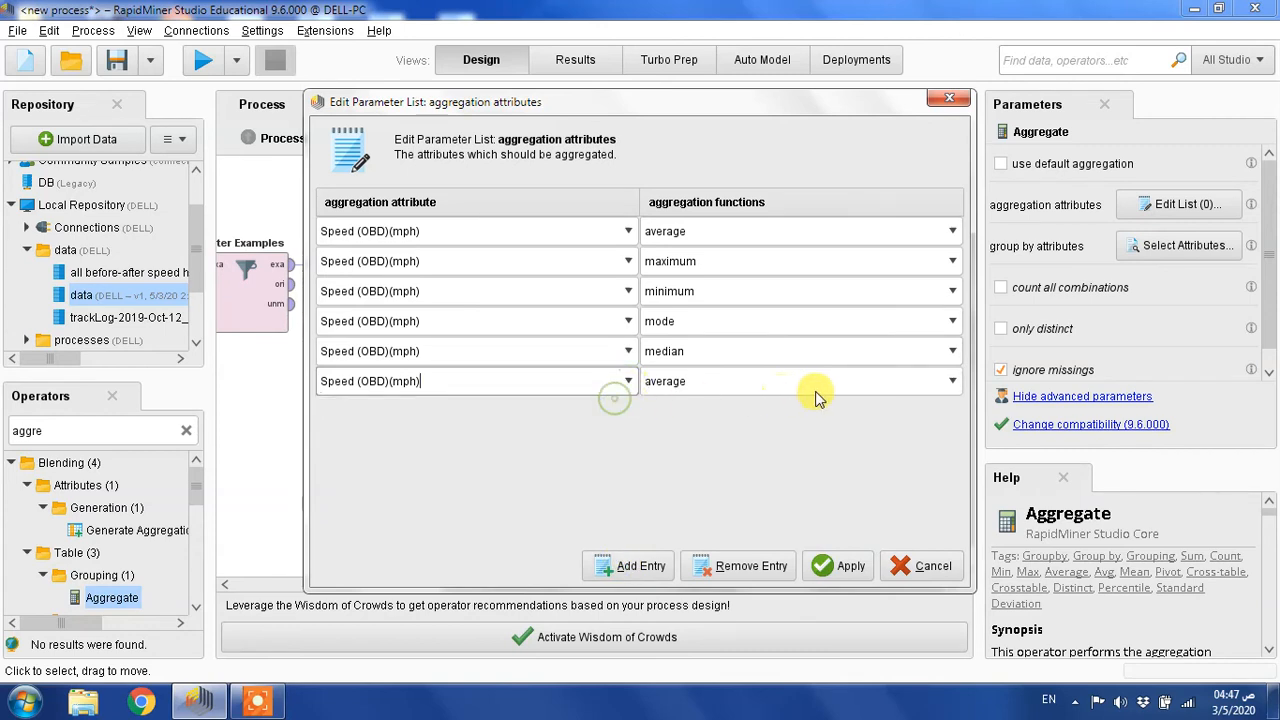
{"action": "left_click", "coordinate": [952, 381]}
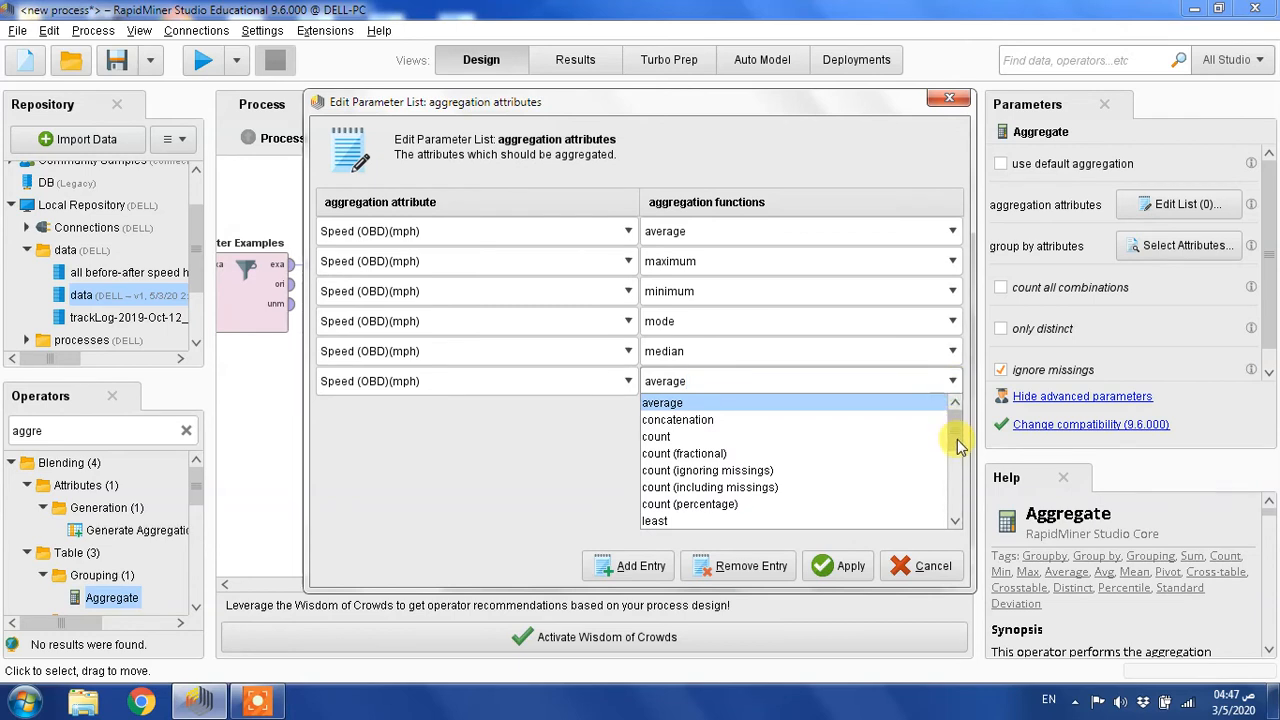
{"action": "left_click_drag", "start_coordinate": [957, 434], "coordinate": [951, 509]}
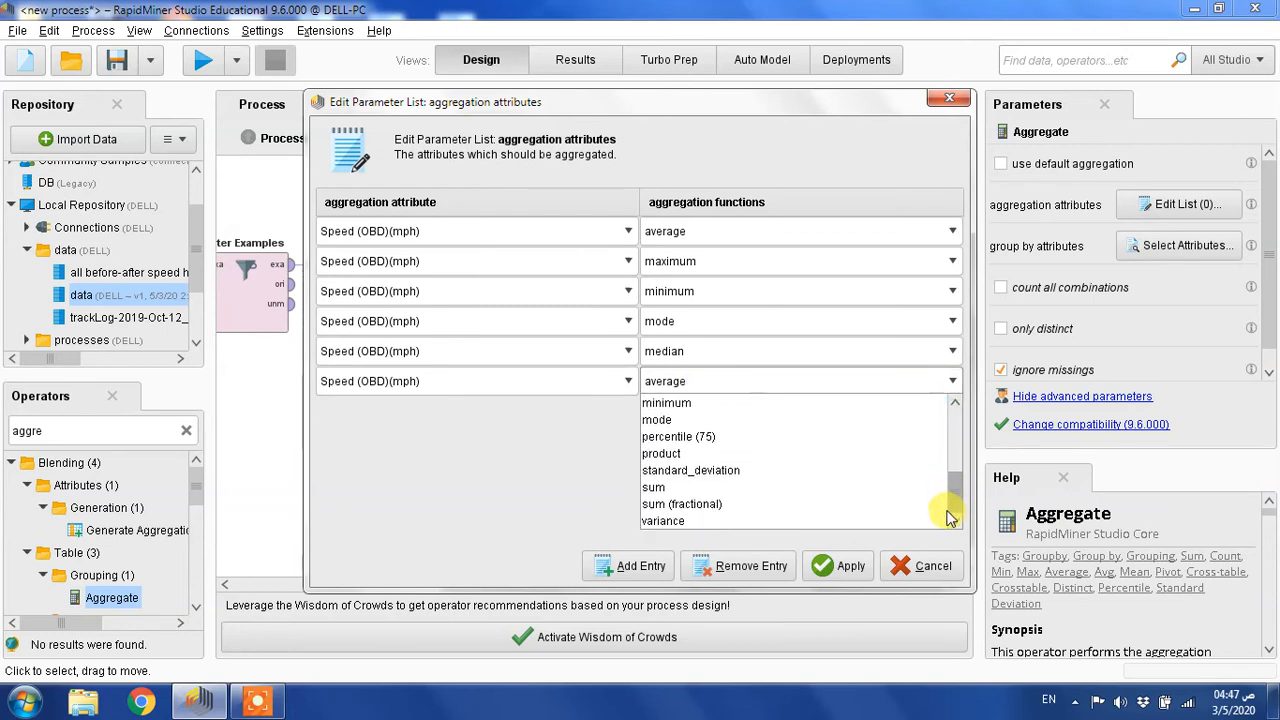
{"action": "left_click", "coordinate": [730, 470]}
Add a seventh aggregation entry for Speed (OBD)(mph) with the variance function and apply the aggregation list
{"action": "left_click", "coordinate": [606, 566]}
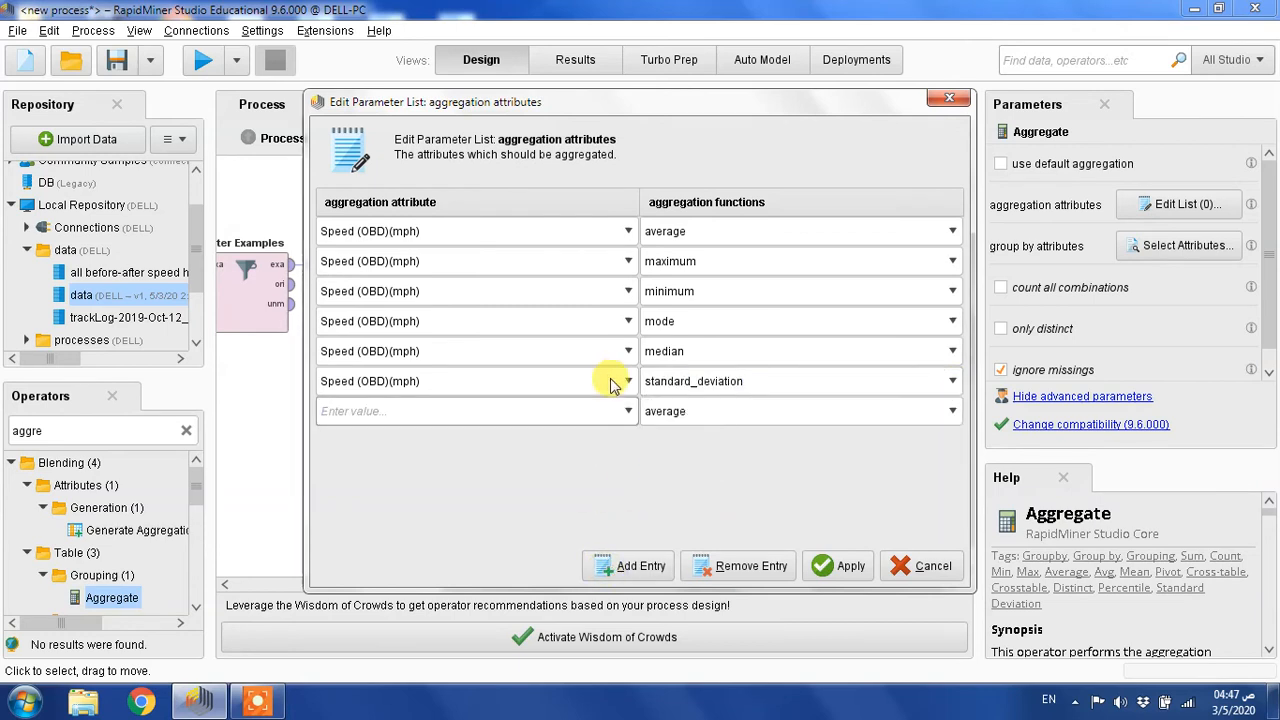
{"action": "left_click", "coordinate": [627, 414]}
{"action": "left_click", "coordinate": [608, 427]}
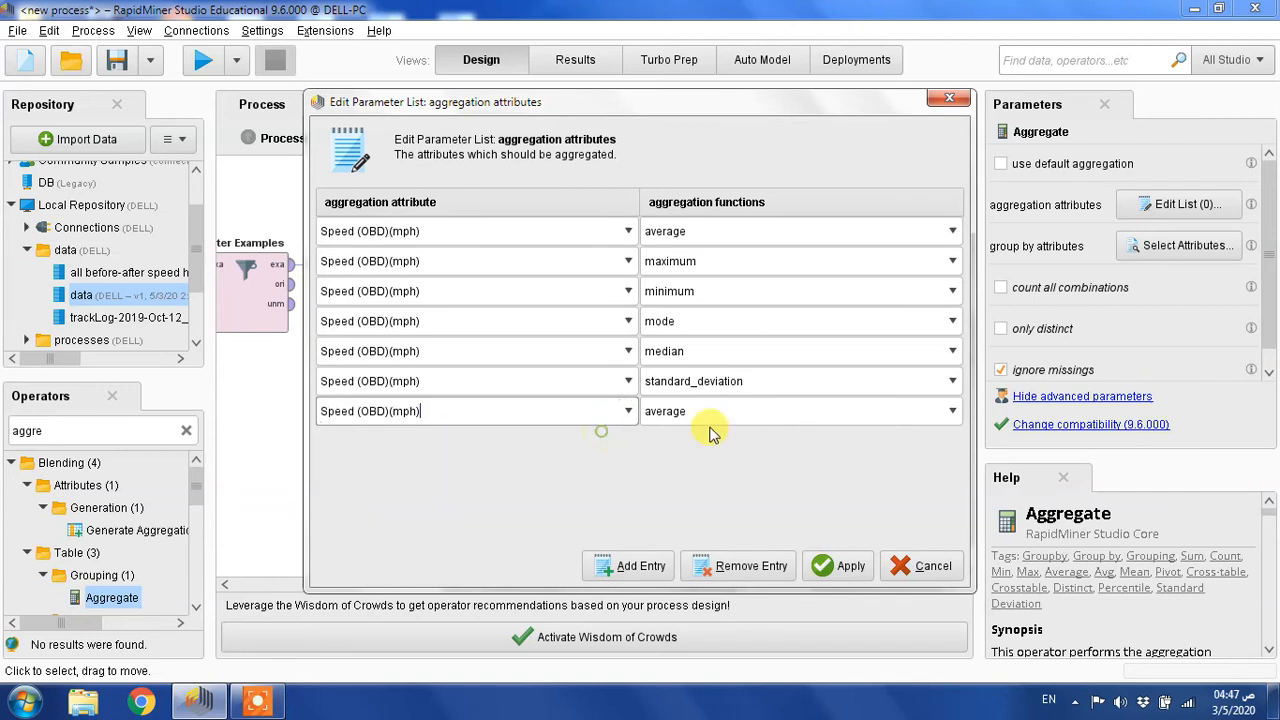
{"action": "left_click", "coordinate": [948, 412]}
{"action": "left_click_drag", "start_coordinate": [951, 430], "coordinate": [951, 523]}
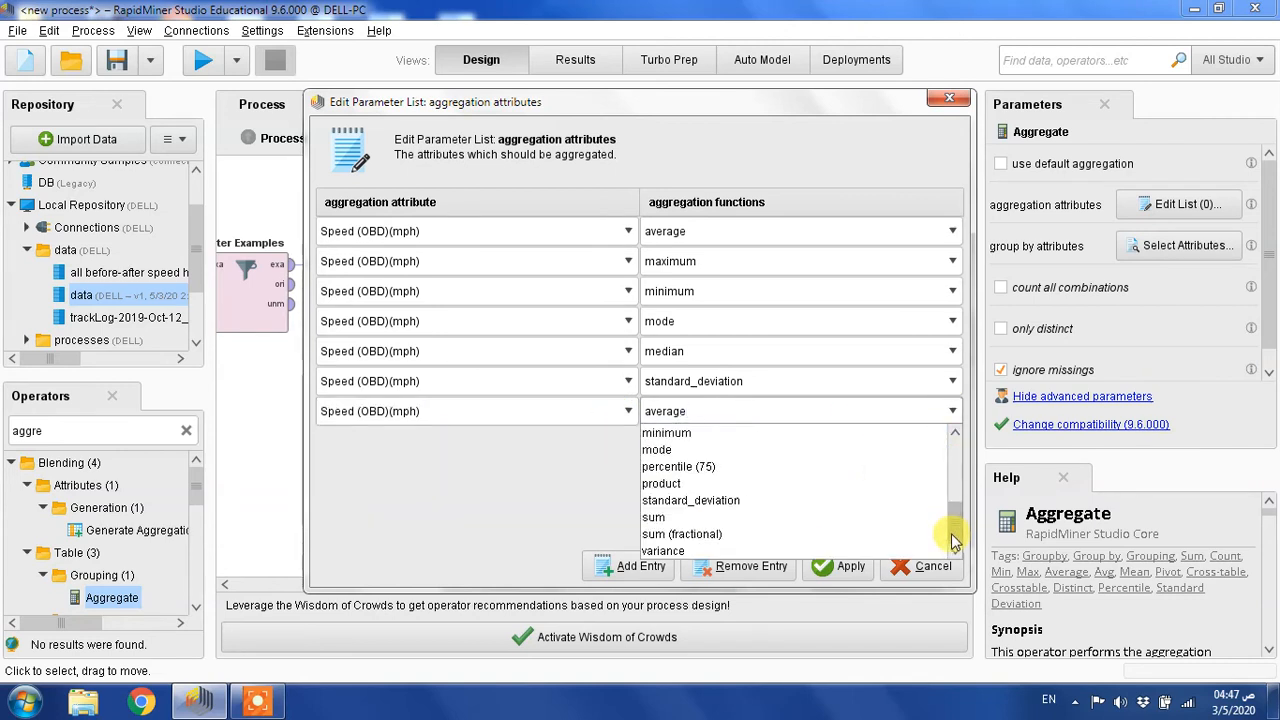
{"action": "left_click", "coordinate": [816, 551]}
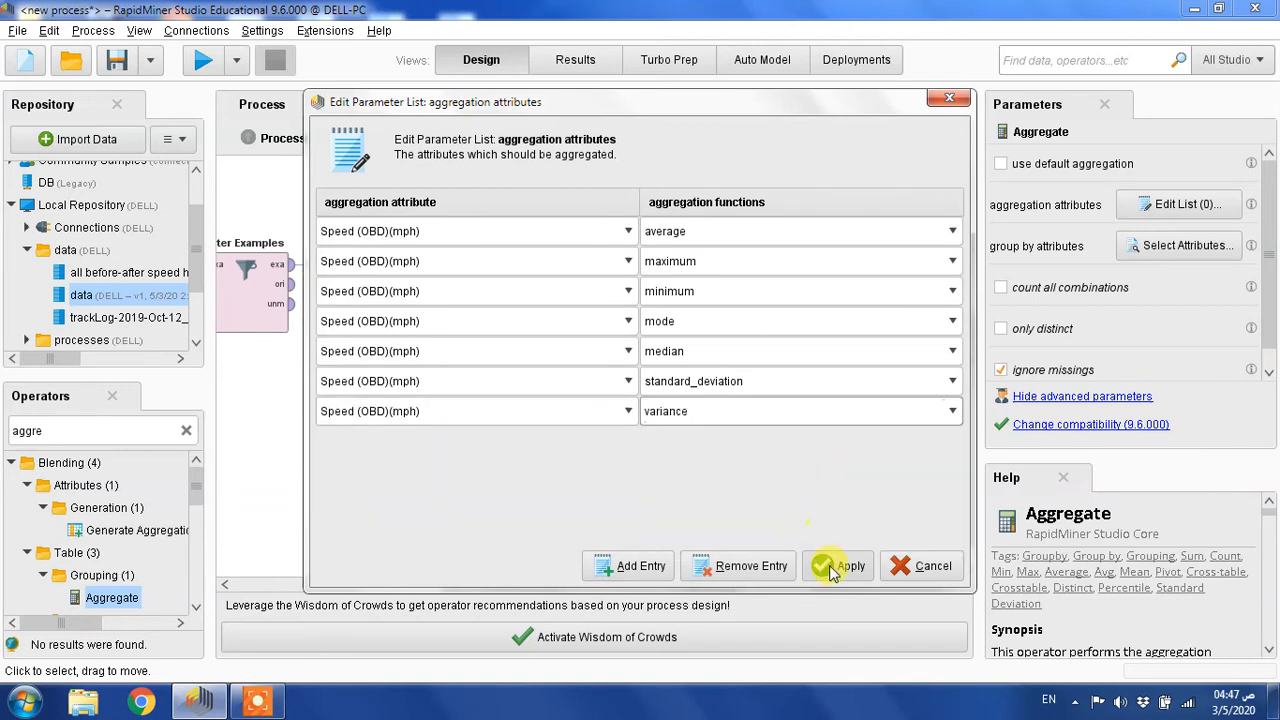
{"action": "left_click", "coordinate": [838, 566]}
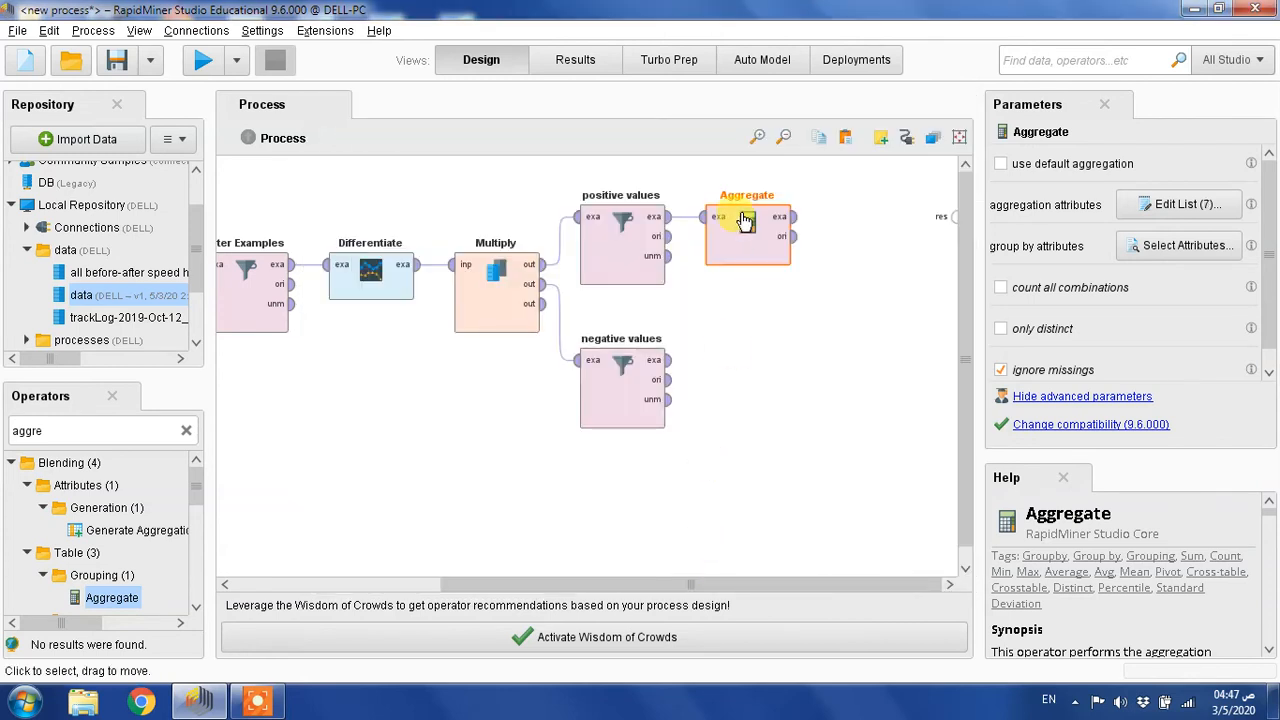
Duplicate the configured Aggregate operator, place the copy beside negative values and connect that filter's example output to it
{"action": "key", "text": "ctrl+v"}
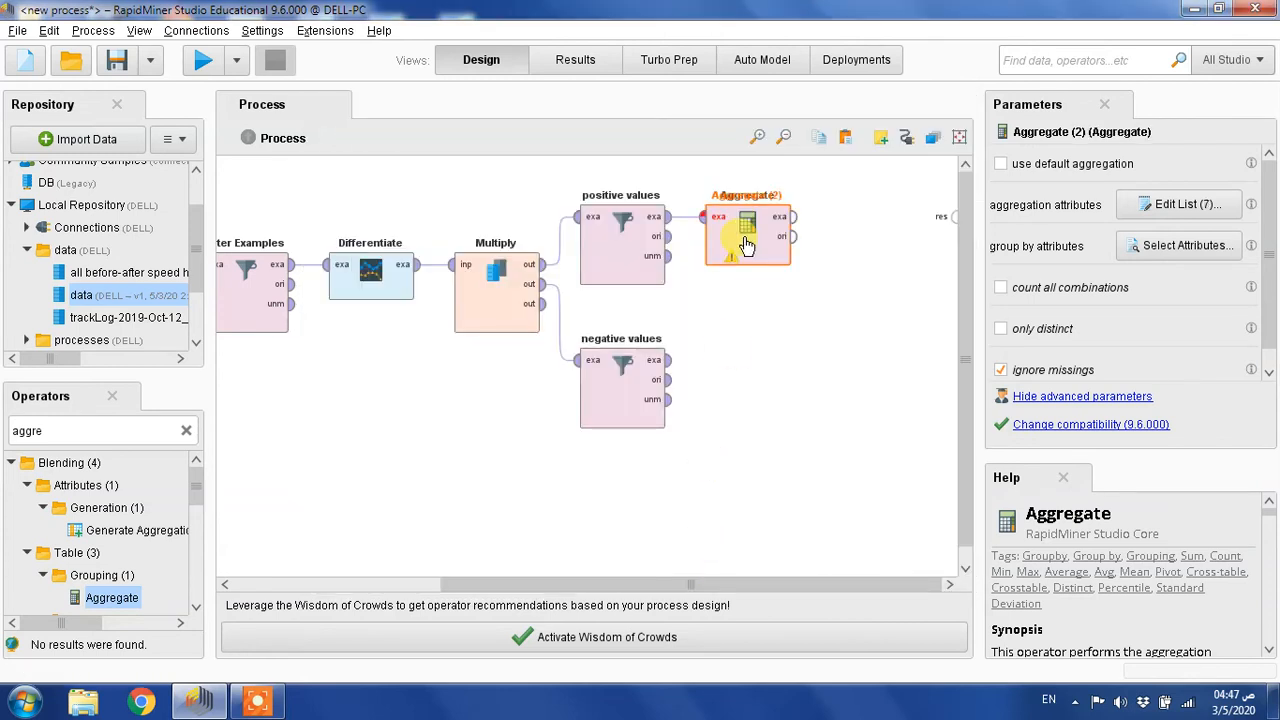
{"action": "left_click_drag", "start_coordinate": [747, 245], "coordinate": [747, 389]}
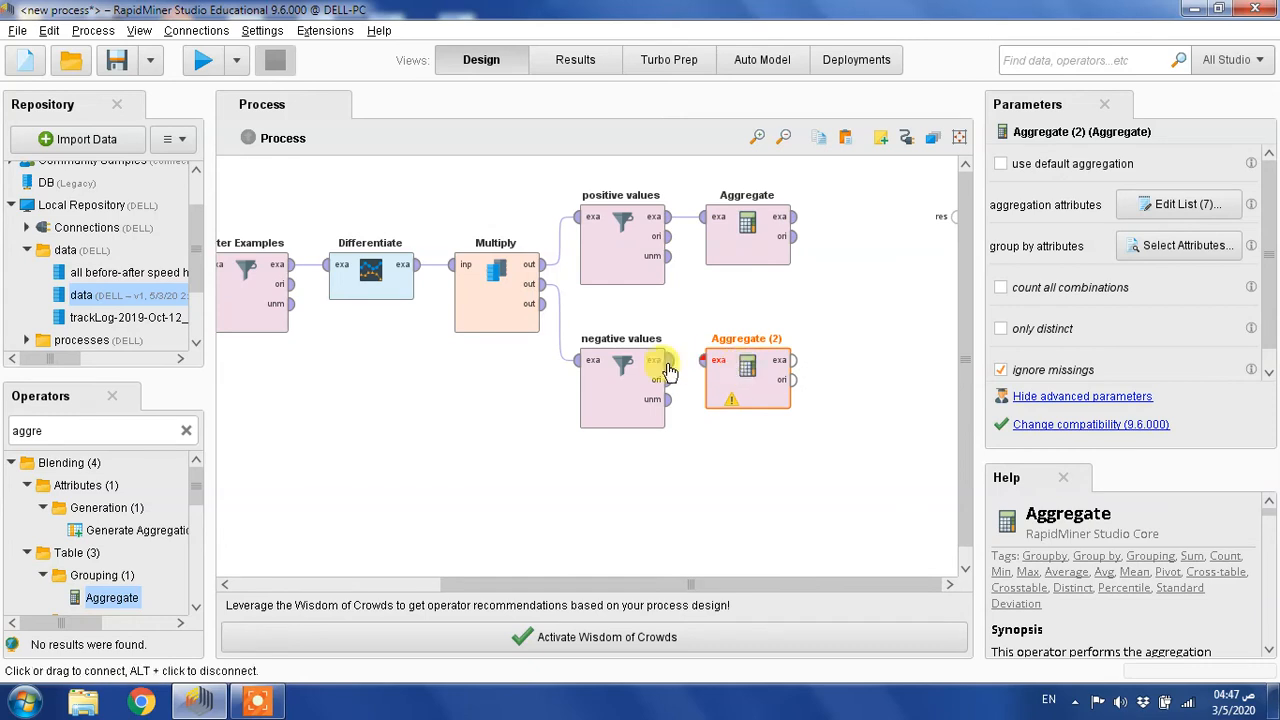
{"action": "left_click", "coordinate": [666, 365]}
{"action": "left_click", "coordinate": [666, 365]}
{"action": "left_click", "coordinate": [705, 362]}
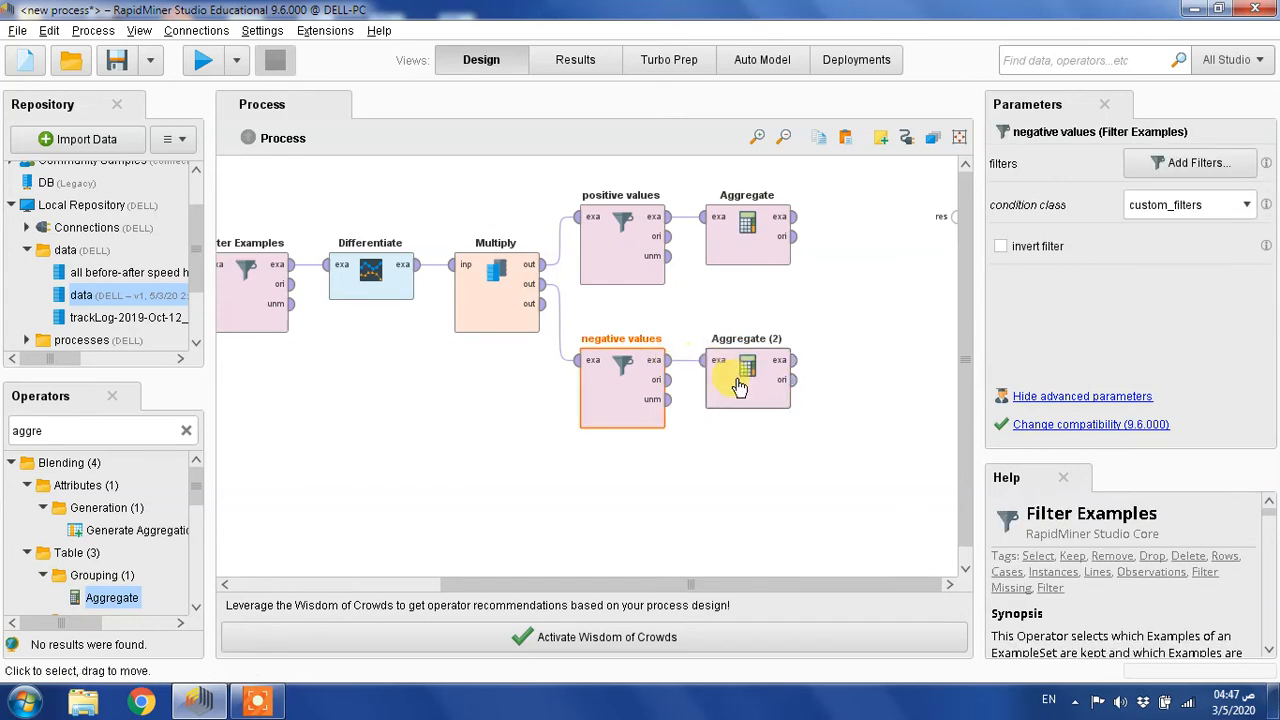
Paste another copy of the configured Aggregate operator below Aggregate (2) and connect the original output of Filter Examples to its example input
{"action": "left_click_drag", "start_coordinate": [663, 586], "coordinate": [630, 592]}
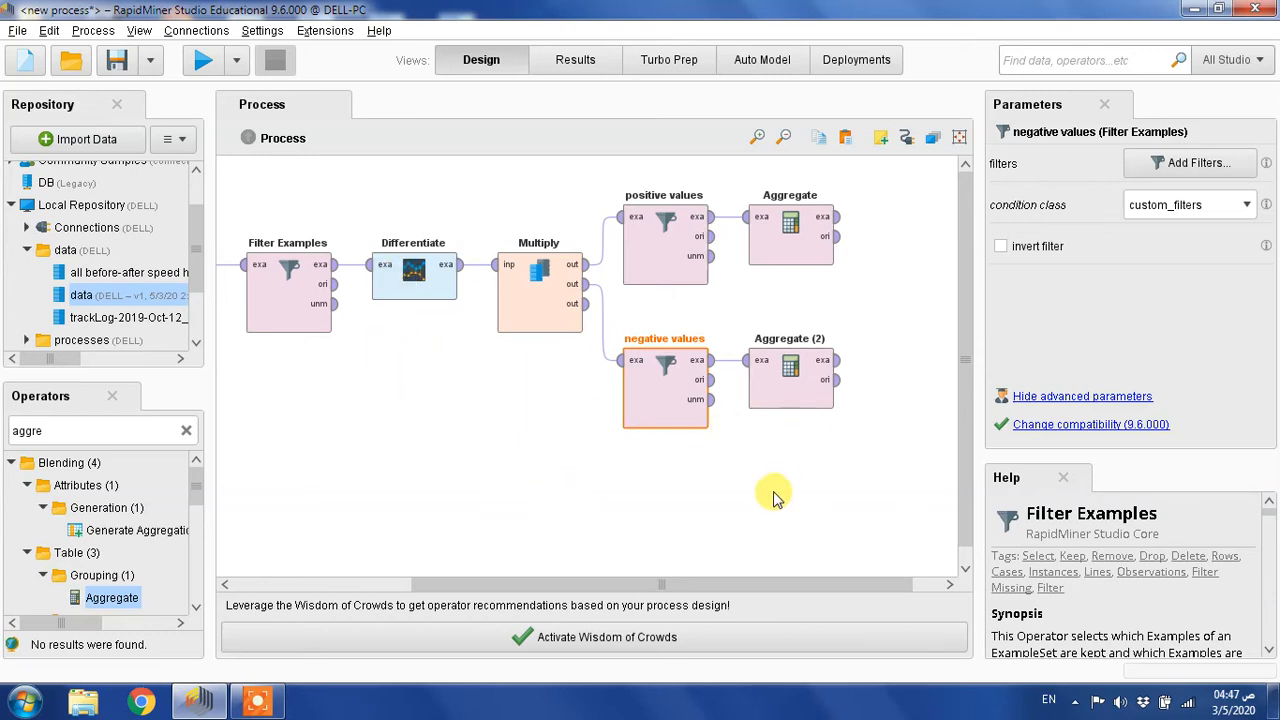
{"action": "left_click", "coordinate": [790, 392]}
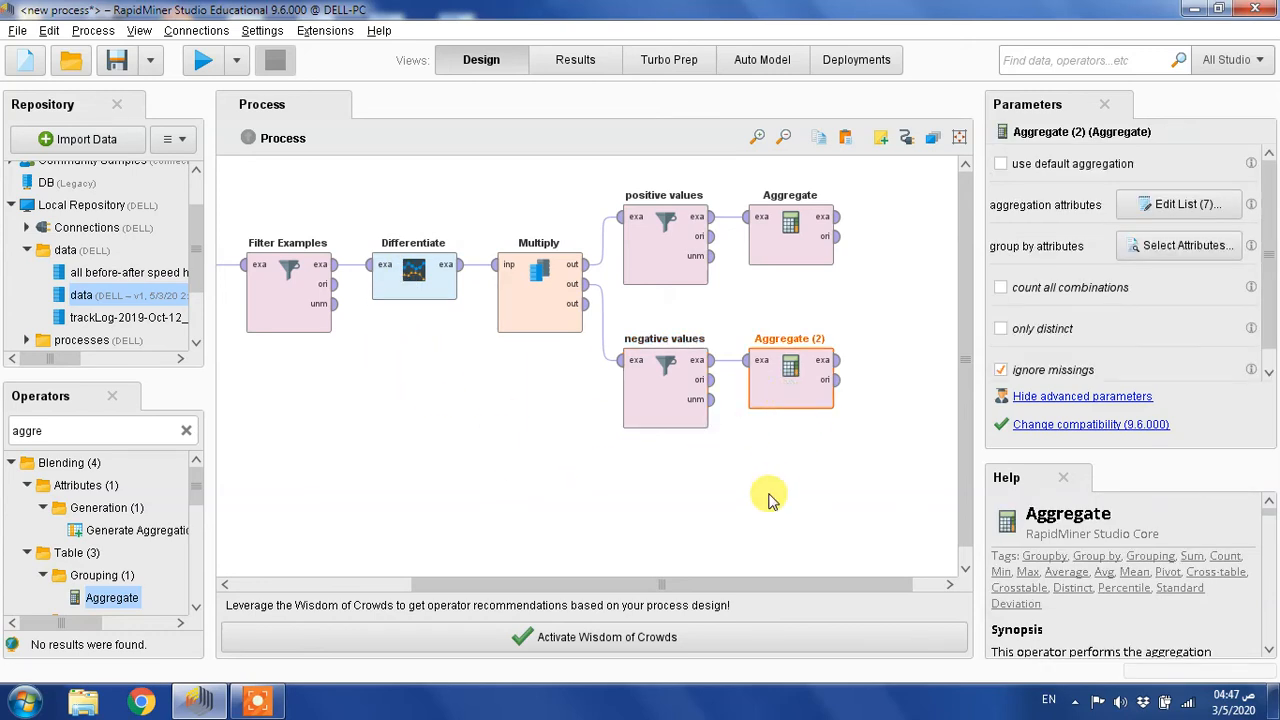
{"action": "key", "text": "ctrl+v"}
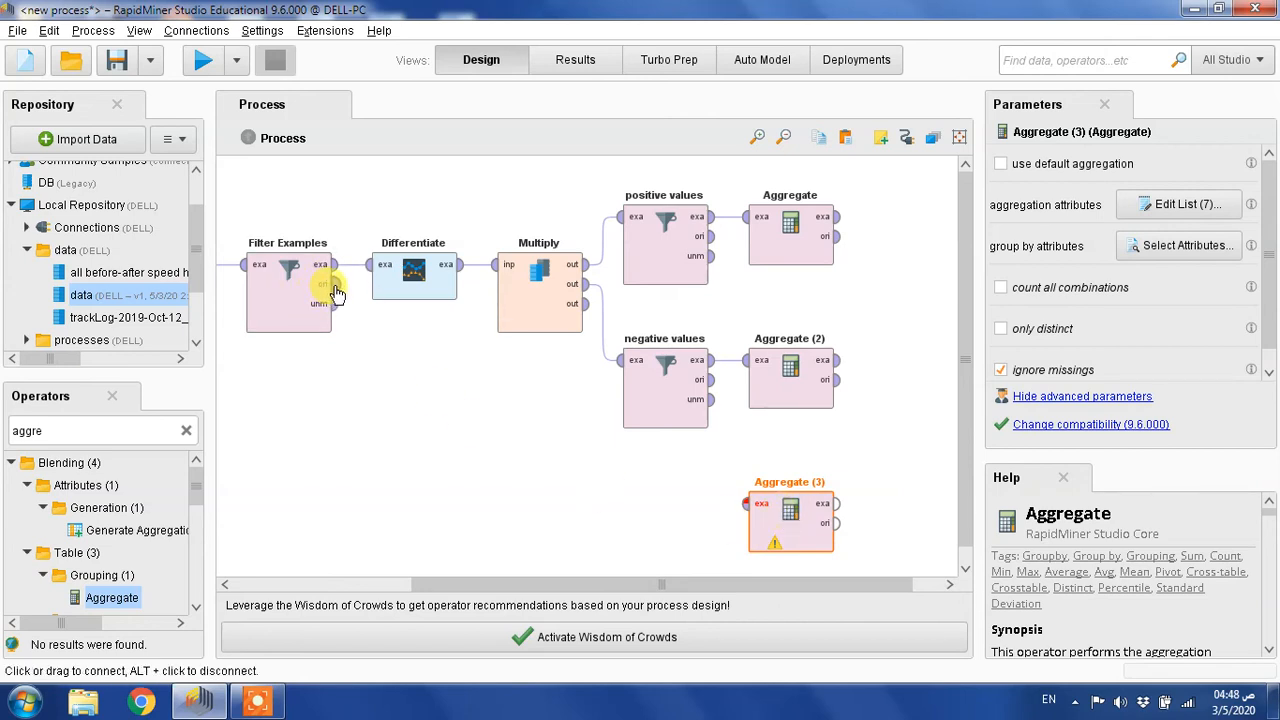
{"action": "mouse_move", "coordinate": [336, 292]}
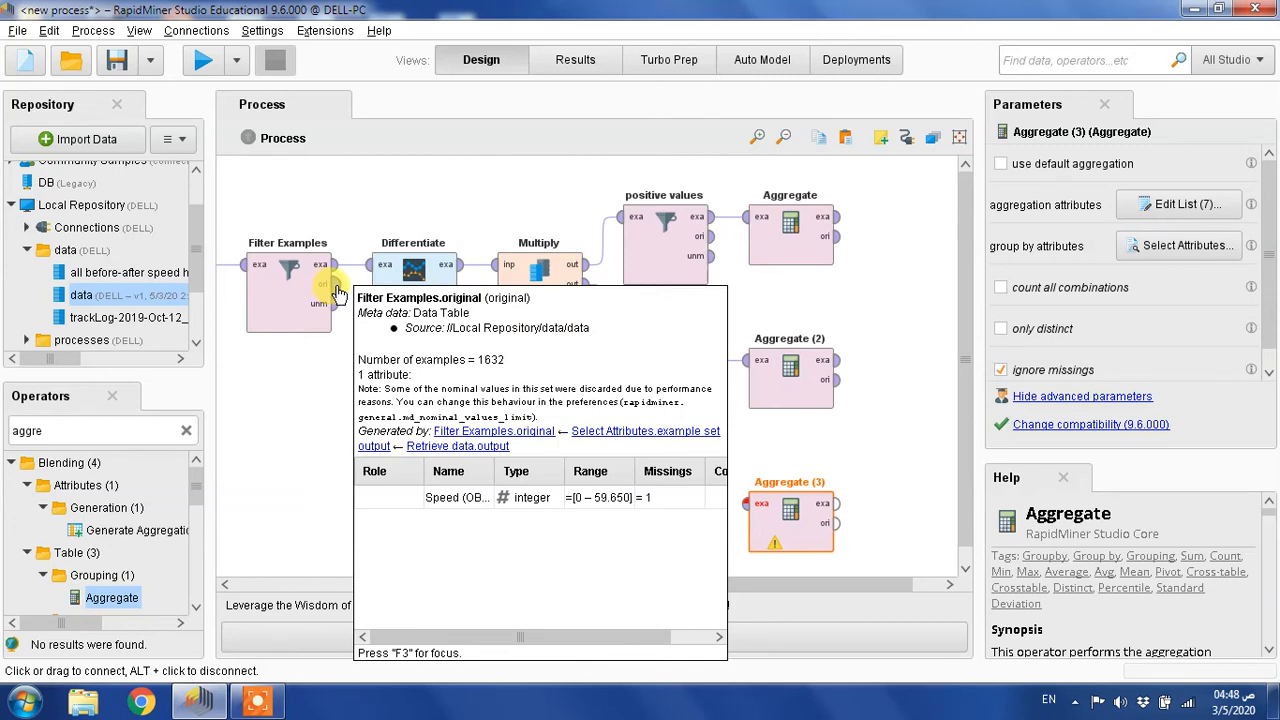
{"action": "left_click", "coordinate": [336, 292]}
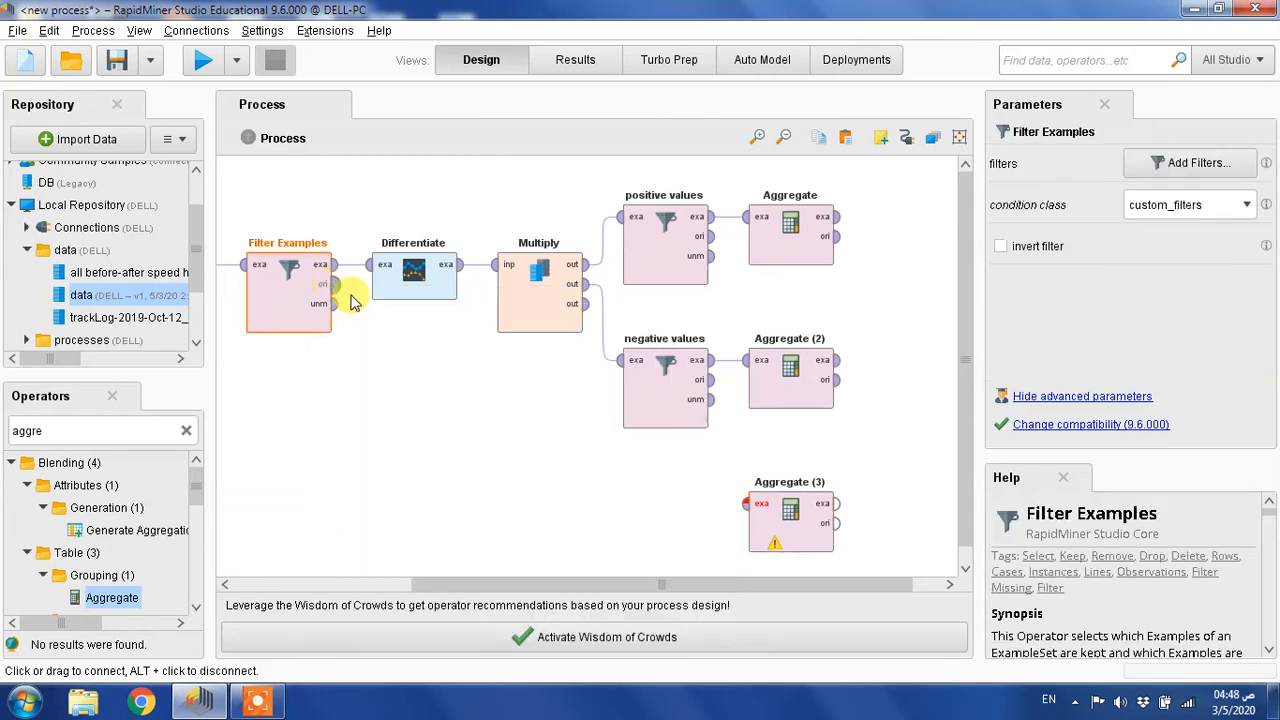
{"action": "left_click", "coordinate": [748, 508]}
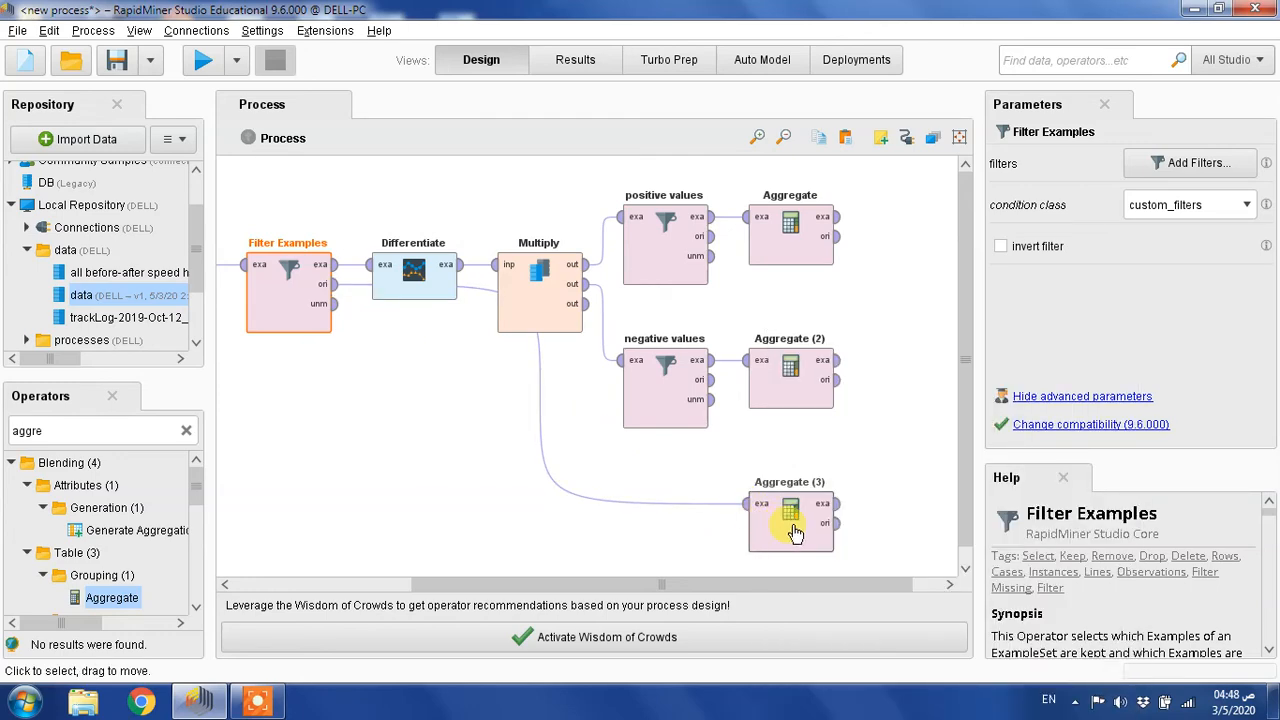
{"action": "left_click", "coordinate": [795, 533]}
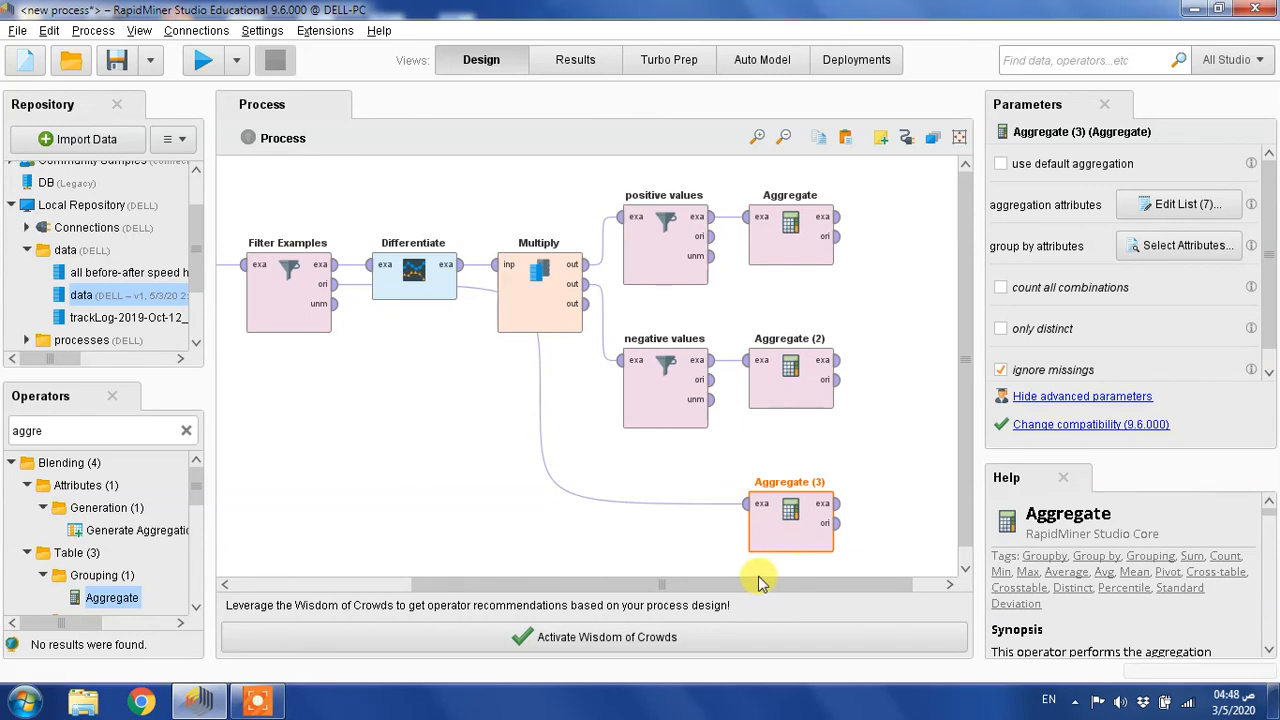
Find the Append operator and place it in the process beside Aggregate (2)
{"action": "left_click_drag", "start_coordinate": [757, 583], "coordinate": [789, 586]}
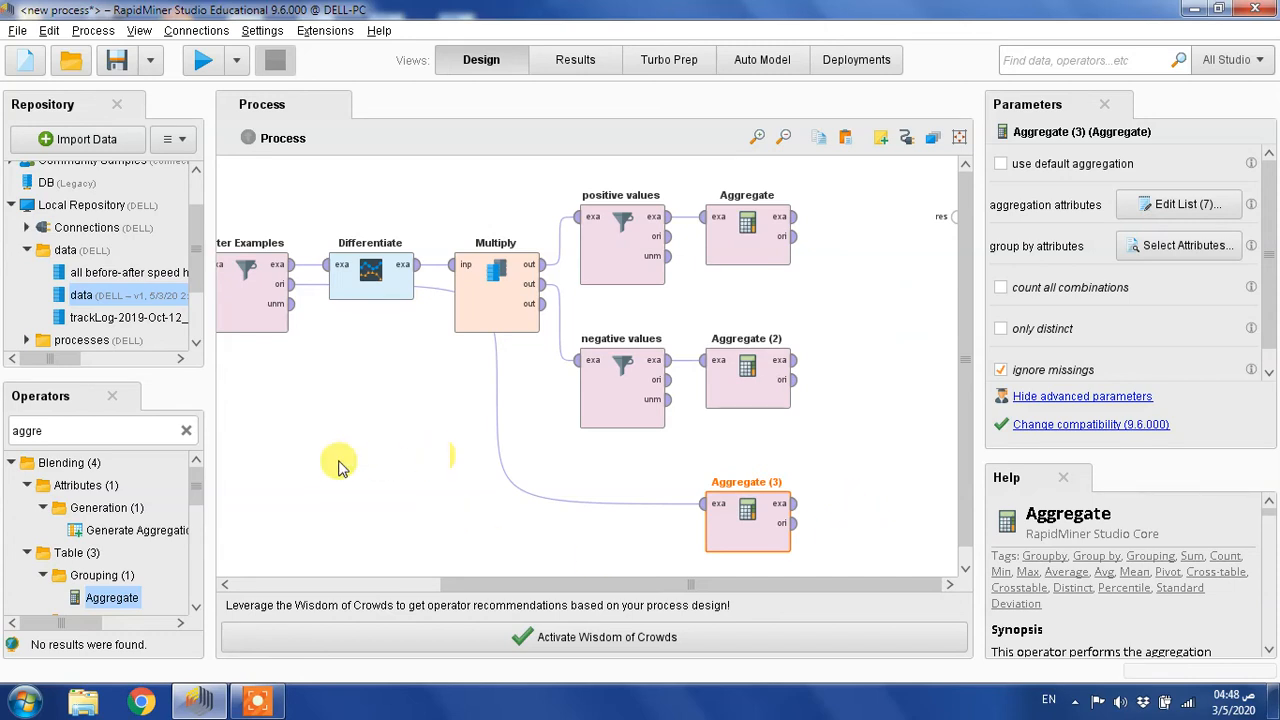
{"action": "double_click", "coordinate": [103, 428]}
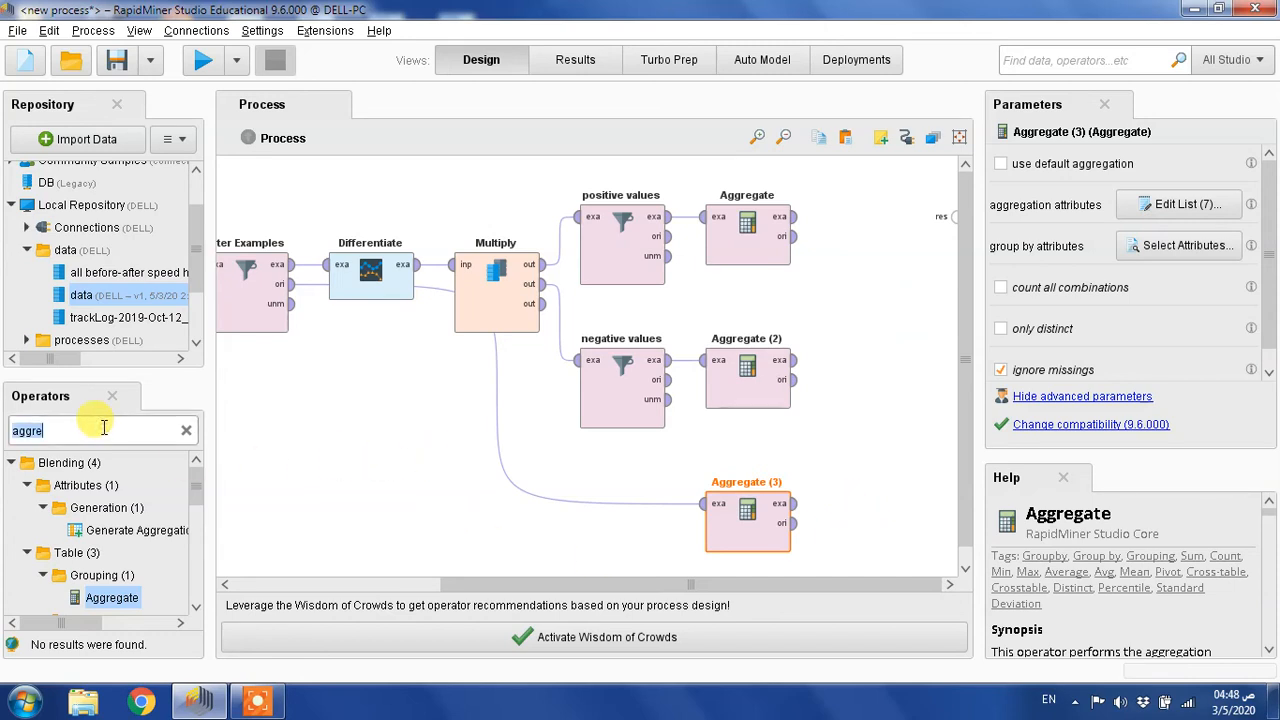
{"action": "type", "text": "append"}
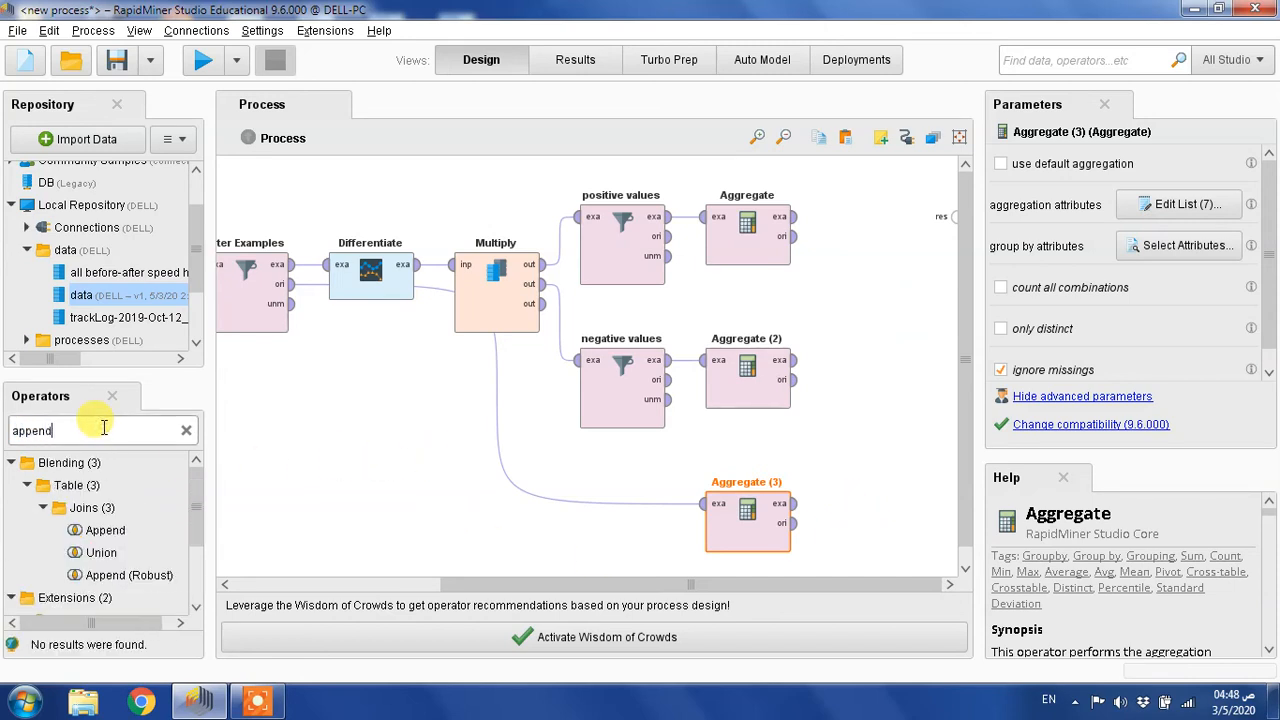
{"action": "left_click_drag", "start_coordinate": [88, 531], "coordinate": [872, 365]}
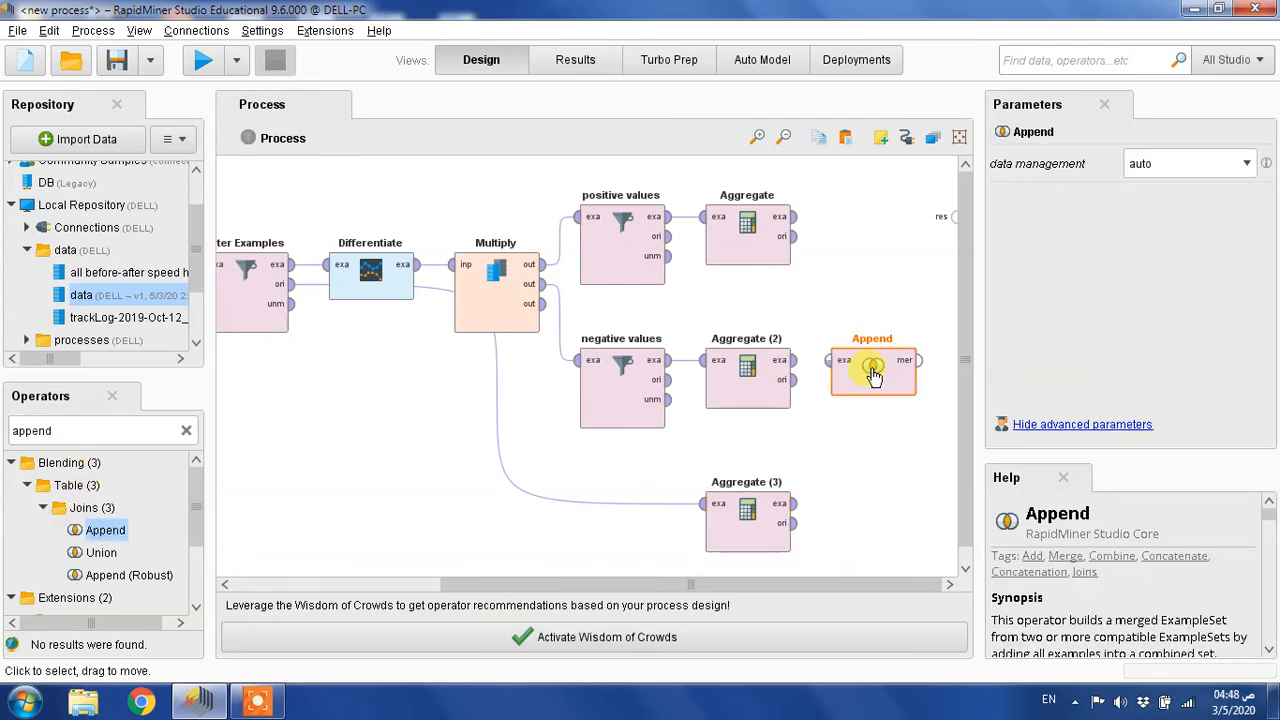
Connect the example outputs of Aggregate, Aggregate (2) and Aggregate (3) to the first three inputs of Append, in that order
{"action": "left_click", "coordinate": [790, 217]}
{"action": "left_click", "coordinate": [829, 362]}
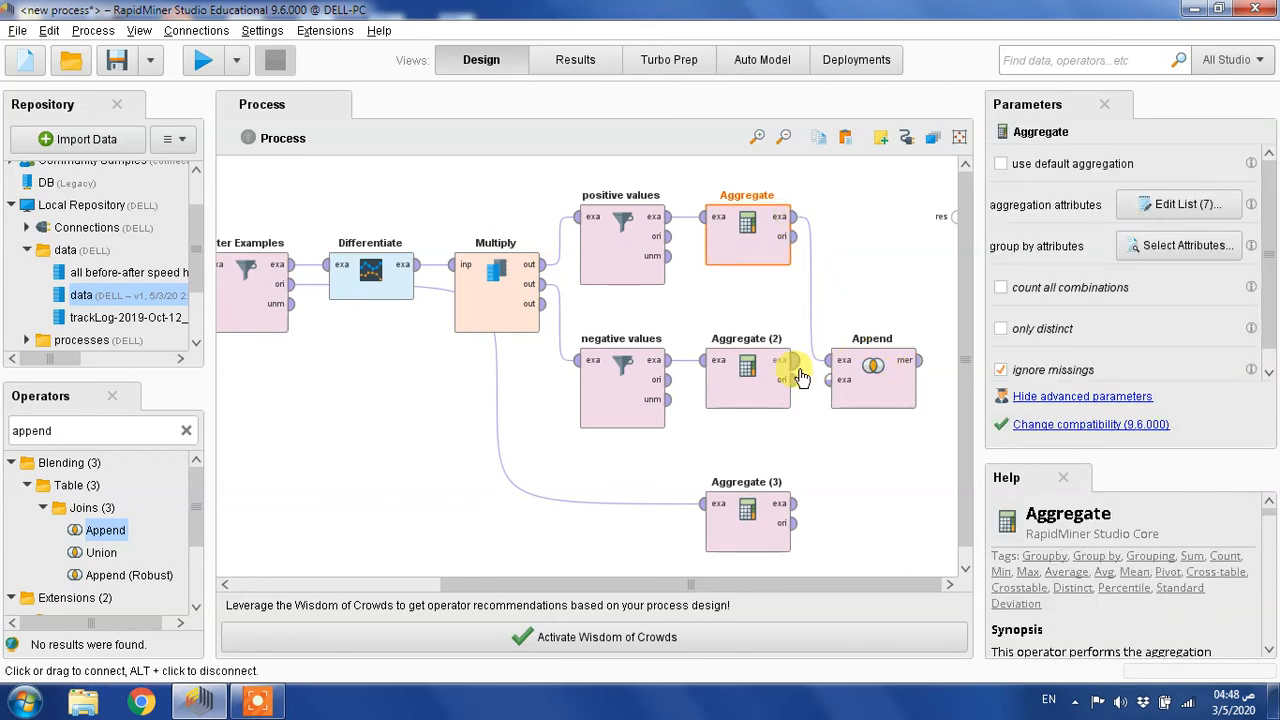
{"action": "left_click", "coordinate": [791, 362]}
{"action": "left_click", "coordinate": [829, 380]}
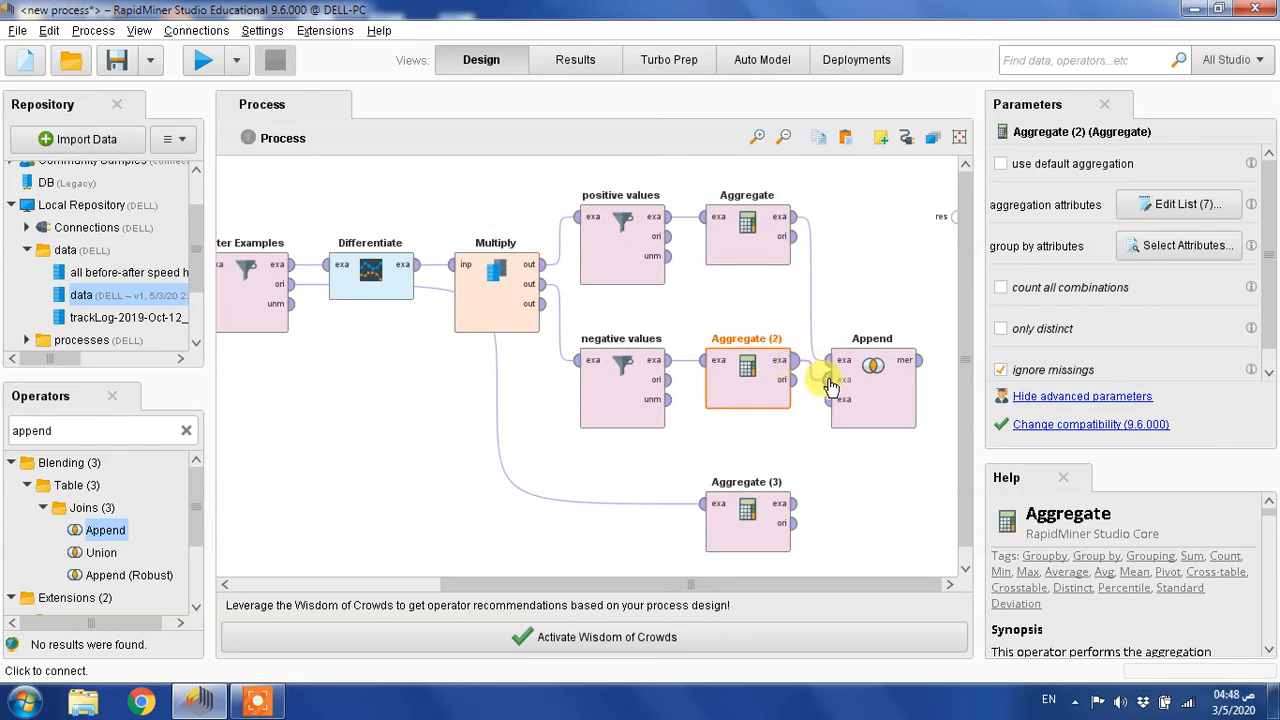
{"action": "left_click", "coordinate": [791, 503]}
{"action": "left_click", "coordinate": [829, 399]}
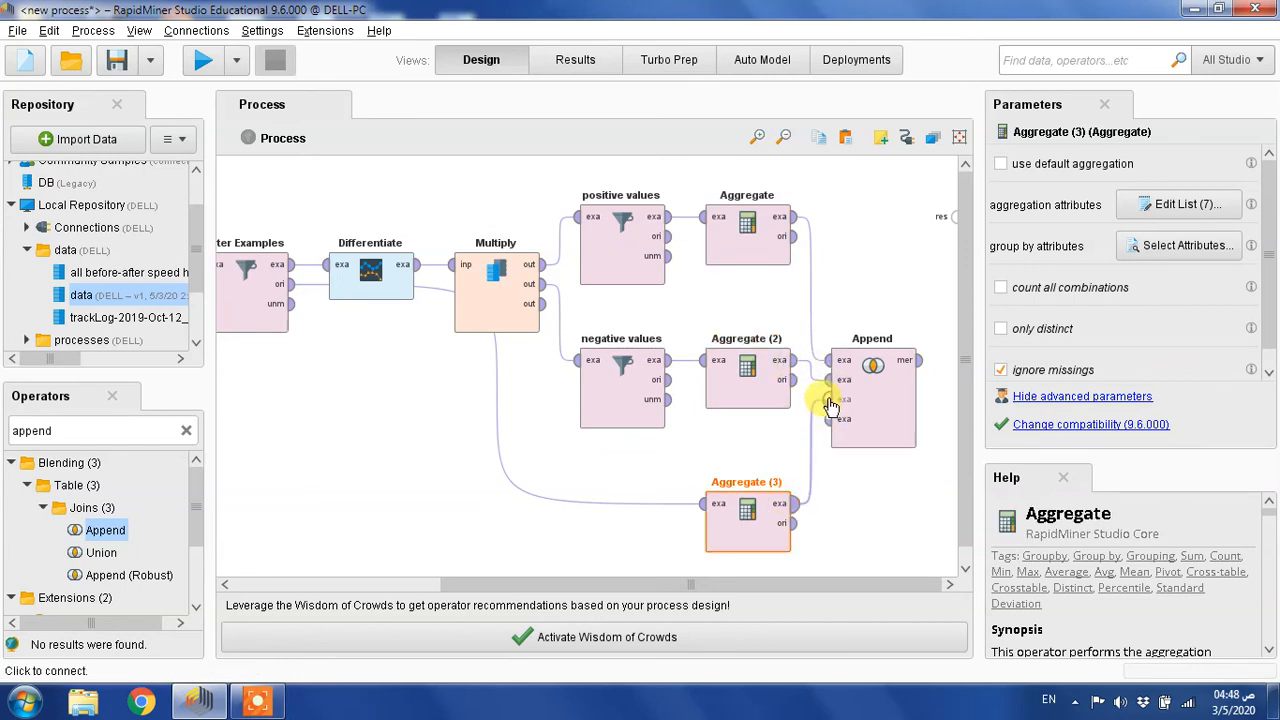
Connect Append's merged output to the first process result port and run the process
{"action": "left_click", "coordinate": [919, 360]}
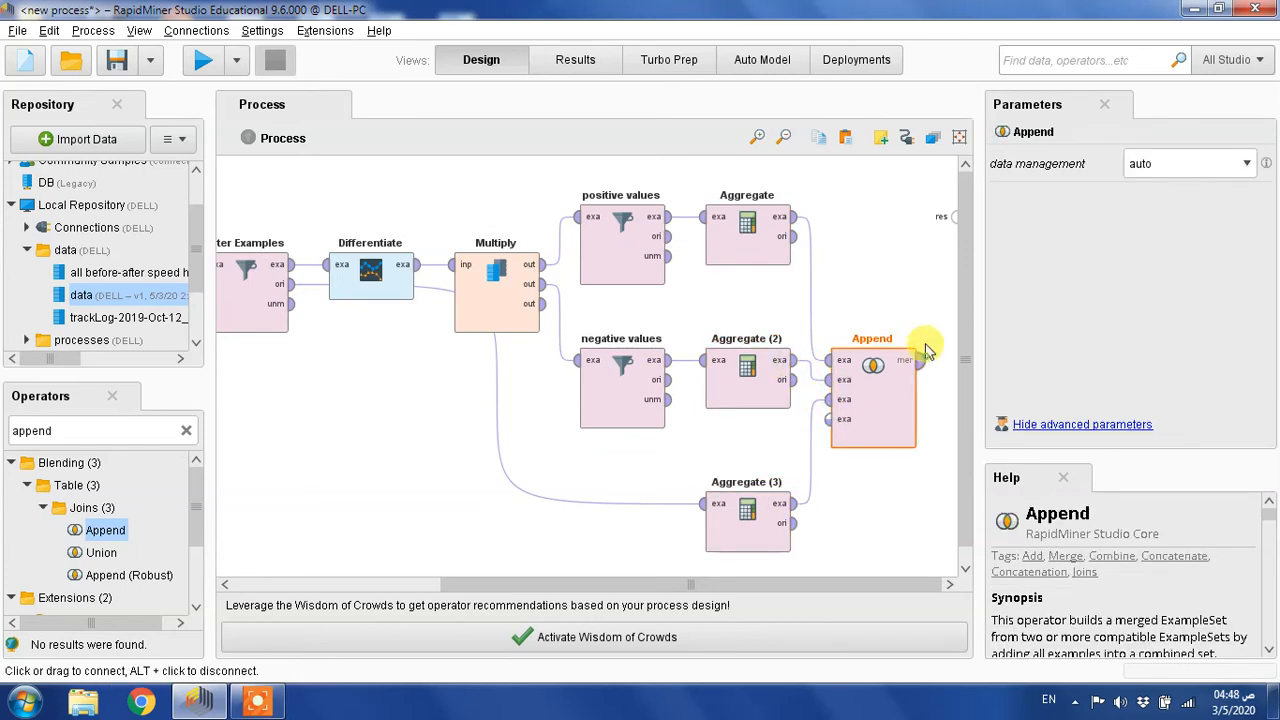
{"action": "left_click", "coordinate": [955, 218]}
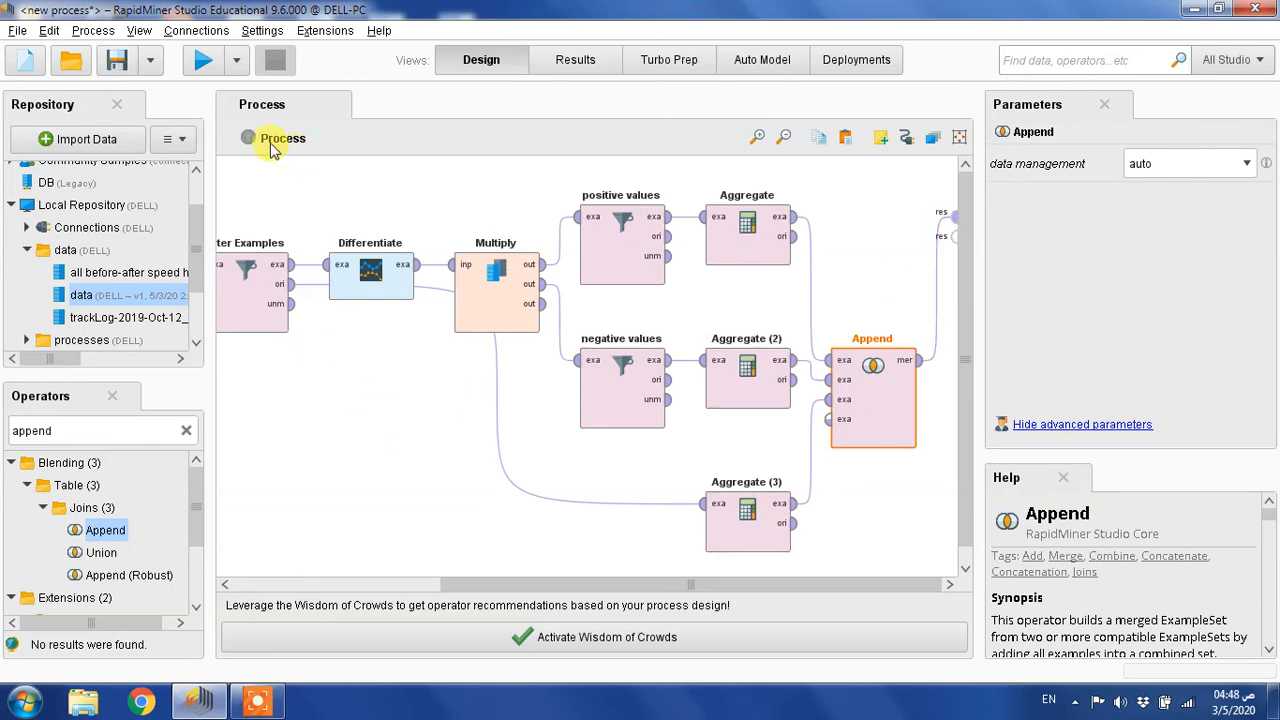
{"action": "left_click", "coordinate": [199, 64]}
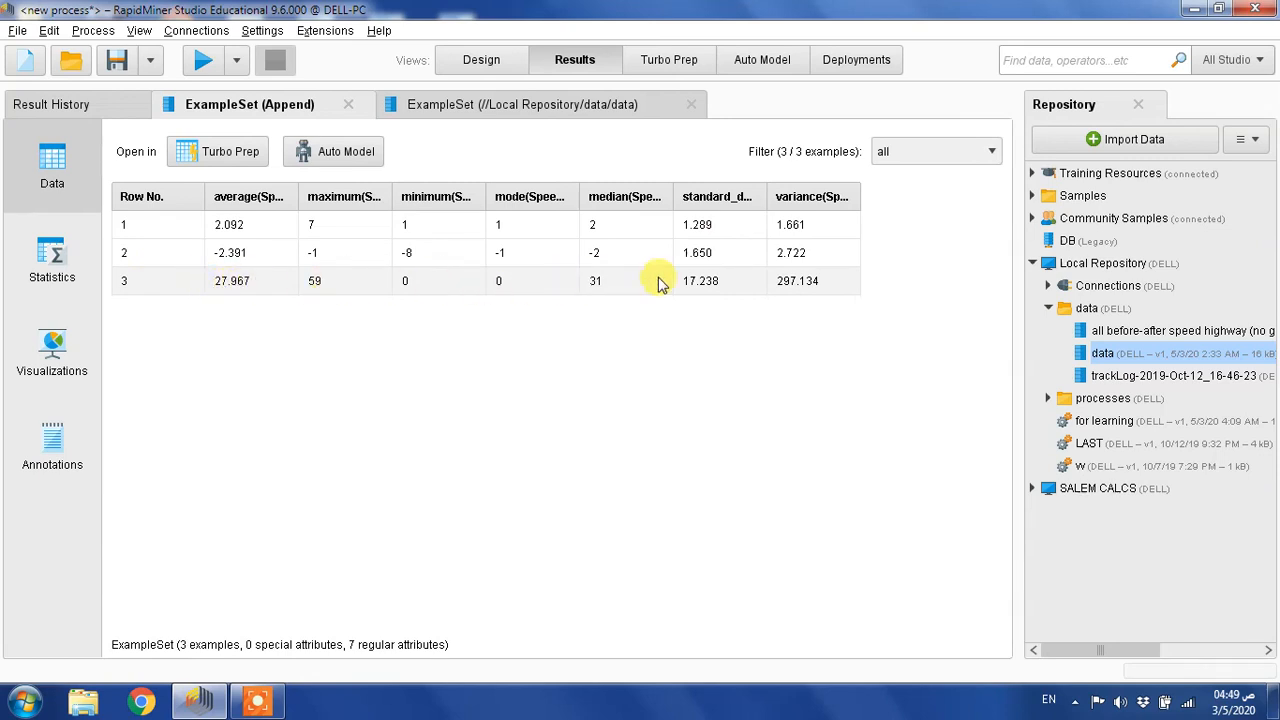
Return to the process design and review the whole operator chain from Retrieve data to Append
{"action": "left_click", "coordinate": [478, 63]}
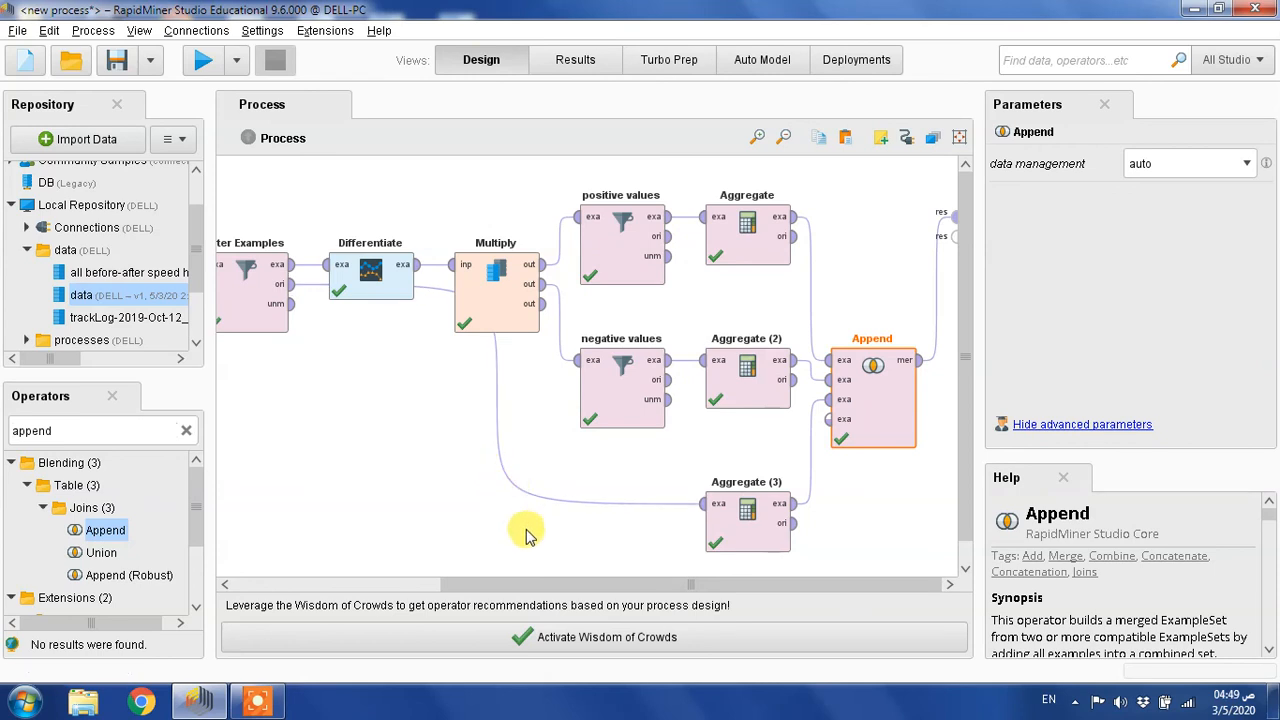
{"action": "left_click_drag", "start_coordinate": [545, 588], "coordinate": [583, 590]}
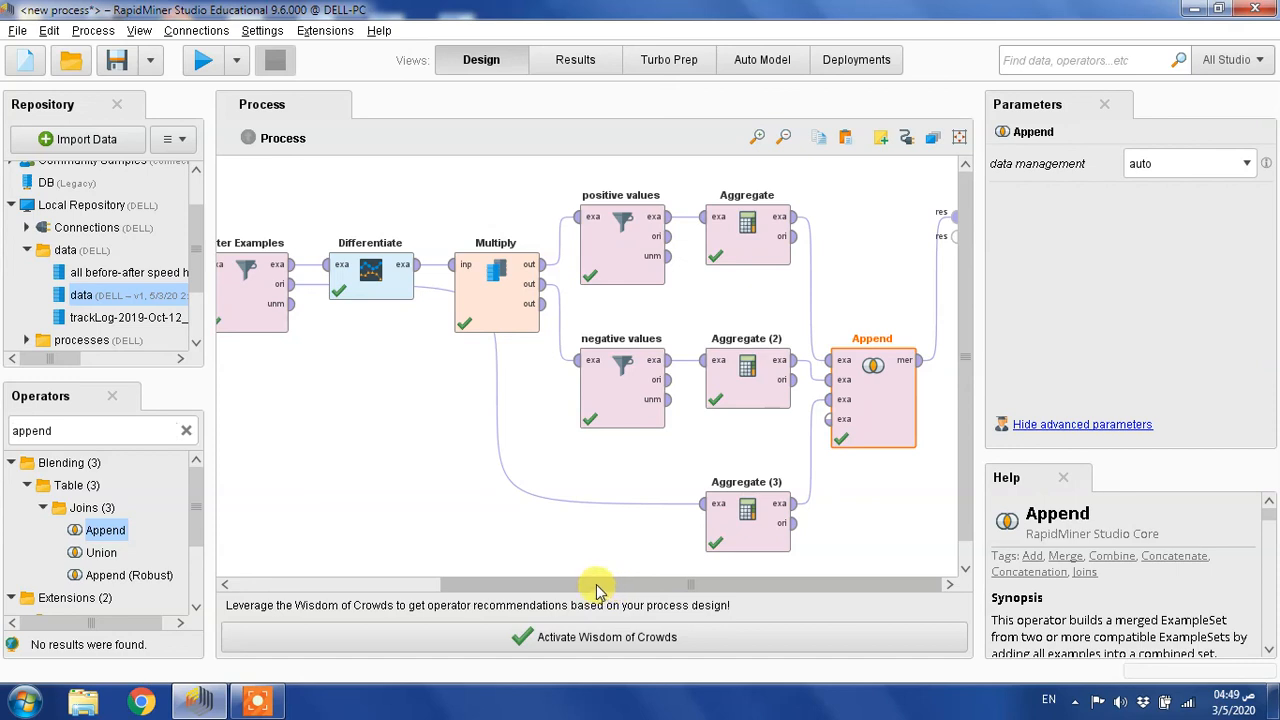
{"action": "left_click_drag", "start_coordinate": [596, 590], "coordinate": [450, 580]}
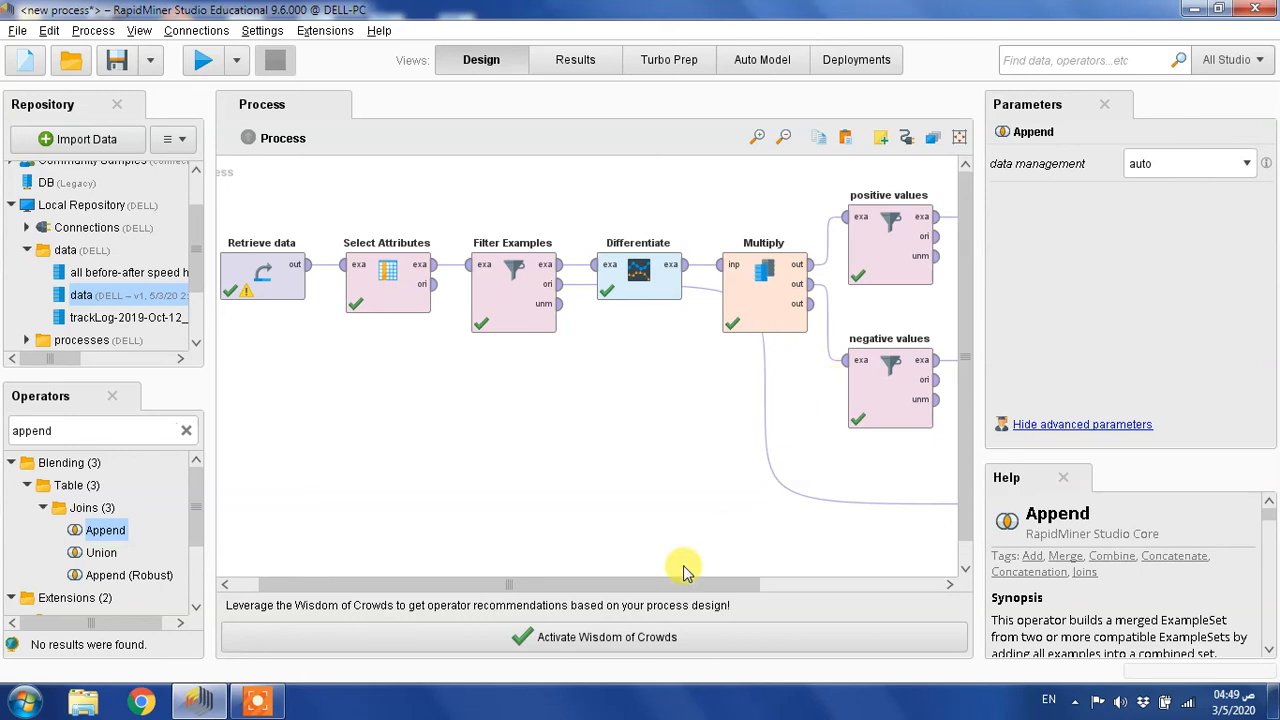
{"action": "left_click_drag", "start_coordinate": [648, 590], "coordinate": [968, 552]}
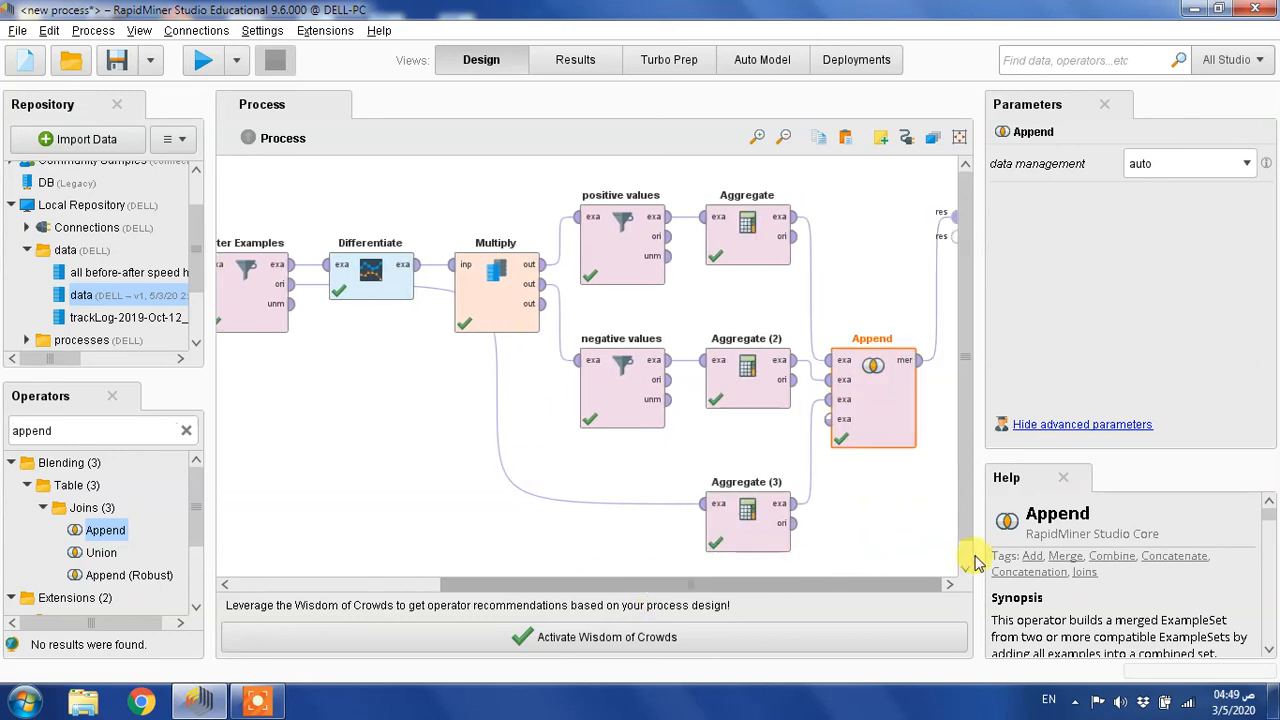